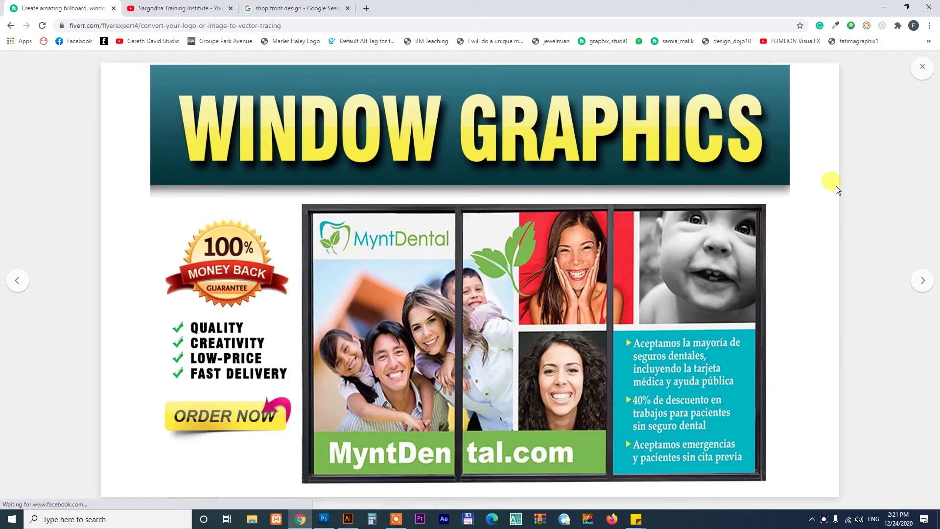
Step: Close the enlarged gig image and open the seller's own profile page
click(923, 66)
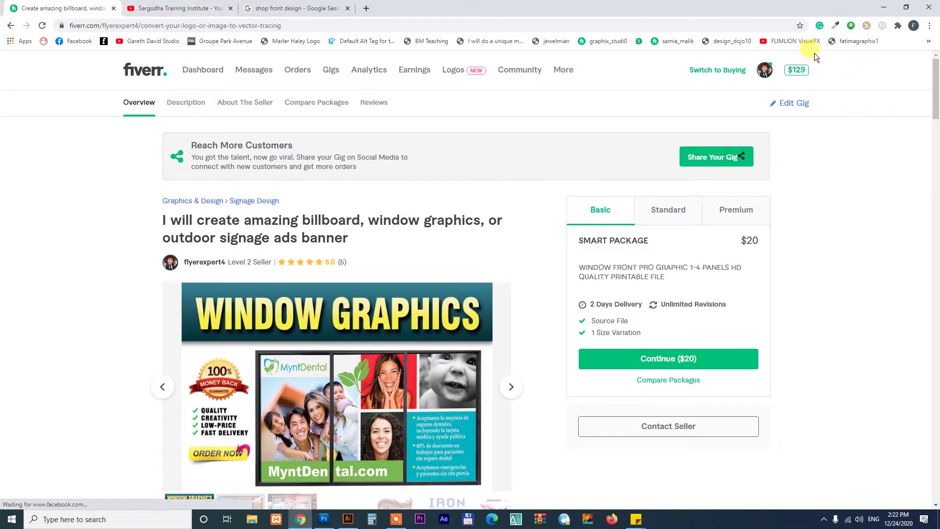
click(765, 72)
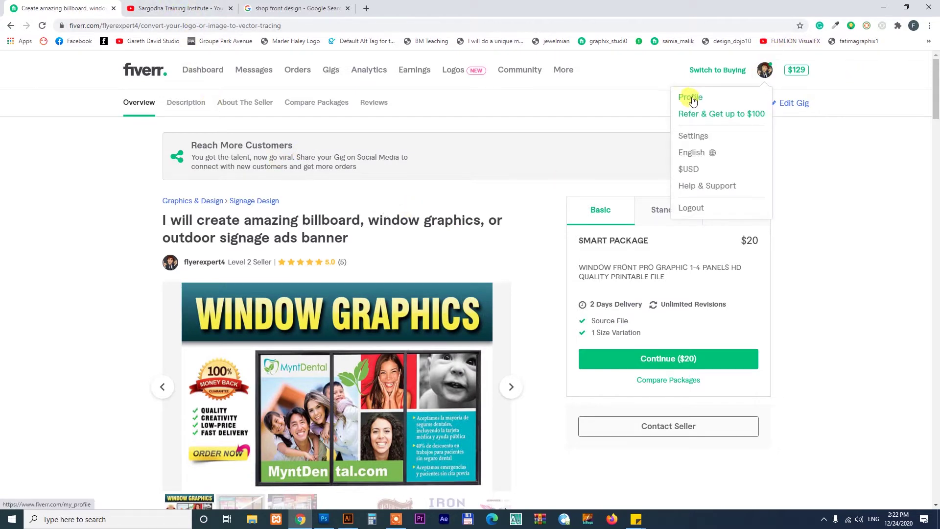
Step: Switch to Photoshop and browse for a file to open in the My Fiver Gig folder on Local Disk (E:)
click(323, 520)
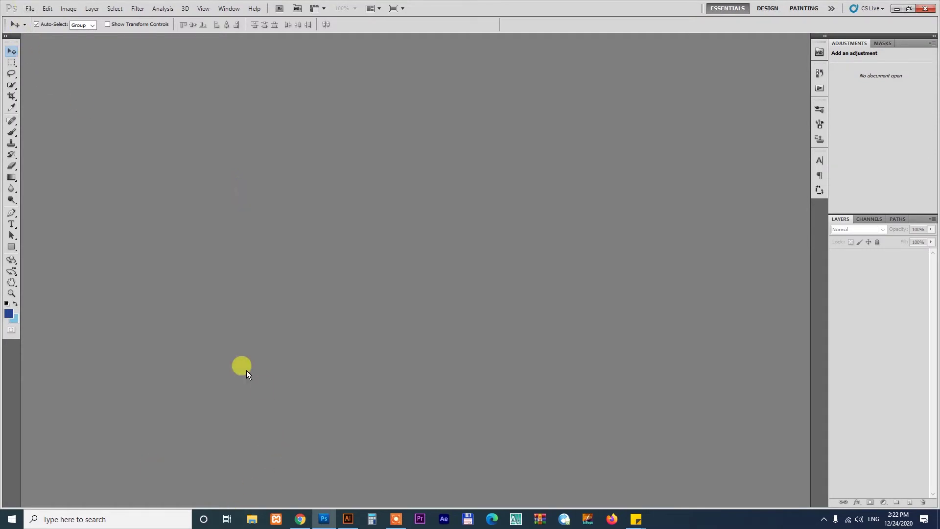
double_click(340, 181)
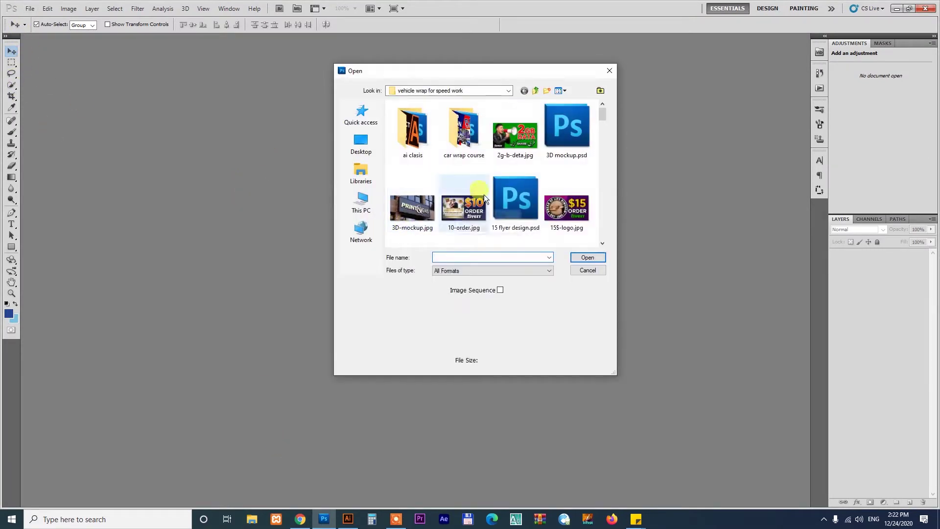
click(378, 207)
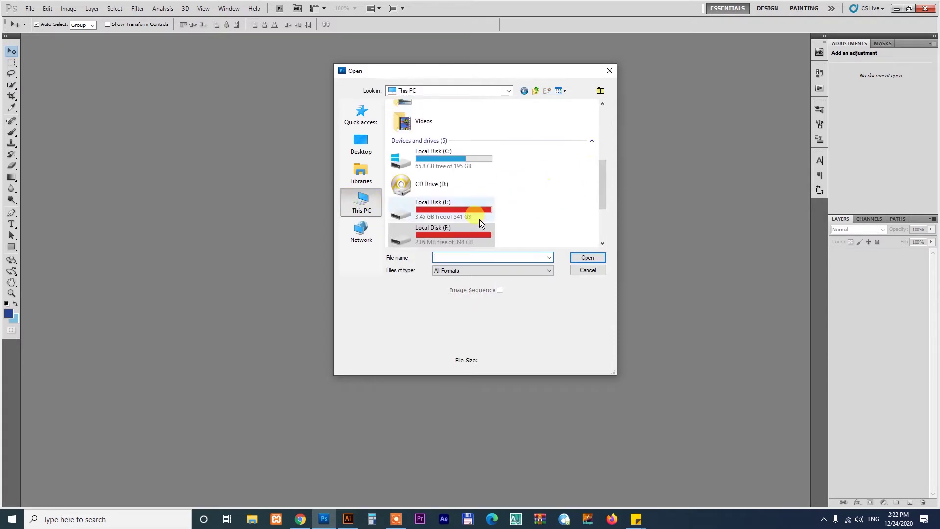
double_click(477, 215)
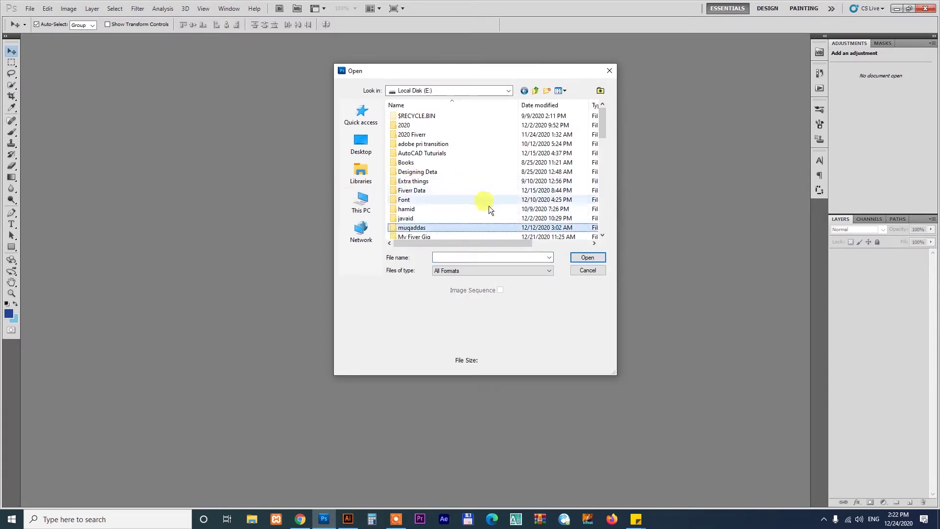
click(417, 238)
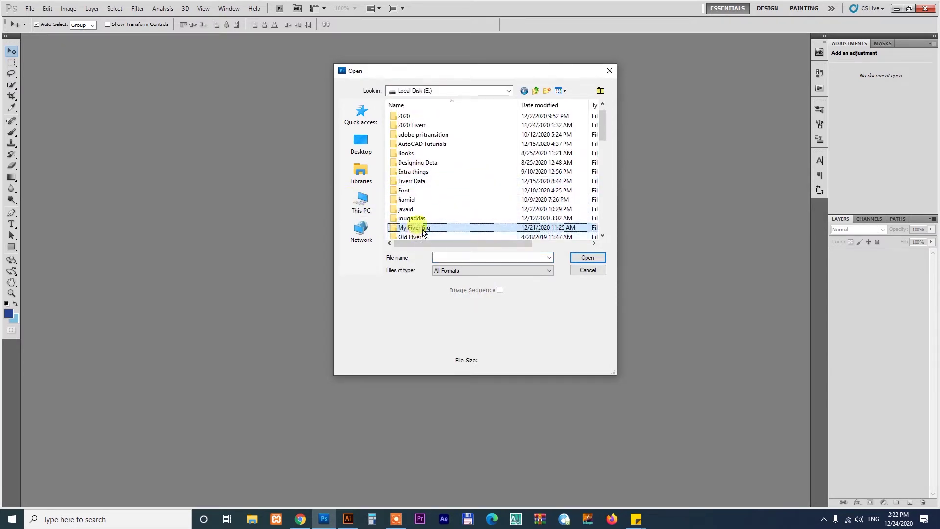
double_click(422, 228)
Step: Open flyer expert nebussnis card w.psd from the first subfolder and decline updating its text layers
double_click(419, 131)
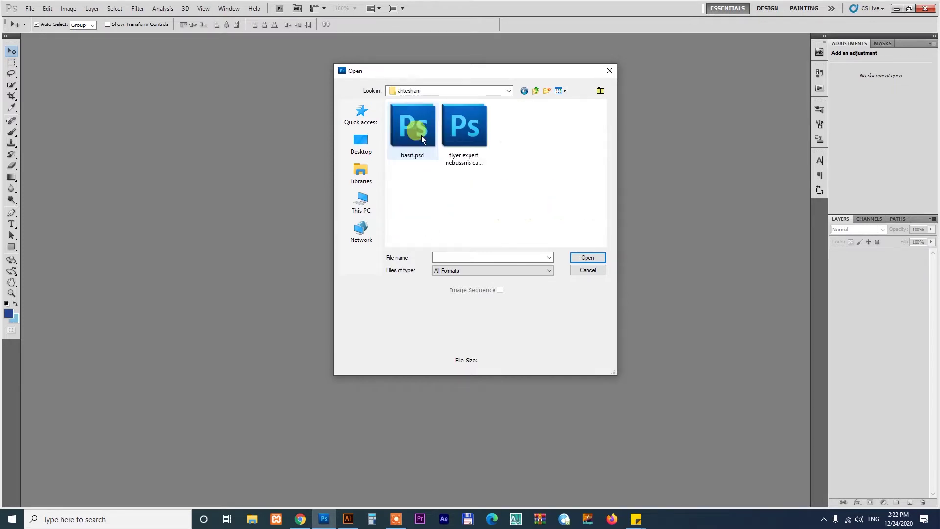
click(460, 139)
click(596, 257)
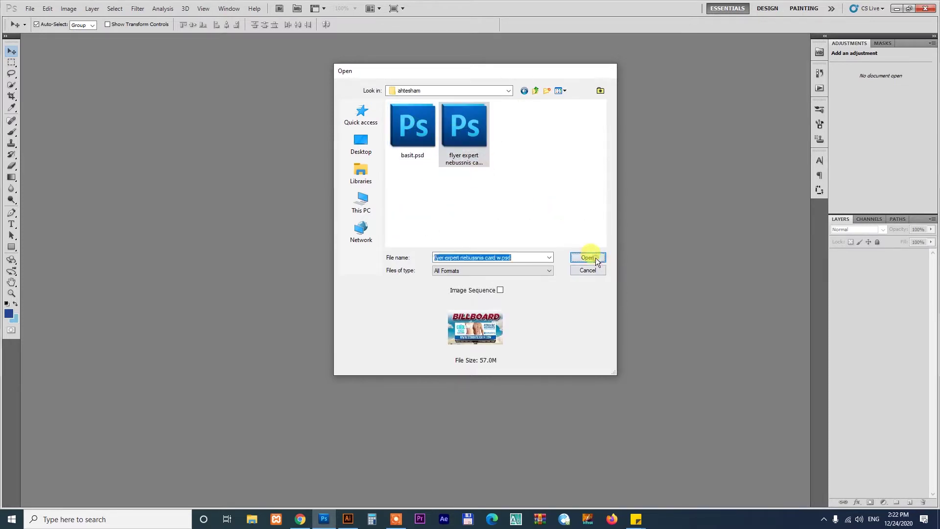
click(300, 520)
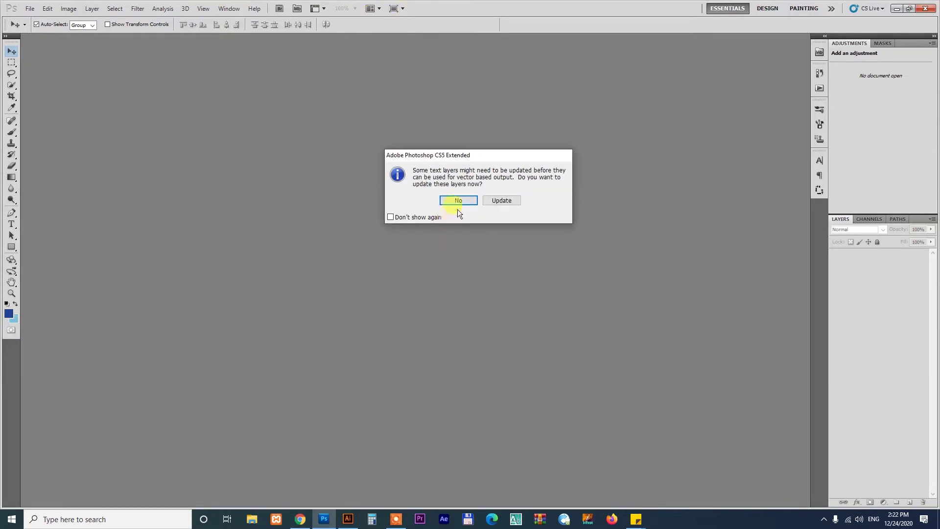
click(458, 201)
Step: Switch to Chrome and search Google Images for "fiverr gig size" in a new tab
click(300, 515)
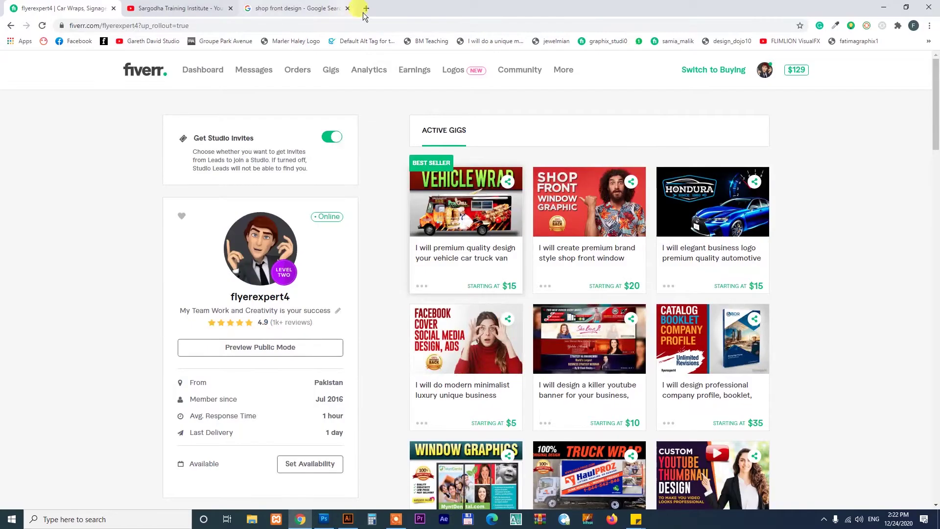
click(318, 8)
click(366, 8)
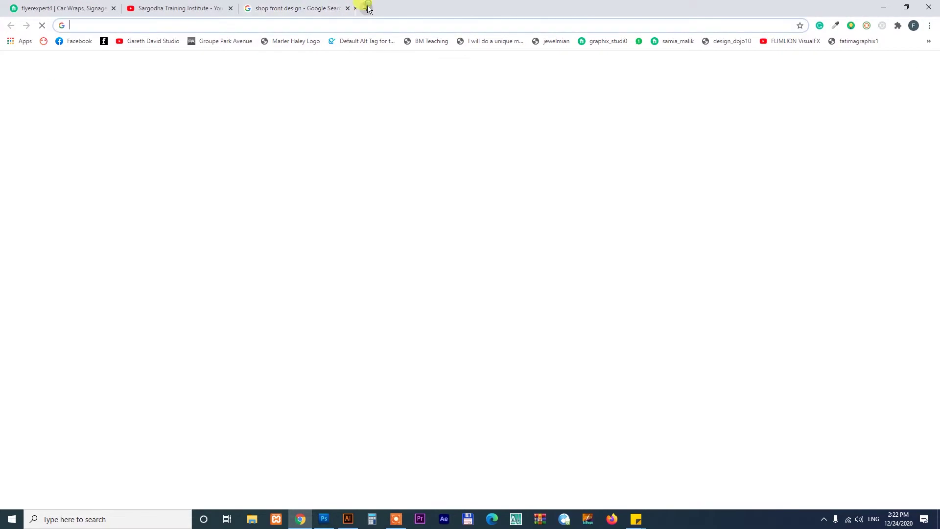
click(370, 24)
text(fivee)
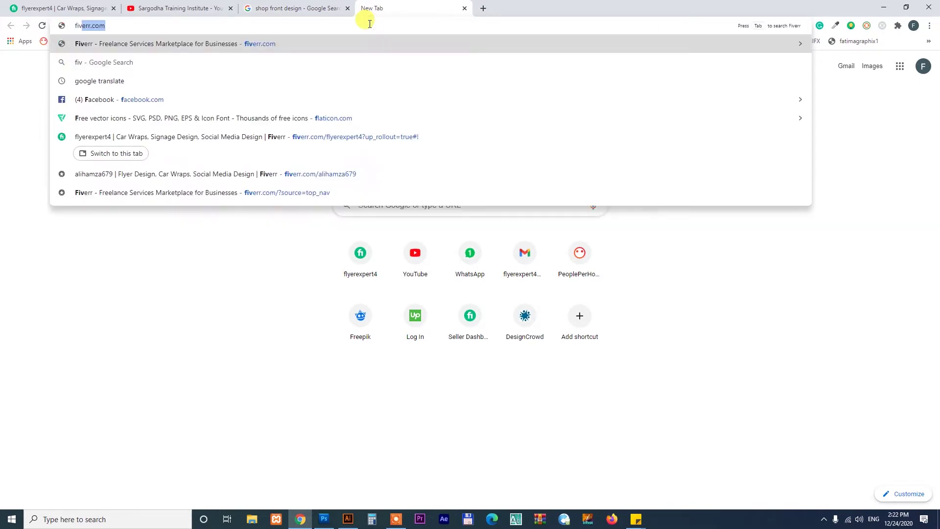
key(BackSpace)
key(BackSpace)
key(BackSpace)
key(BackSpace)
key(BackSpace)
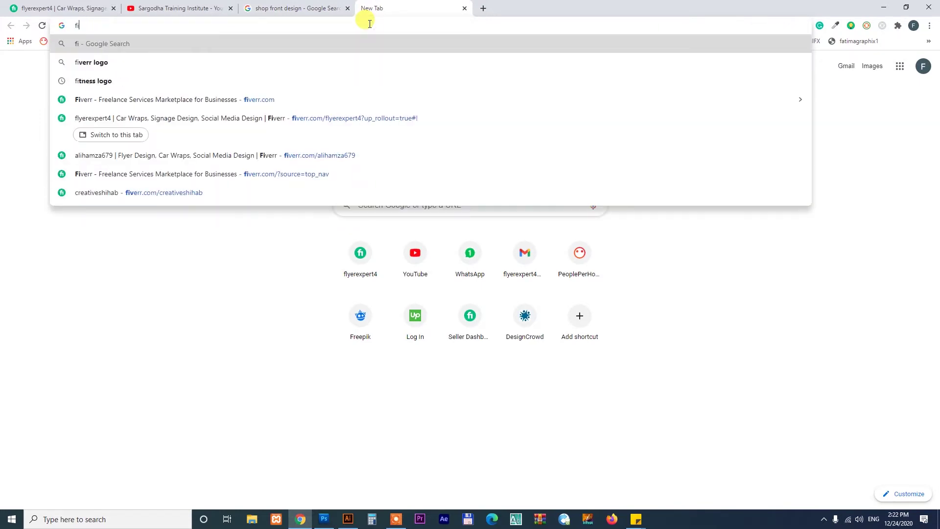
text(fiverr gig size)
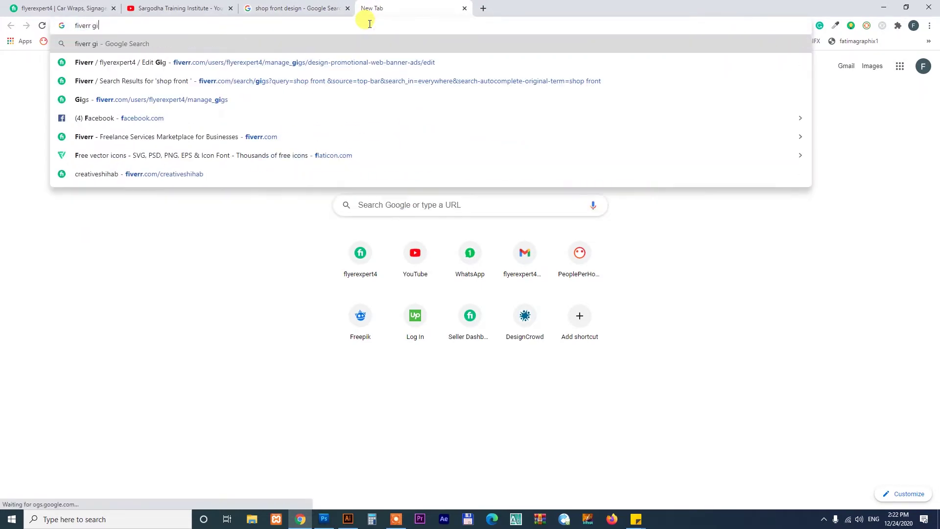
key(Return)
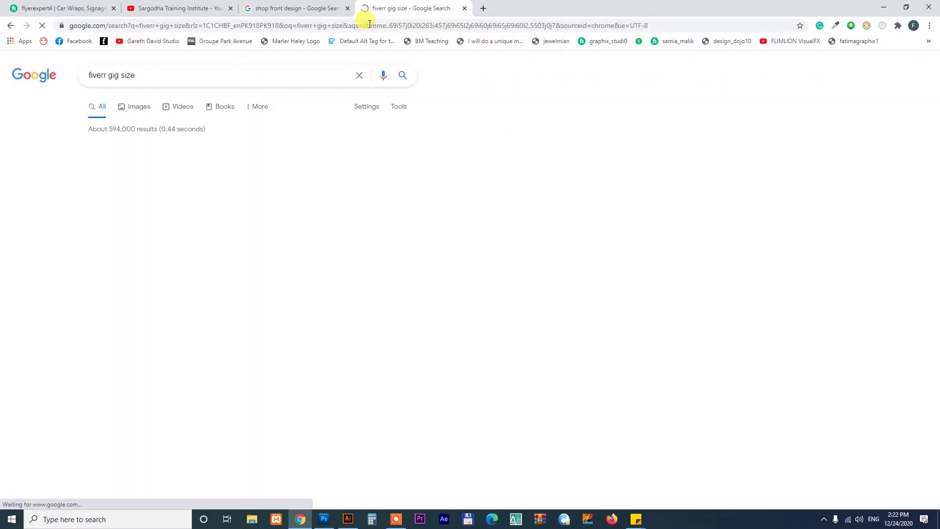
click(137, 109)
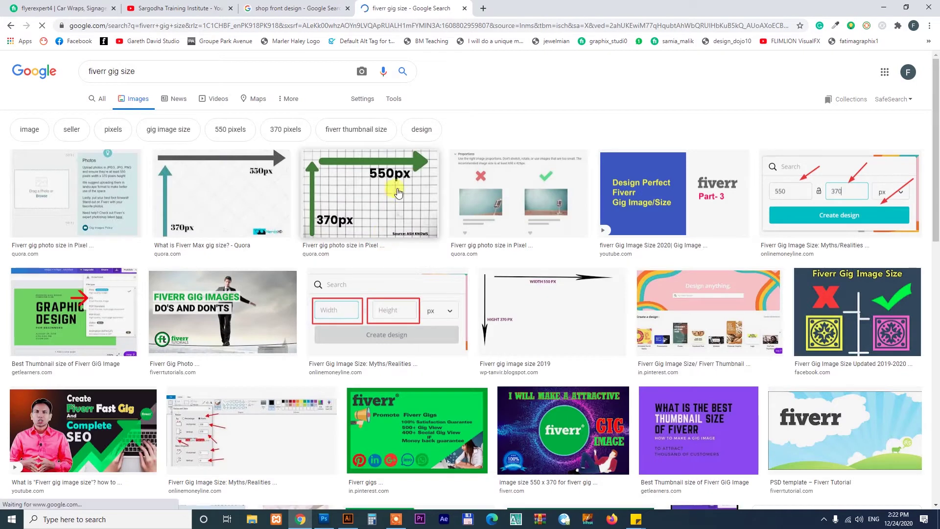
Step: Return to Photoshop and save the document into a new folder named shop front inside My Fiver Gig, with maximized compatibility
click(324, 520)
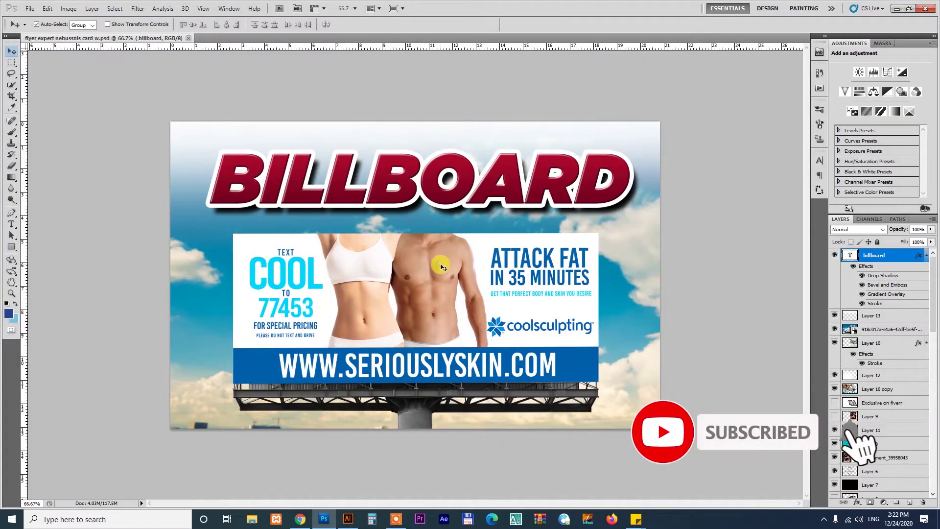
click(444, 267)
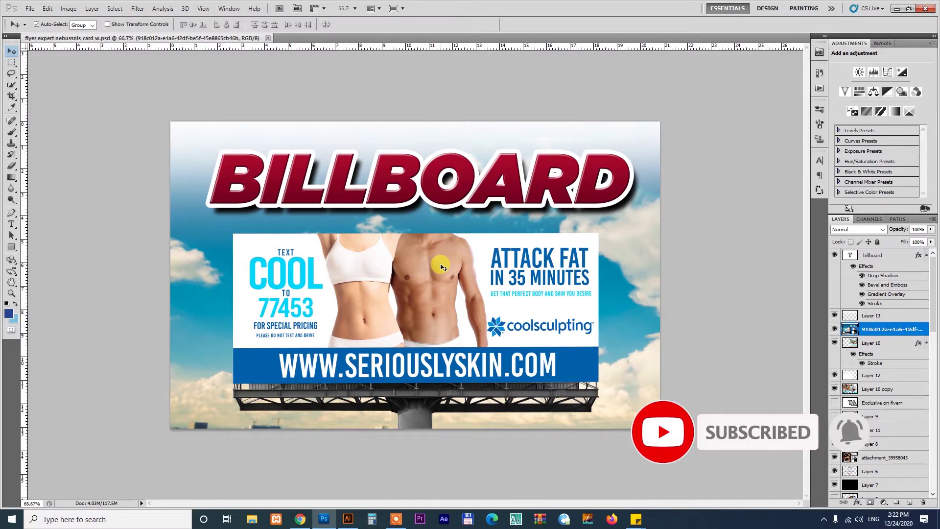
click(47, 8)
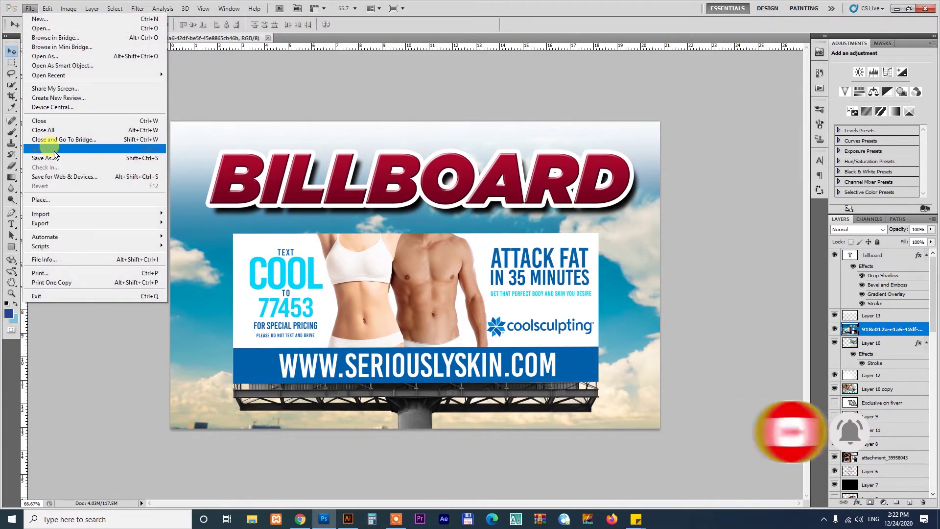
click(53, 158)
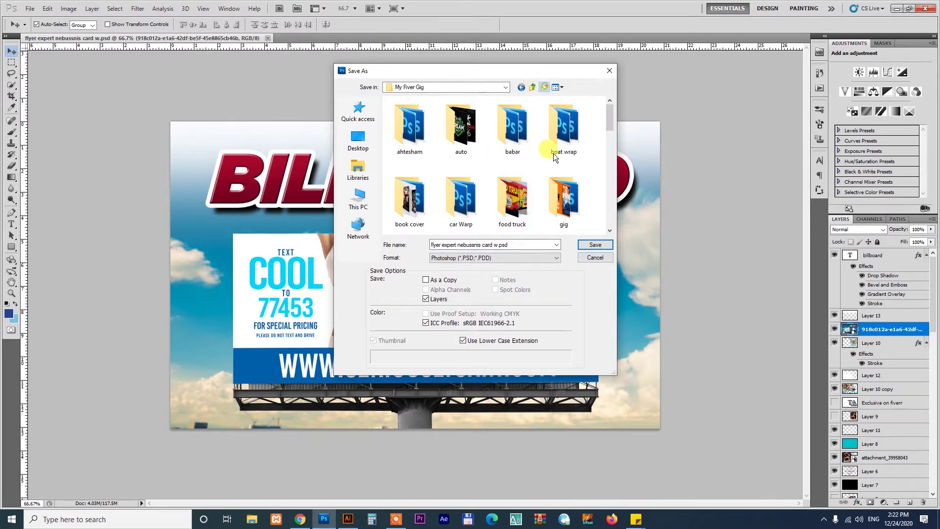
text(shop front)
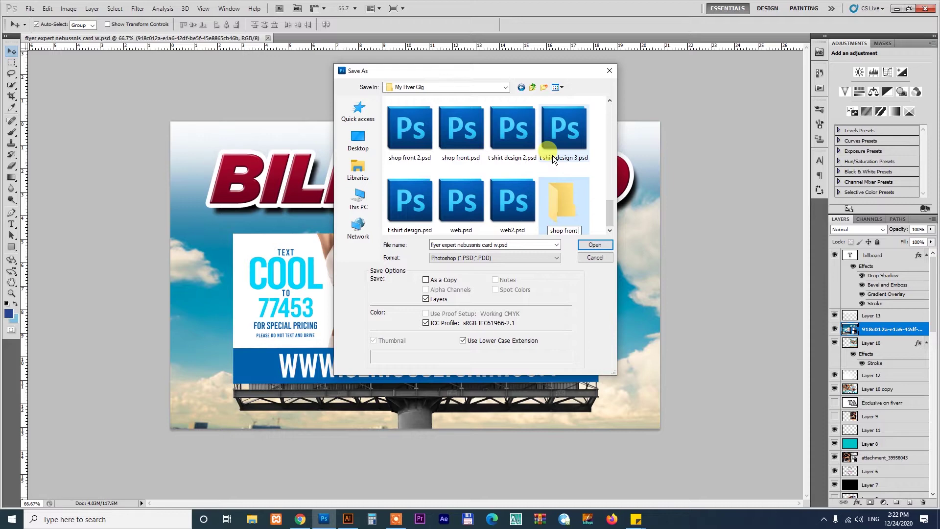
key(Return)
key(Return)
click(599, 245)
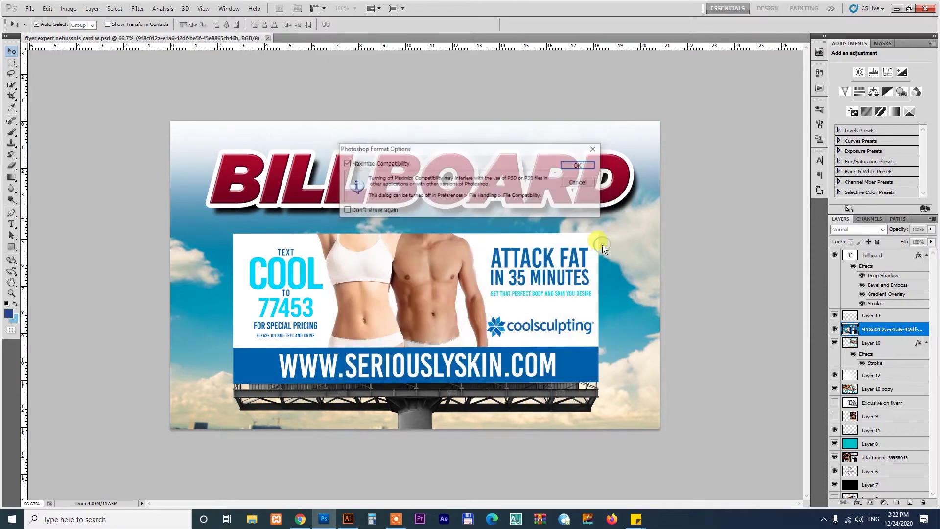
click(569, 166)
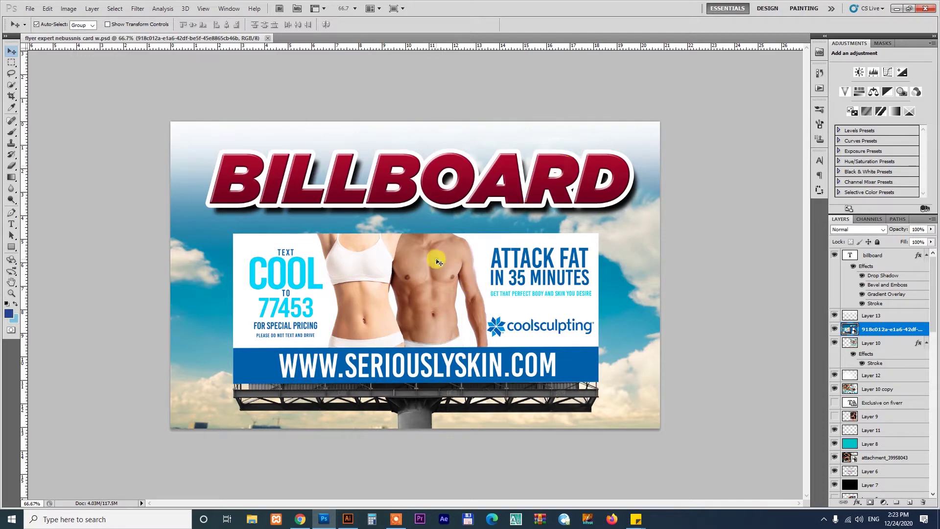
Step: Delete the billboard photo, the Cancun Jumpoff flyer, the white glow, the faded flyer copy and the teal background layers
key(Delete)
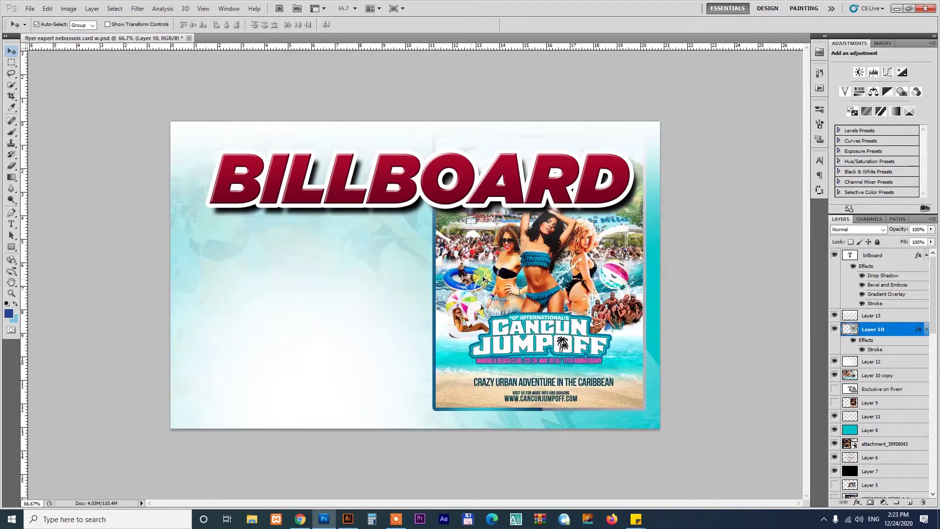
key(Delete)
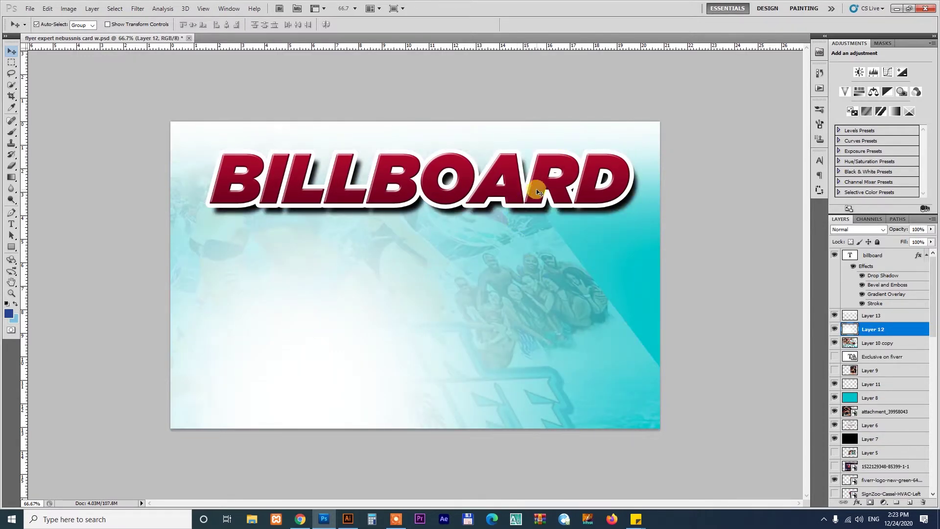
click(535, 185)
click(540, 266)
key(Delete)
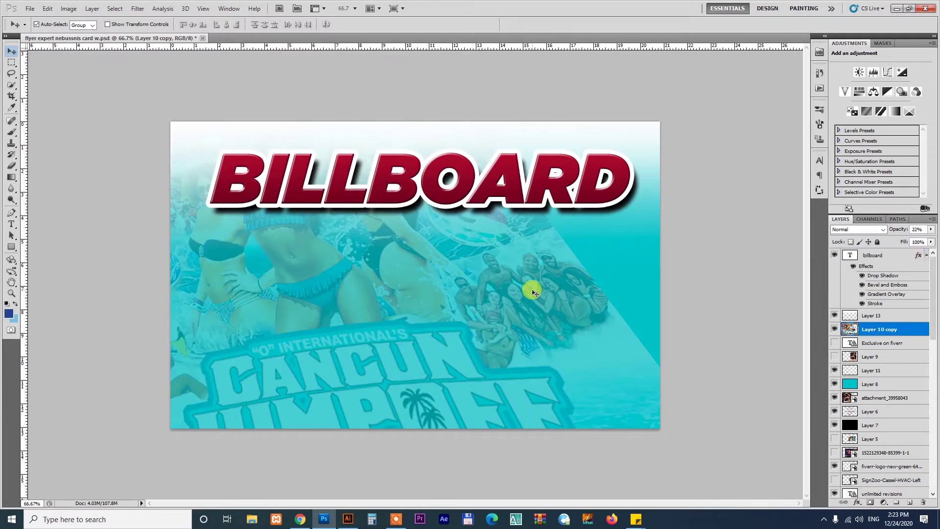
key(Delete)
click(532, 292)
key(Delete)
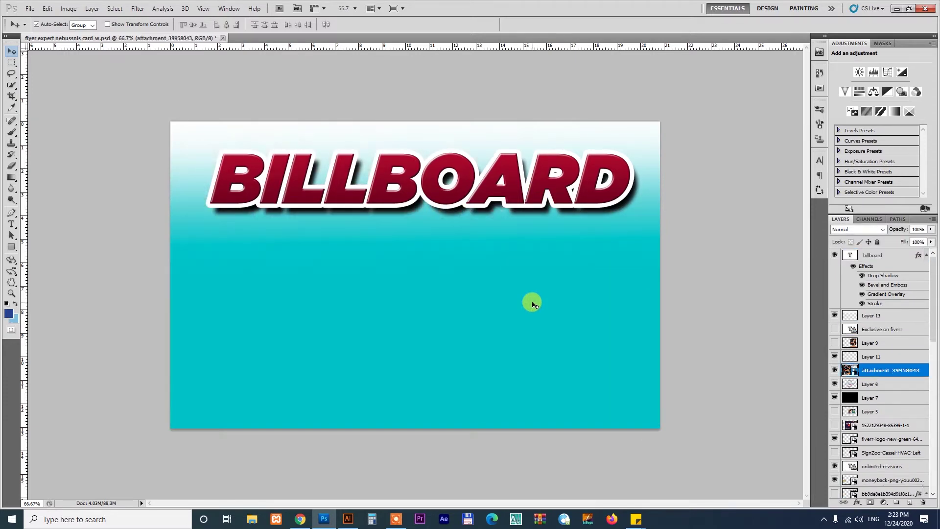
click(439, 314)
key(Delete)
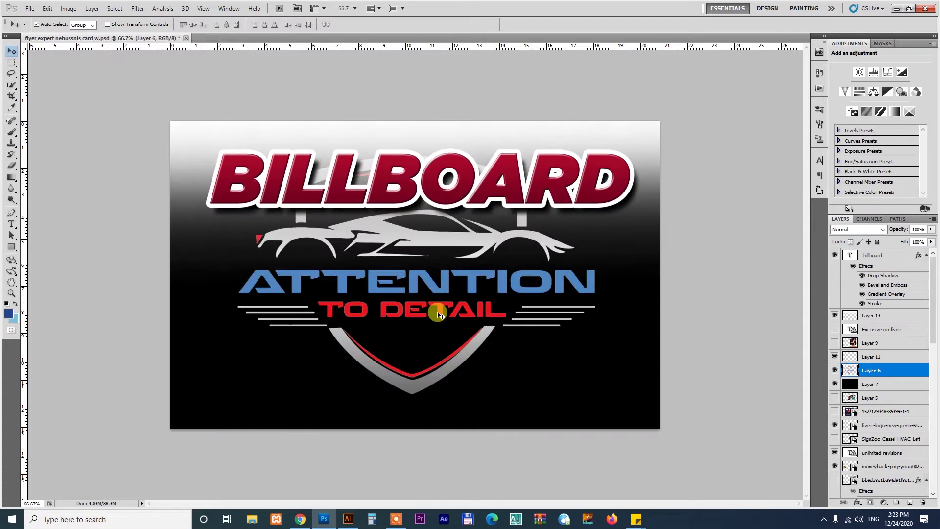
click(445, 251)
key(Delete)
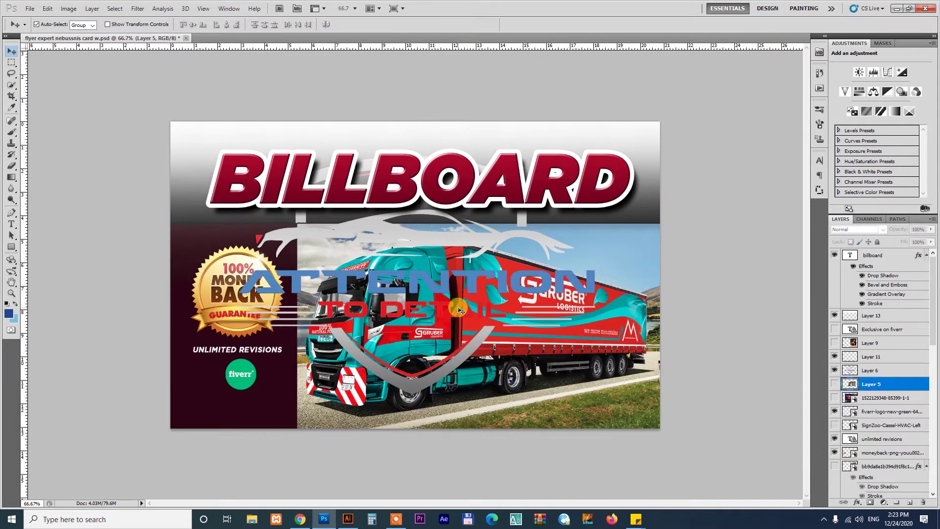
click(461, 310)
key(Delete)
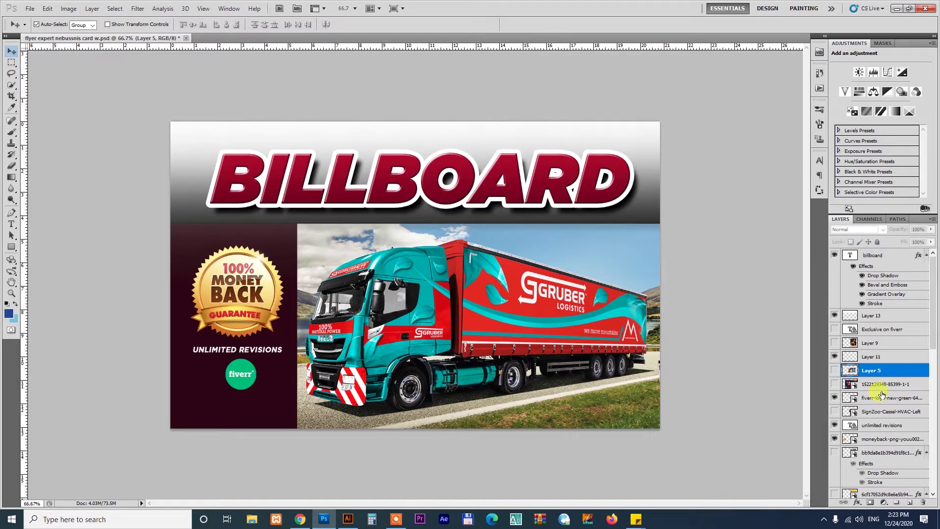
key(Delete)
key(Delete)
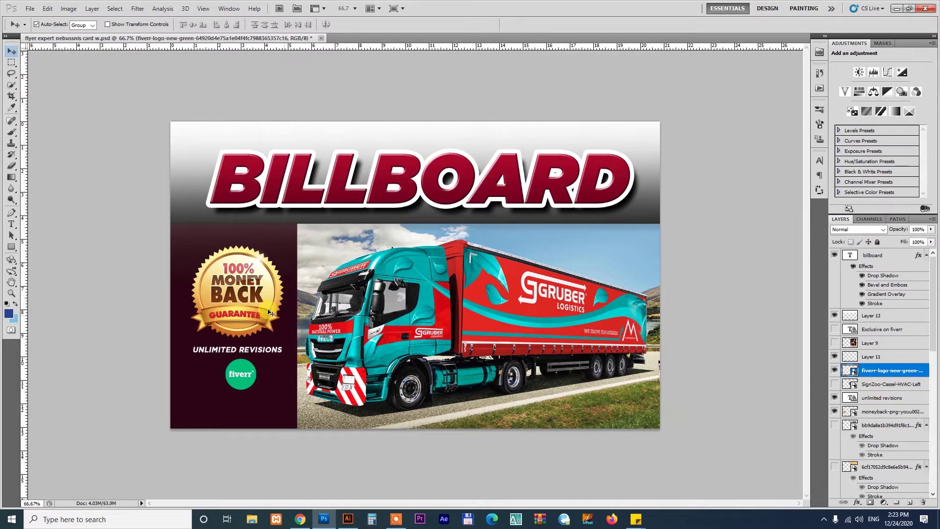
Step: Delete the dark side panel, the truck photo, and the white fade and dark band behind the BILLBOARD title
click(290, 361)
key(Delete)
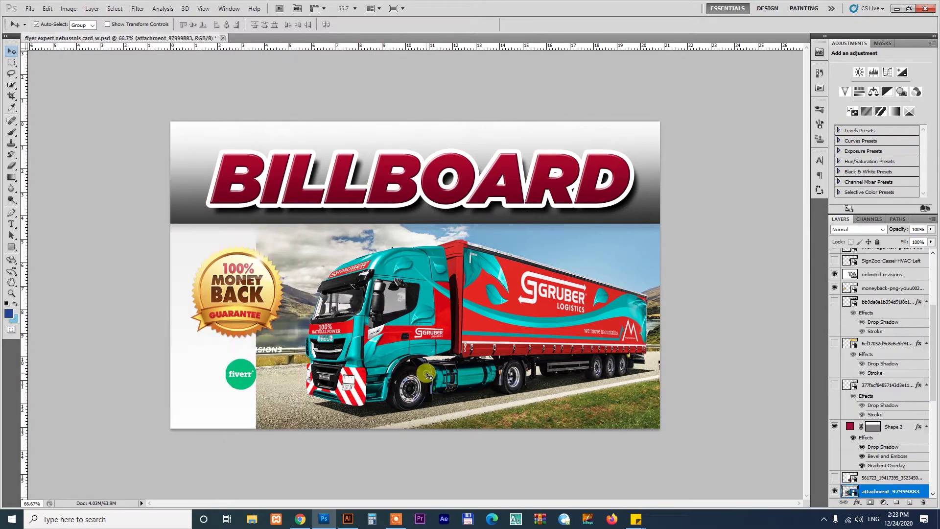
click(427, 375)
key(Delete)
click(635, 223)
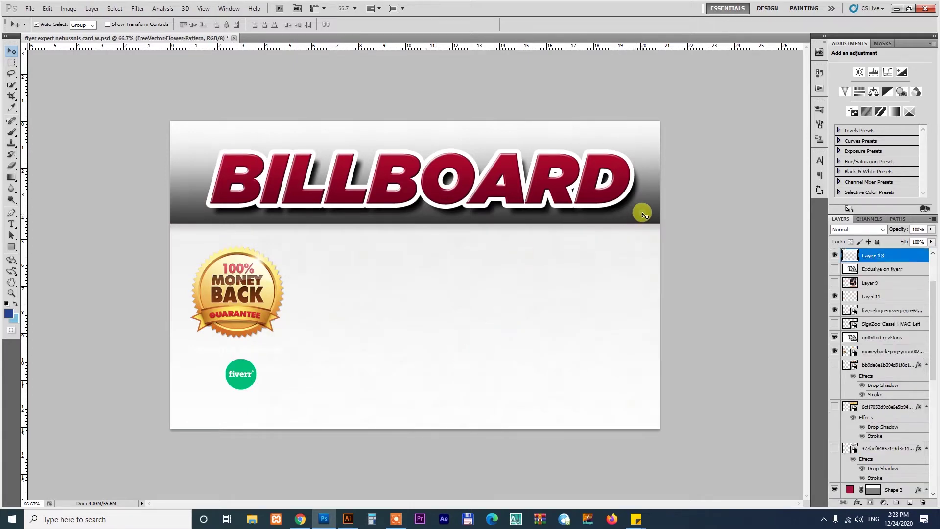
key(Delete)
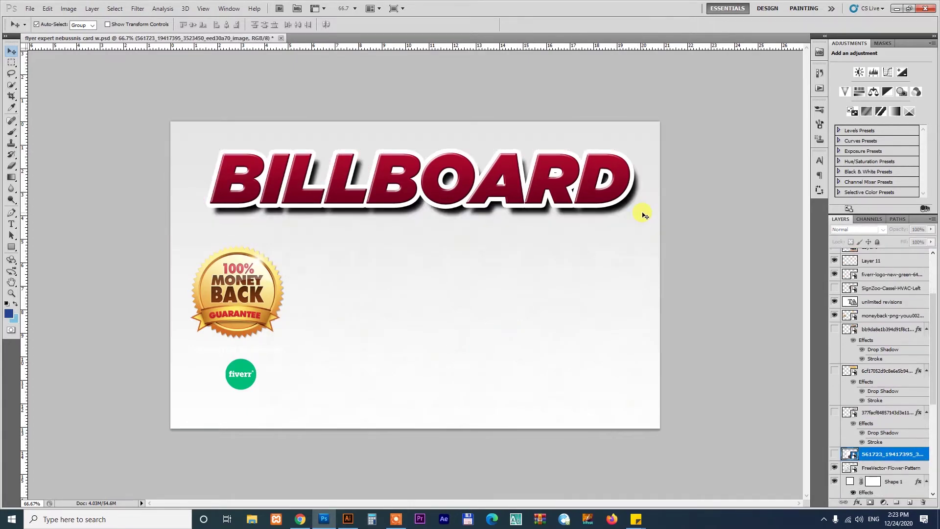
Step: Restore the dark band behind the BILLBOARD title, and hide the money-back badge and Fiverr logo layers
key(ctrl+z)
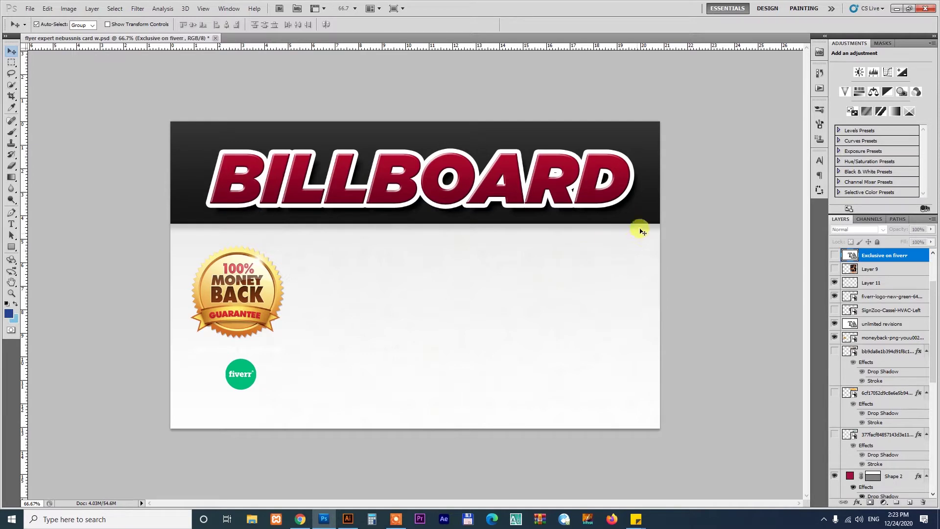
click(640, 229)
click(235, 307)
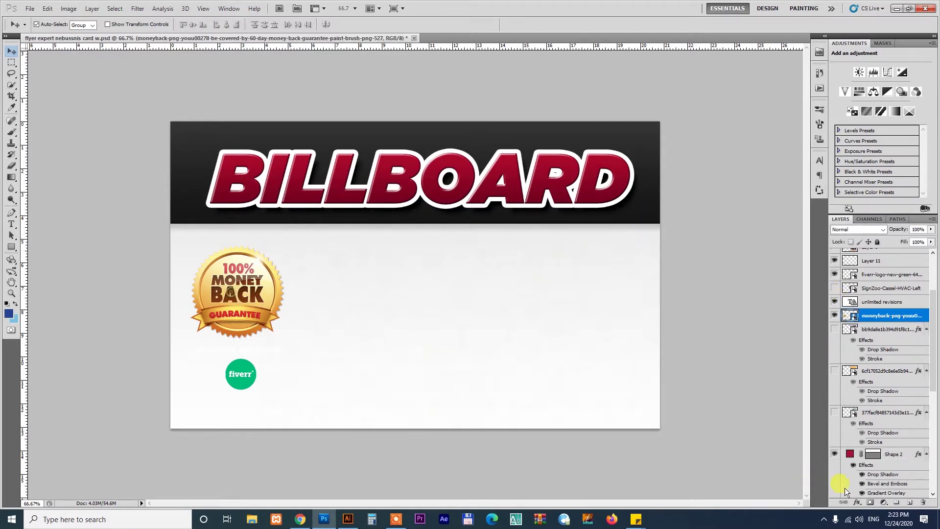
click(835, 315)
click(244, 375)
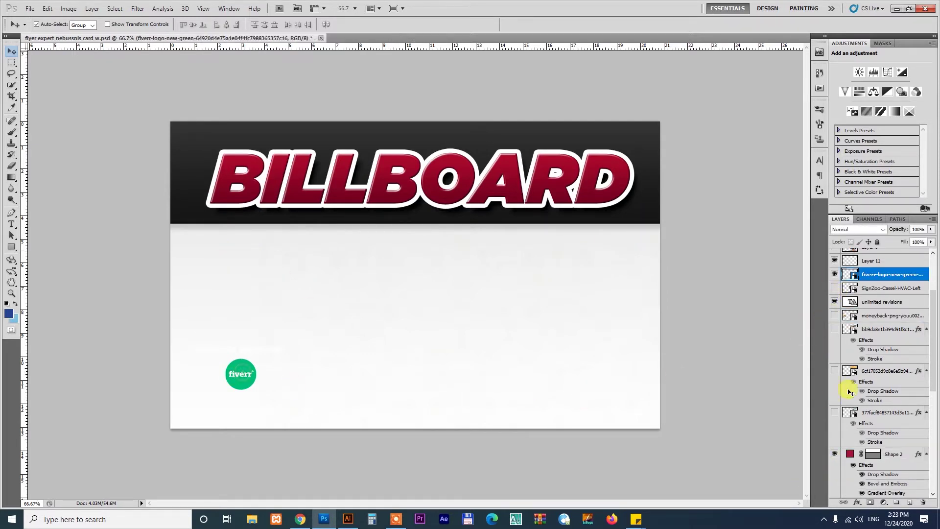
click(834, 274)
click(483, 307)
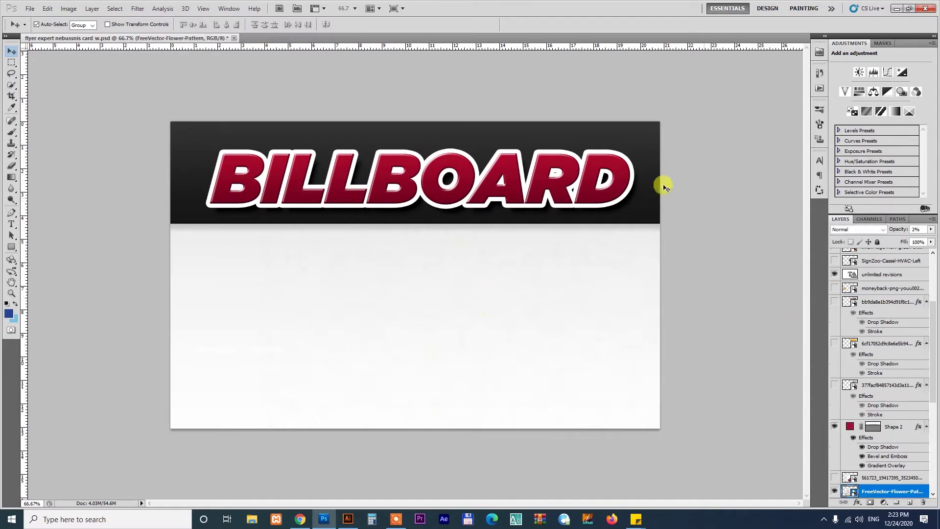
Step: Switch to Chrome, search Google Images for shop front design, and narrow the results to new
click(300, 519)
click(314, 9)
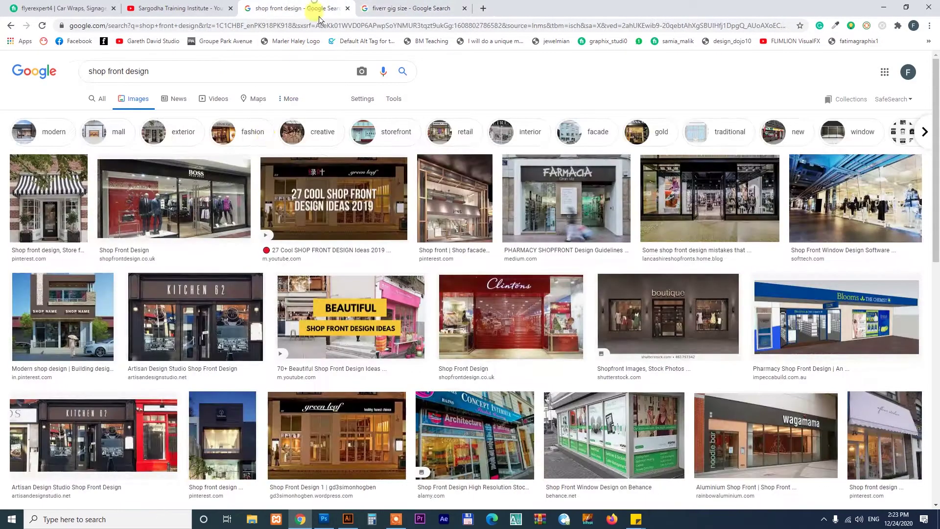
click(173, 75)
click(401, 73)
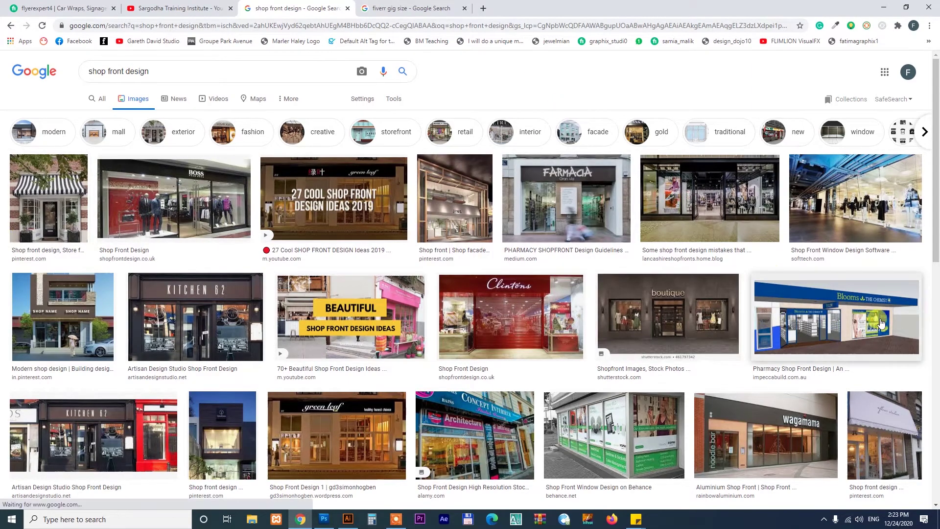
scroll(936, 134, down, 10)
scroll(936, 135, up, 10)
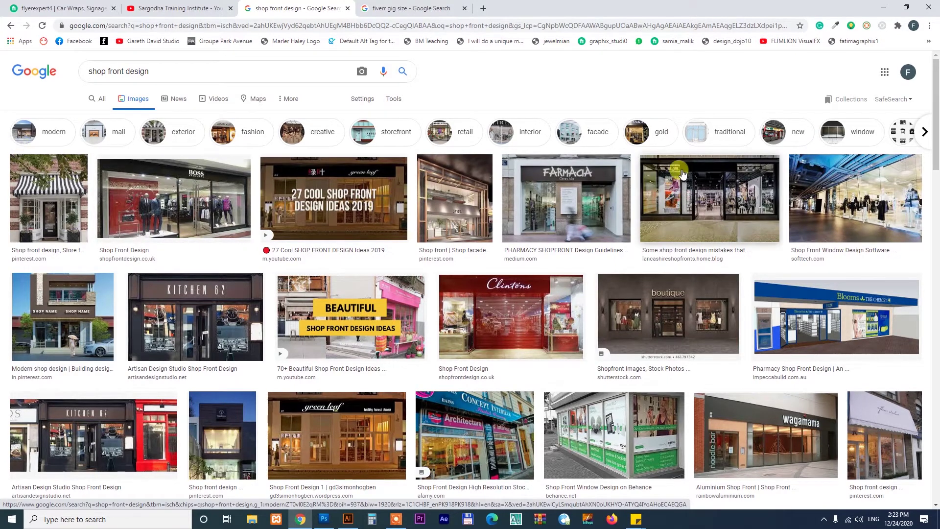
click(800, 132)
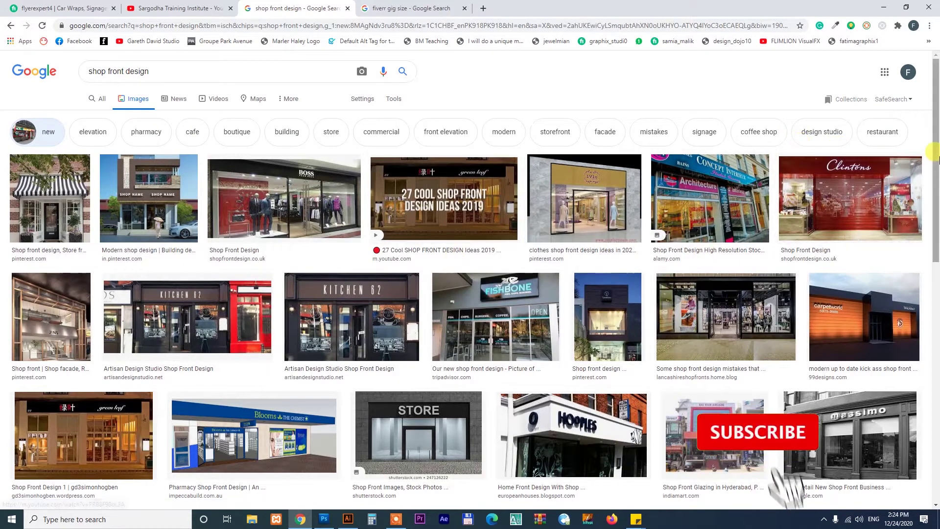
Step: Examine the shop front results for a suitable photo, previewing the Medium retail signage image and the Pharmacy Shop Front Design guide
drag(935, 96, 936, 259)
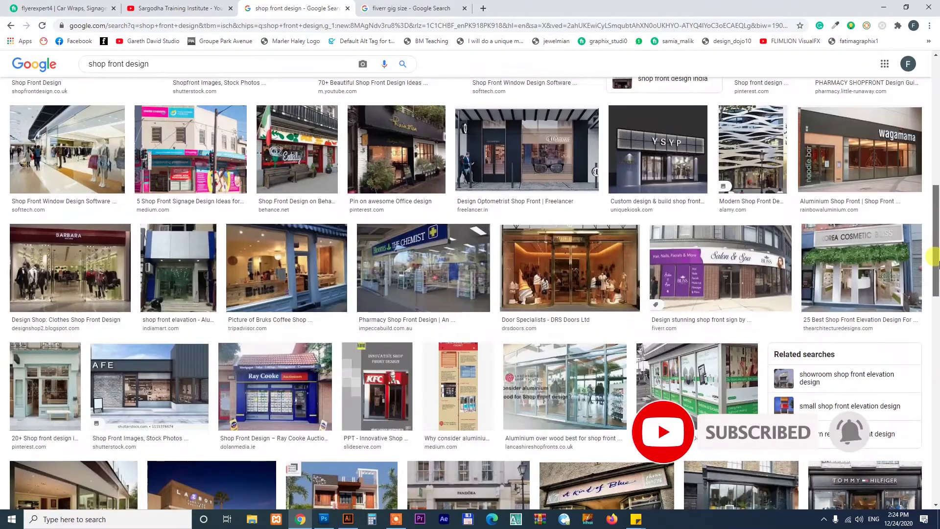
click(206, 163)
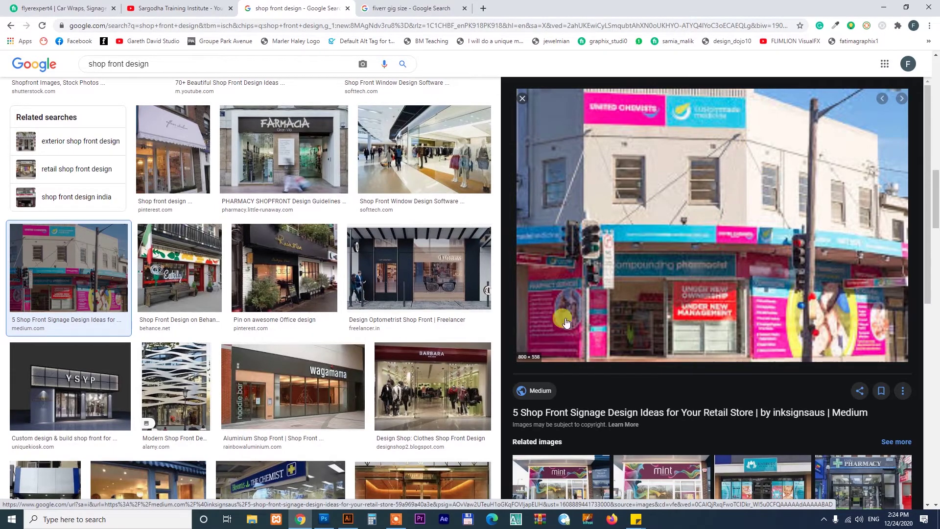
drag(926, 147, 927, 279)
scroll(936, 232, down, 5)
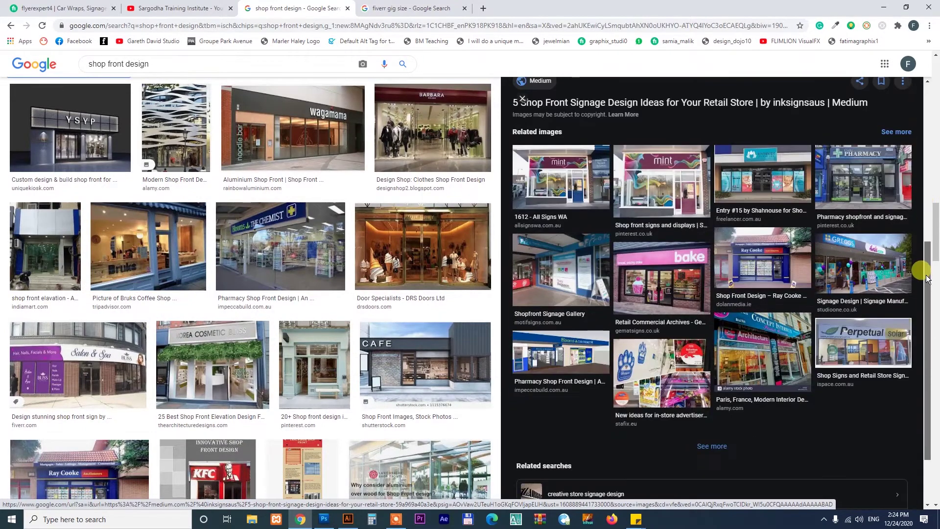
drag(935, 216, 936, 232)
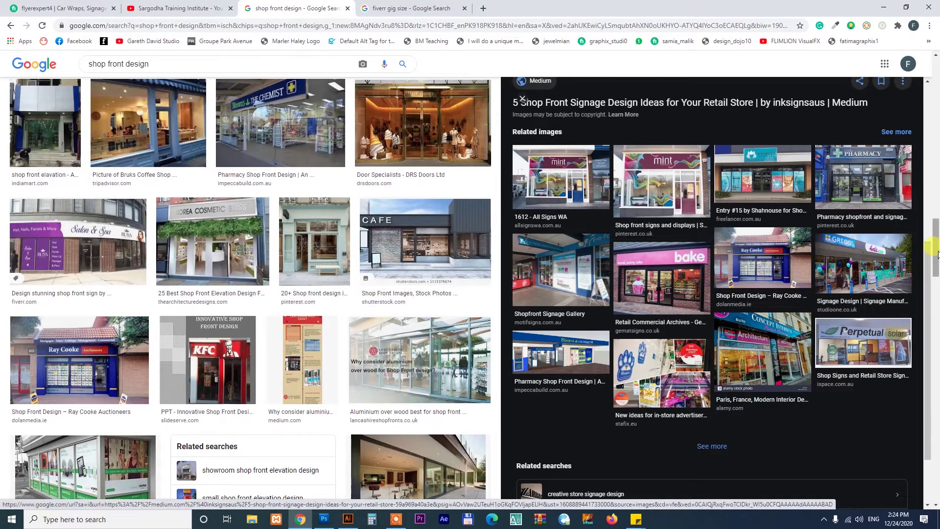
drag(935, 241, 936, 343)
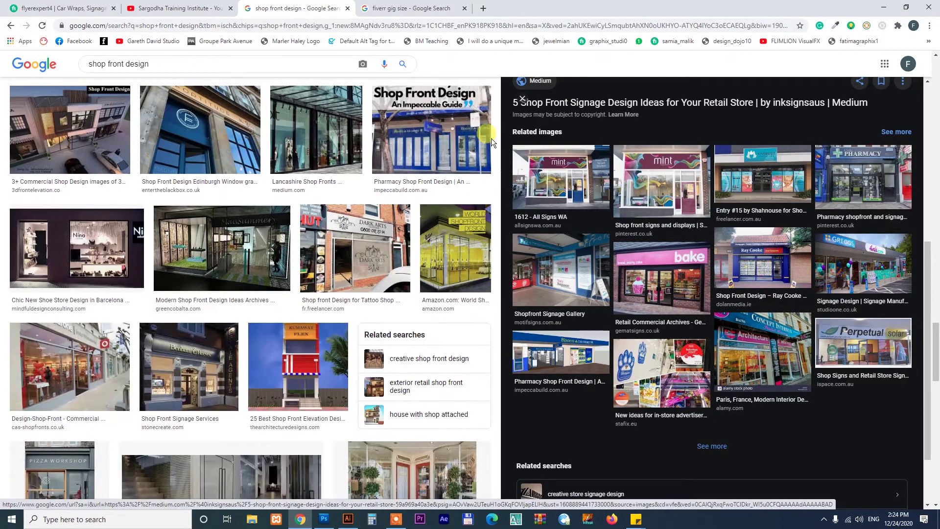
click(458, 138)
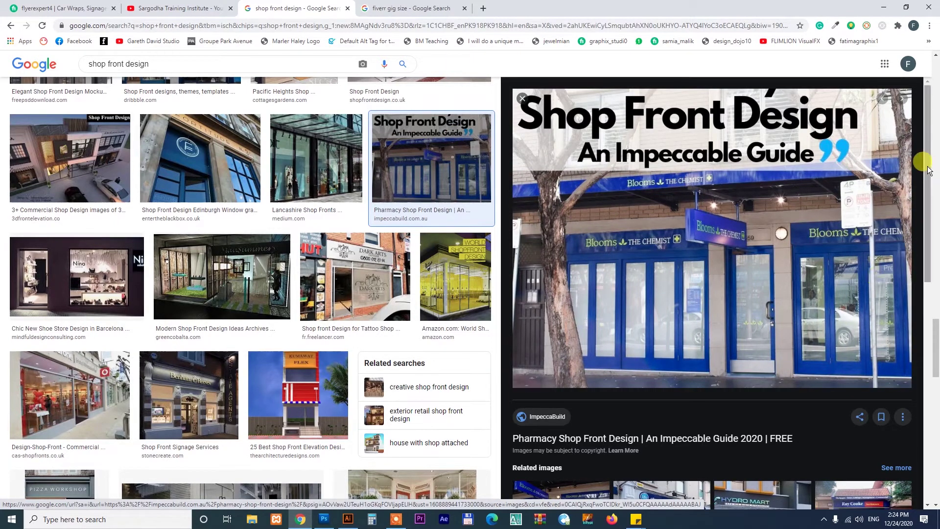
drag(929, 169, 936, 328)
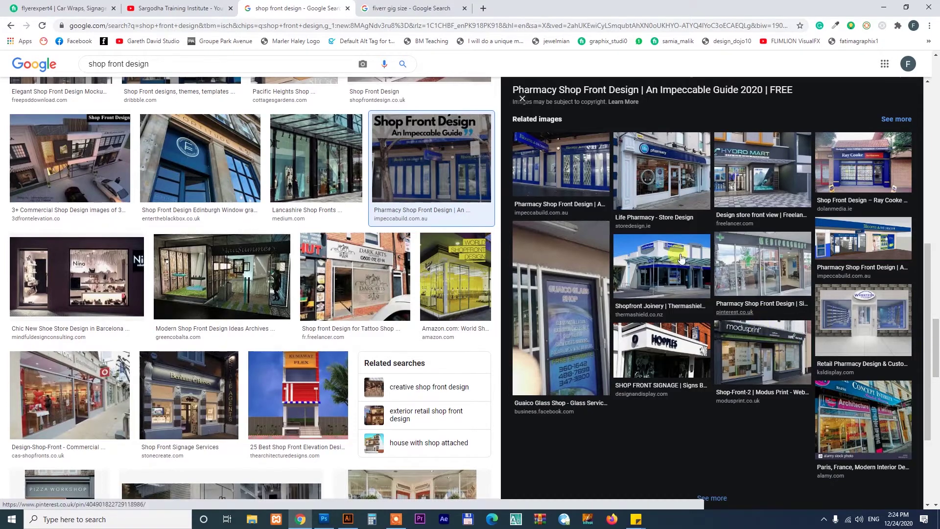
drag(936, 346, 936, 468)
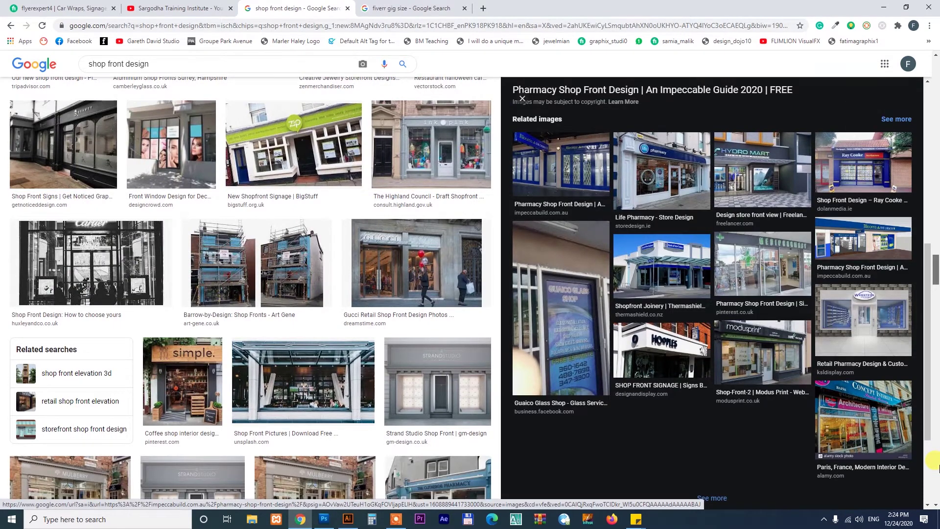
scroll(934, 460, down, 1)
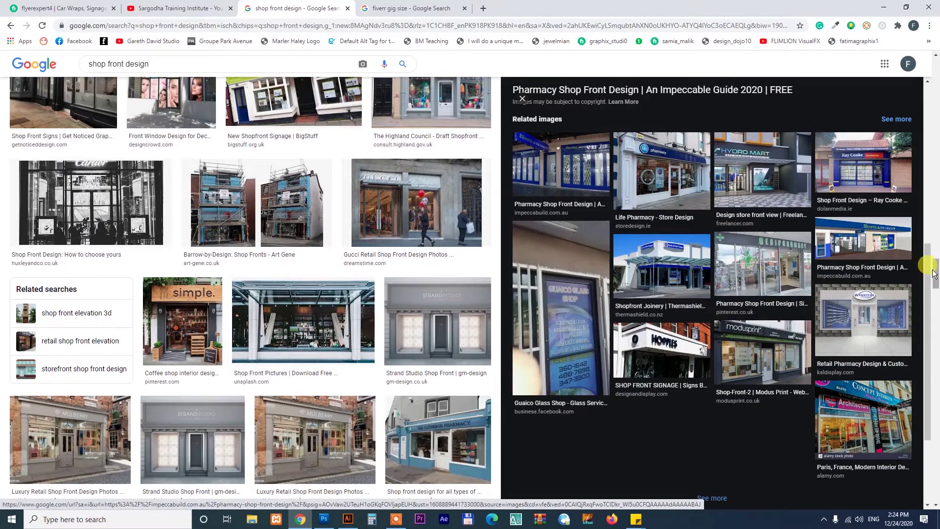
drag(935, 267, 937, 409)
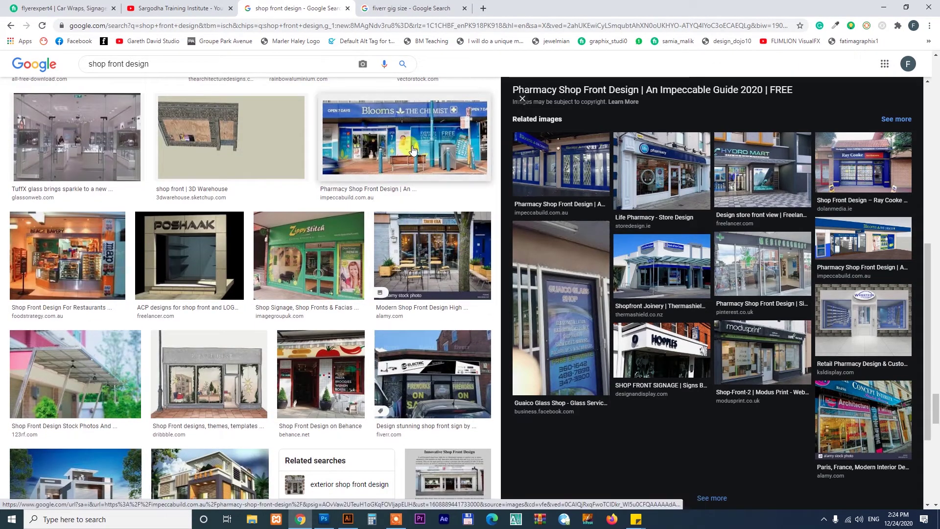
Step: Compare pharmacy storefront photos through related images, previewing Blooms The Chemist, Biscot Pharmacy and the Boots pharmacy stock photo
click(424, 126)
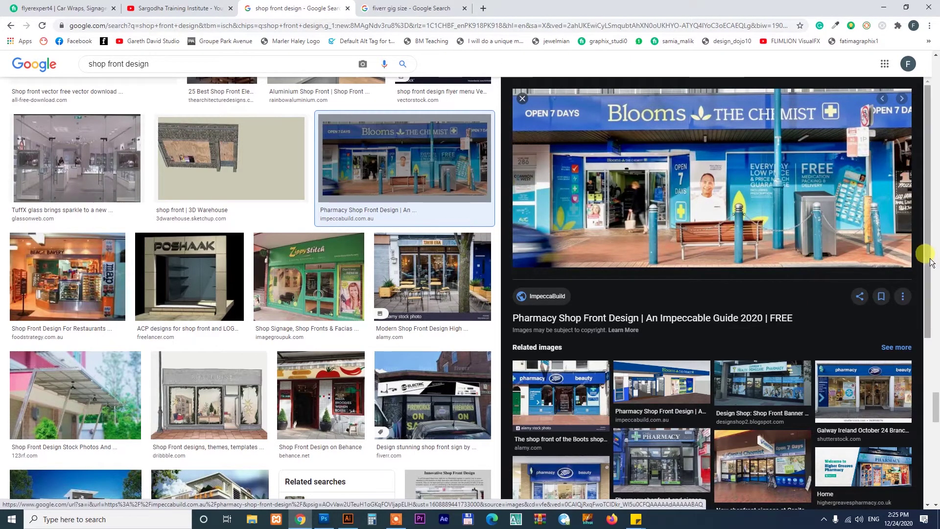
scroll(936, 342, down, 4)
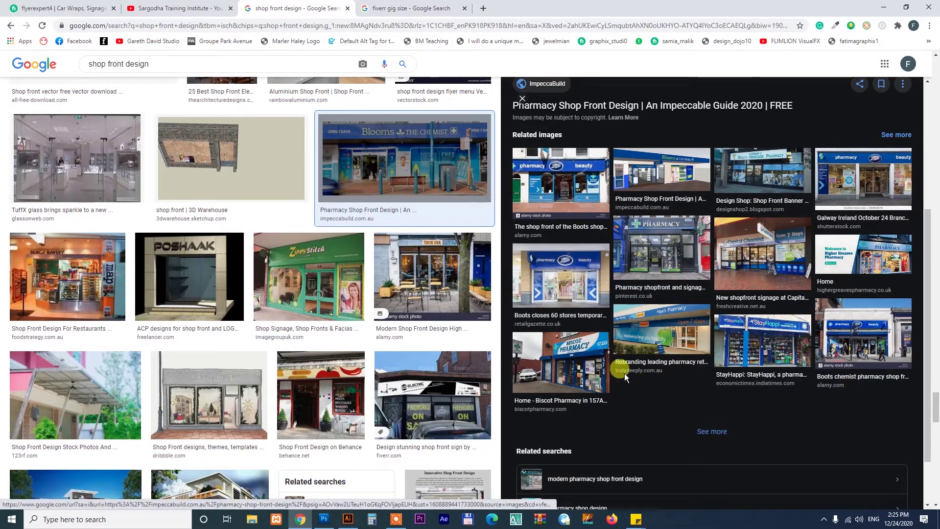
click(560, 358)
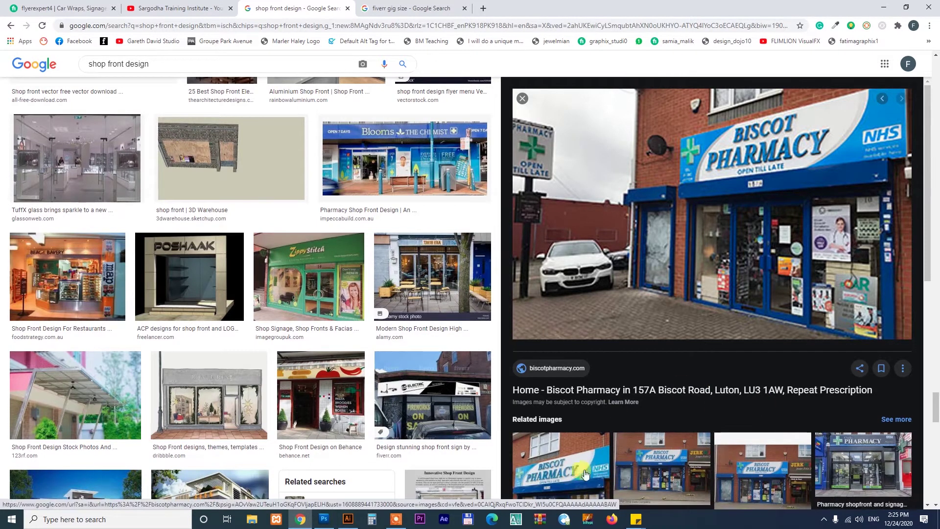
click(661, 453)
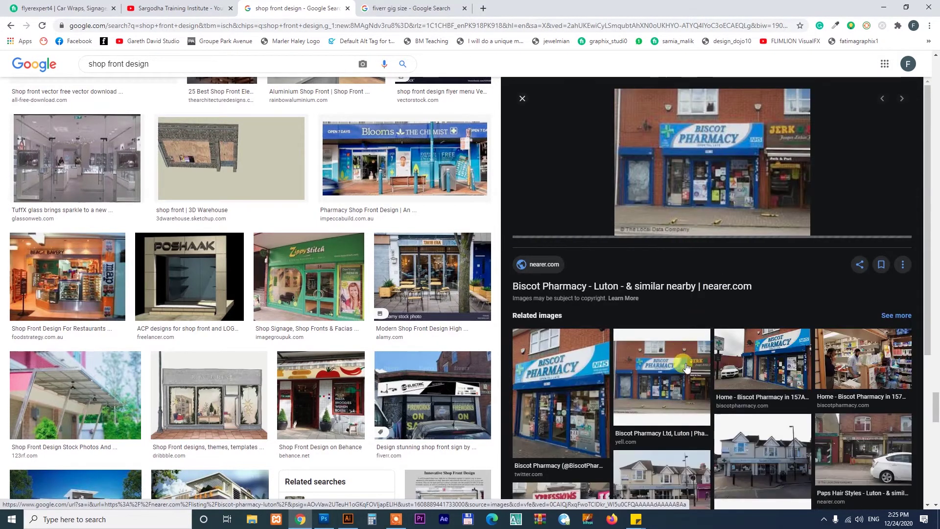
click(760, 363)
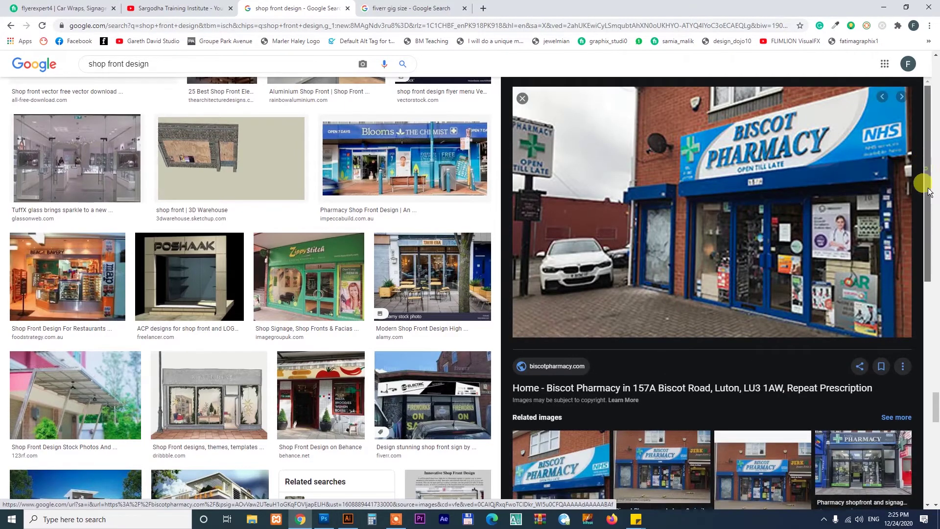
drag(926, 185, 925, 315)
click(665, 403)
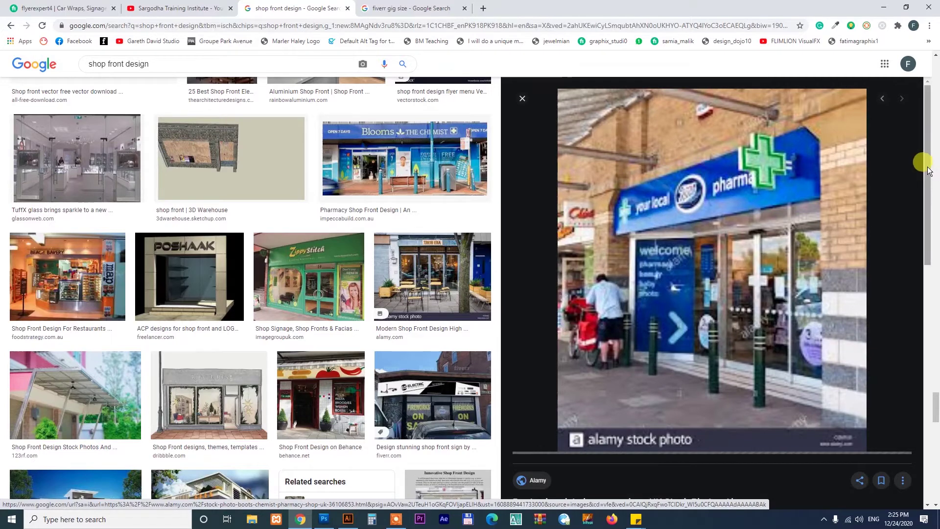
drag(926, 162, 919, 355)
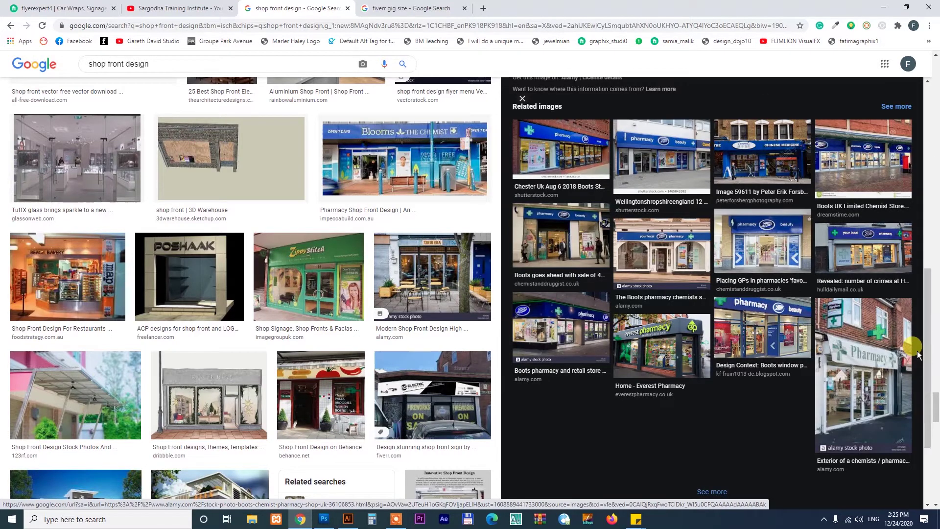
Step: Open the Everest Pharmacy storefront photo and save it to the Desktop as everest-shop-image.jpg
click(641, 338)
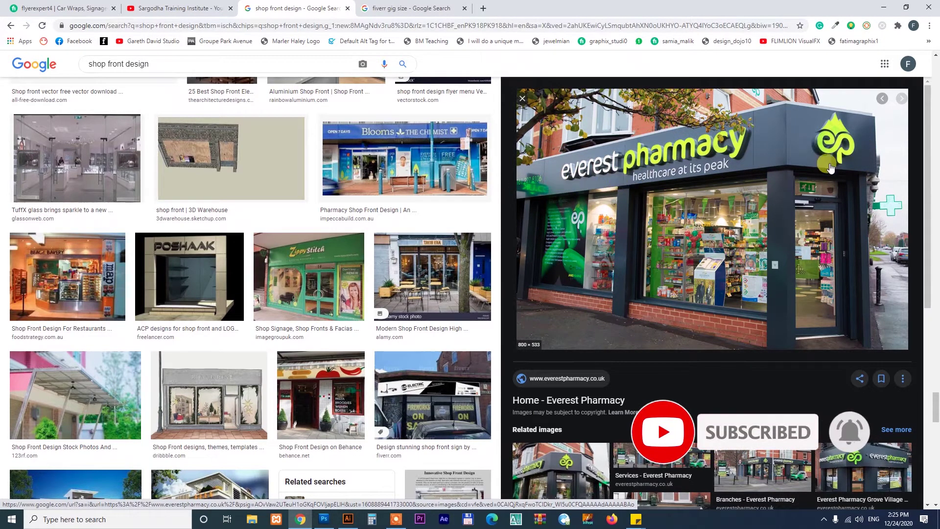
right_click(703, 216)
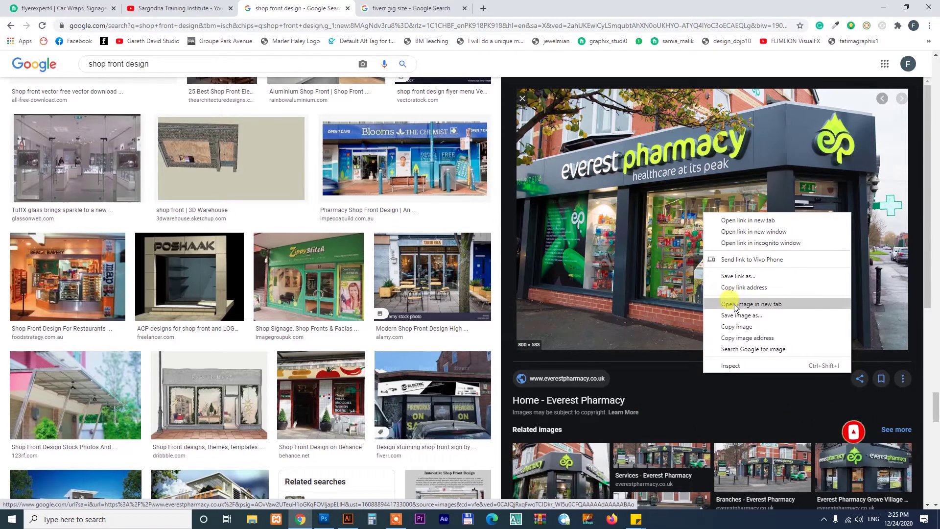
click(734, 318)
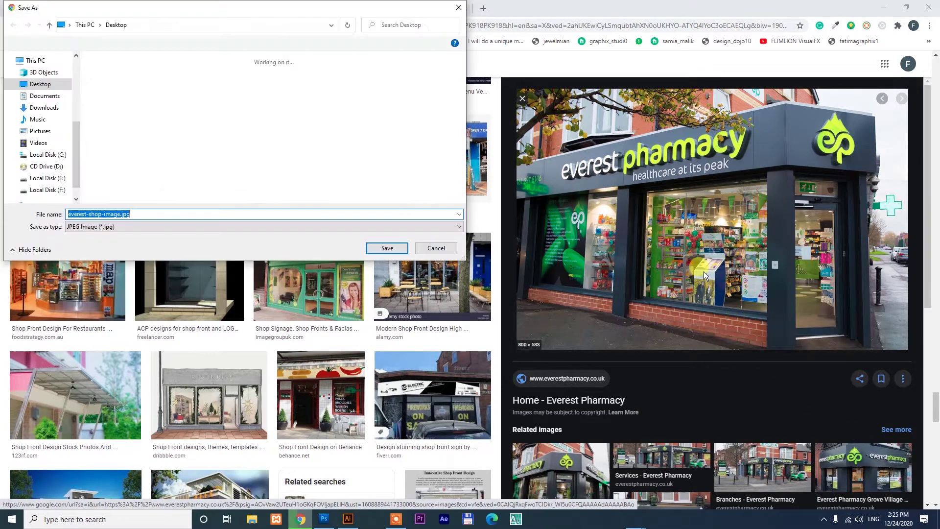
click(386, 248)
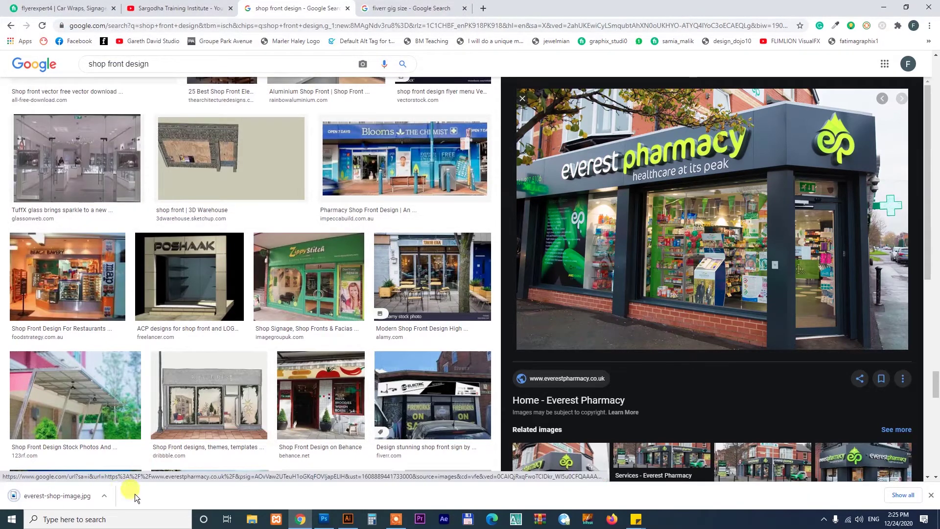
Step: Place everest-shop-image.jpg from its folder into the Photoshop document, enlarge it, and position it at the canvas's lower right, below the dark band
click(104, 496)
click(142, 465)
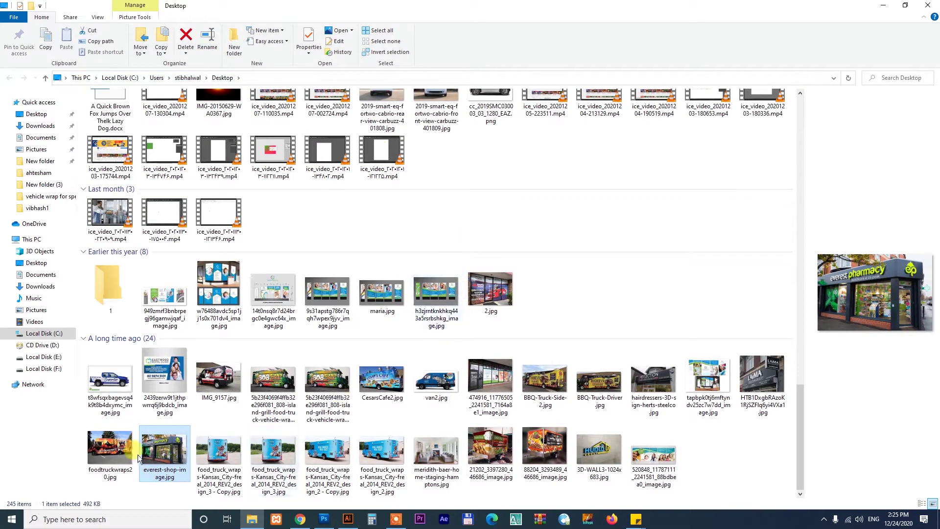
drag(166, 457, 419, 387)
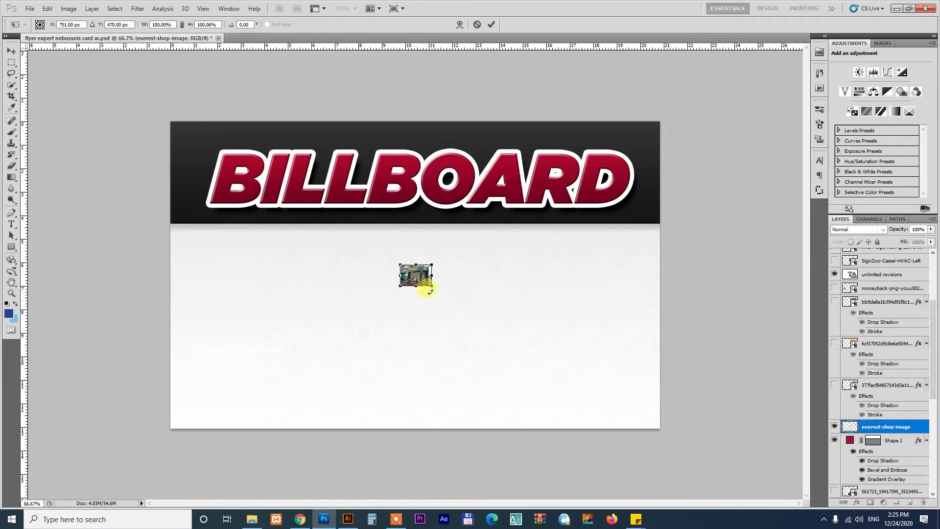
drag(500, 351, 579, 413)
key(Return)
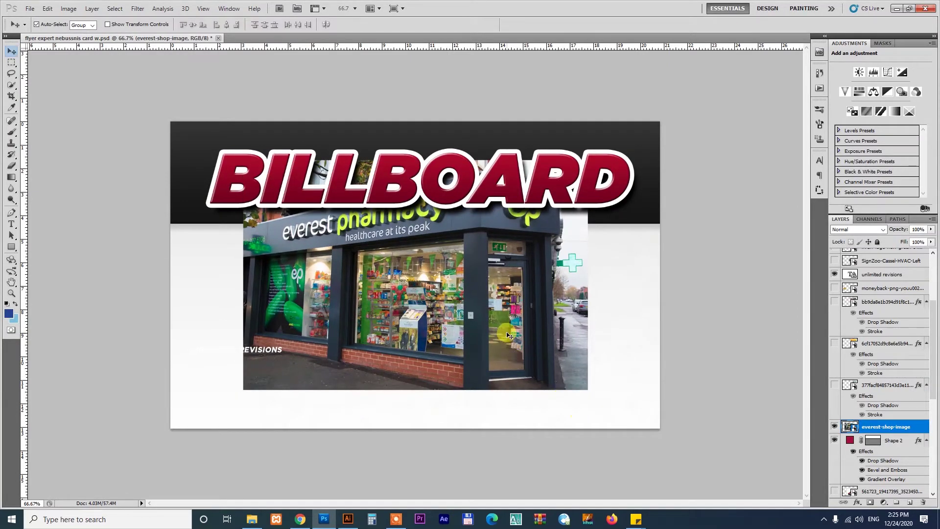
drag(509, 336, 618, 399)
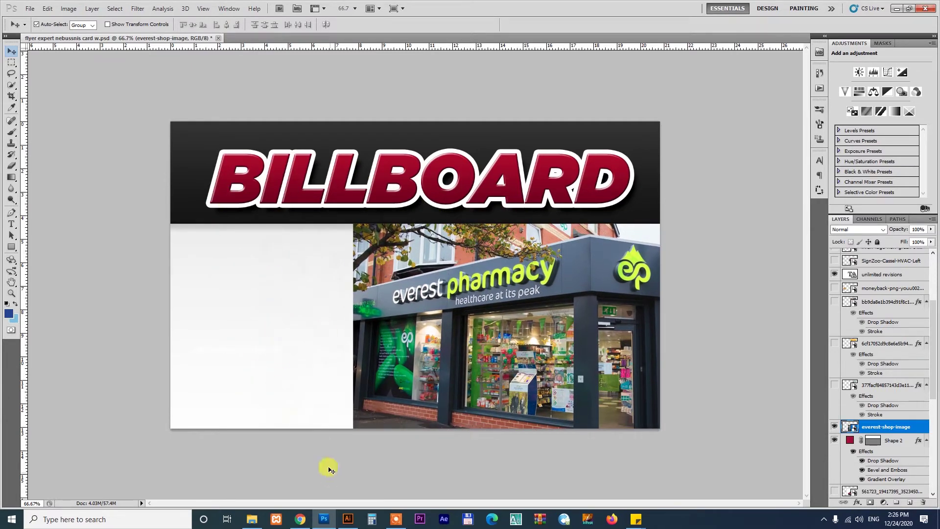
Step: Switch to Chrome, open the related Everest Pharmacy Grove Village photo and save it to the Desktop as everest-pharmacy-ardwick.jpg
click(293, 522)
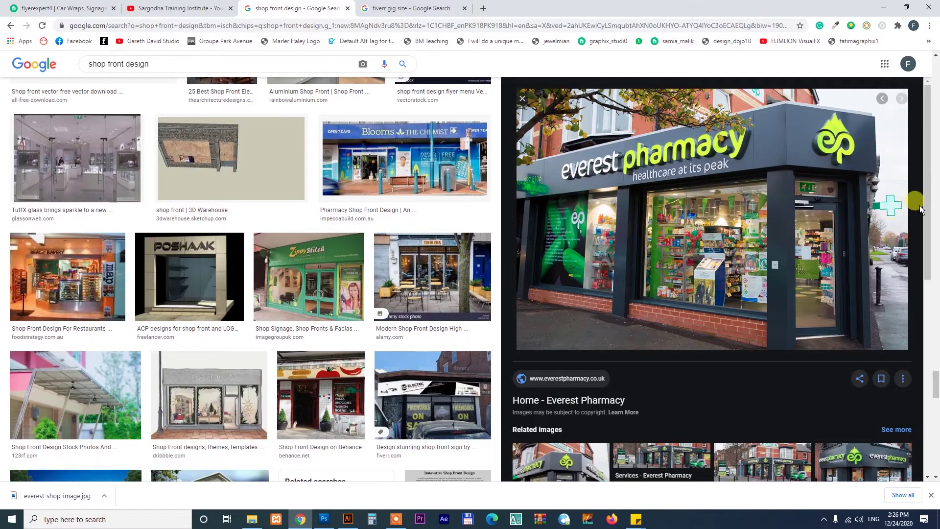
scroll(902, 200, down, 5)
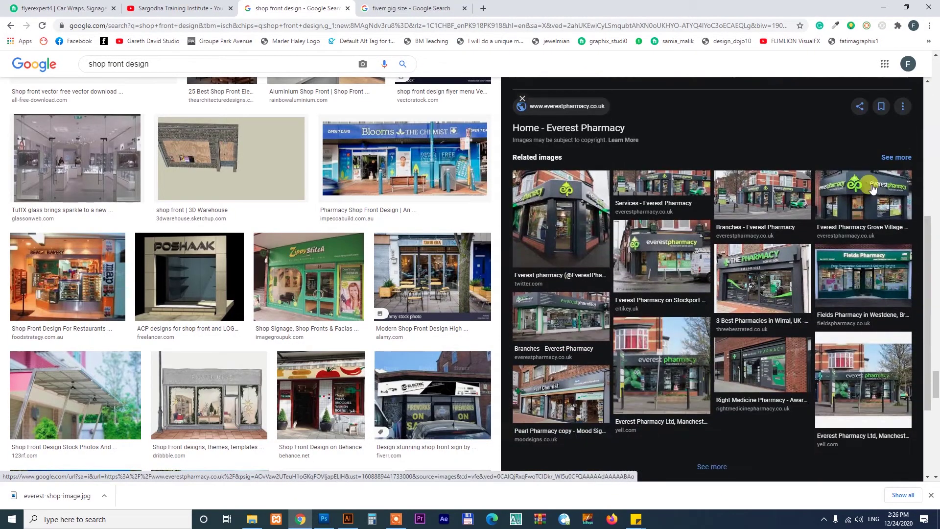
click(873, 188)
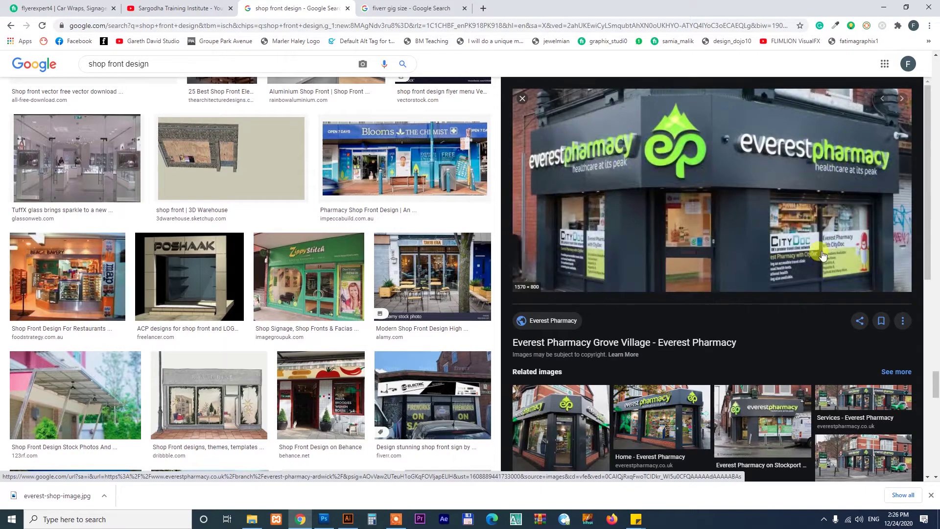
right_click(697, 213)
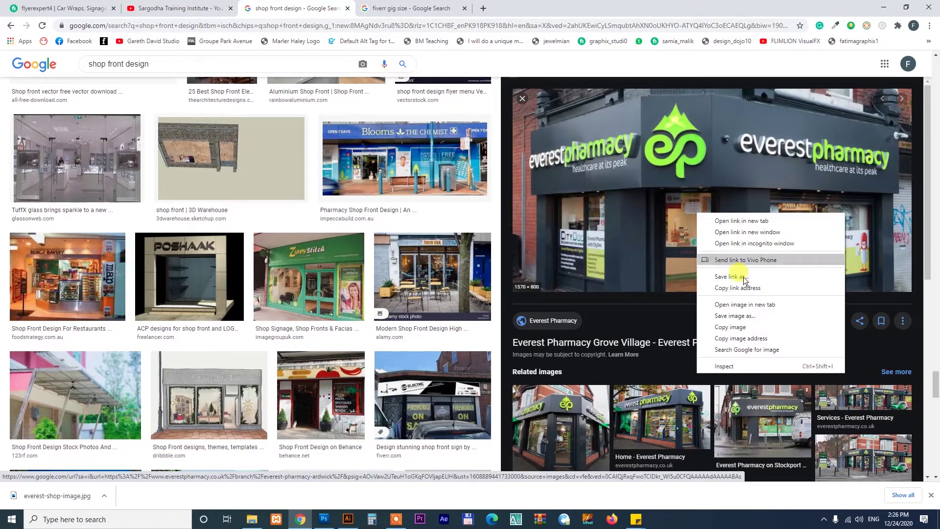
click(736, 315)
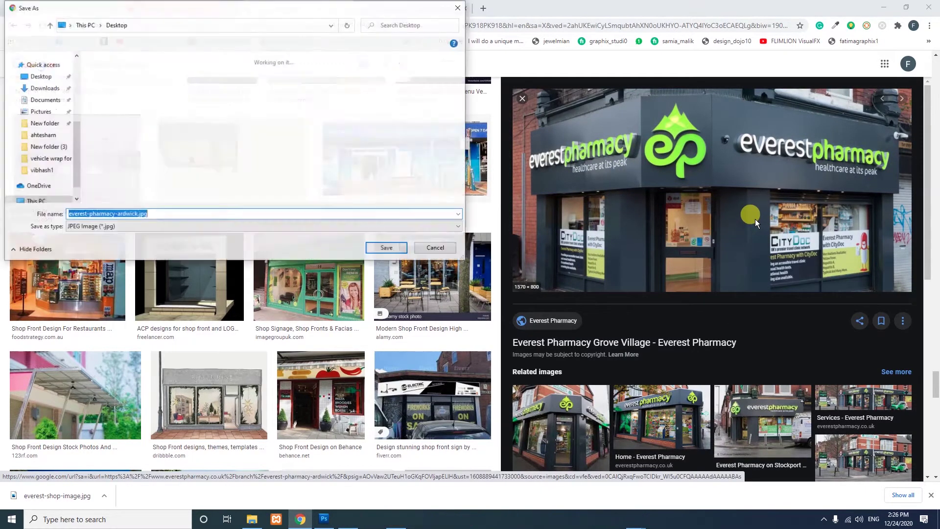
click(387, 247)
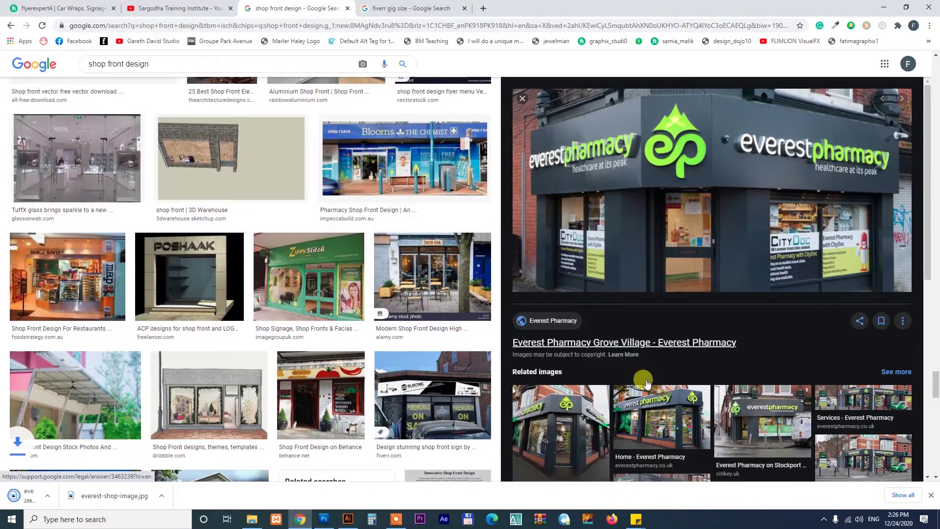
Step: Compare more Everest Pharmacy storefront photos in the related images, previewing the Twitter, Stockport Road and Branches results
click(574, 414)
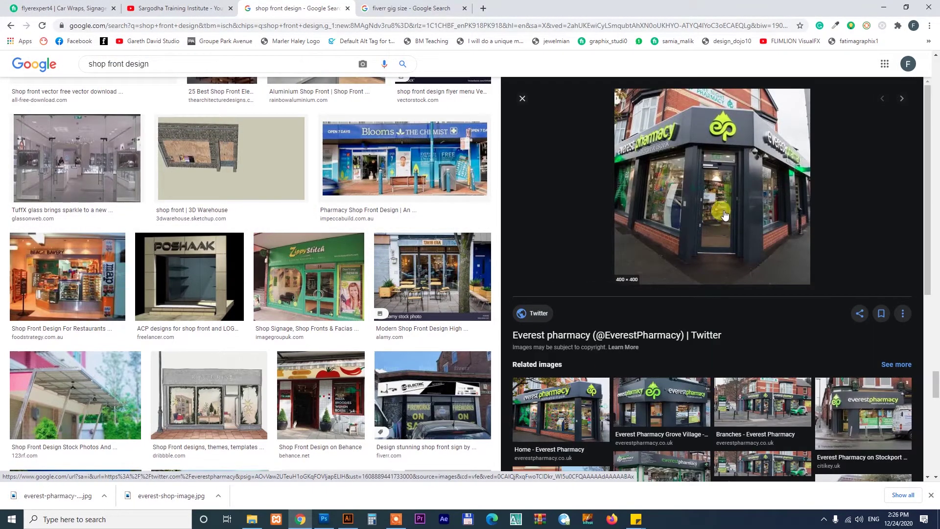
click(879, 427)
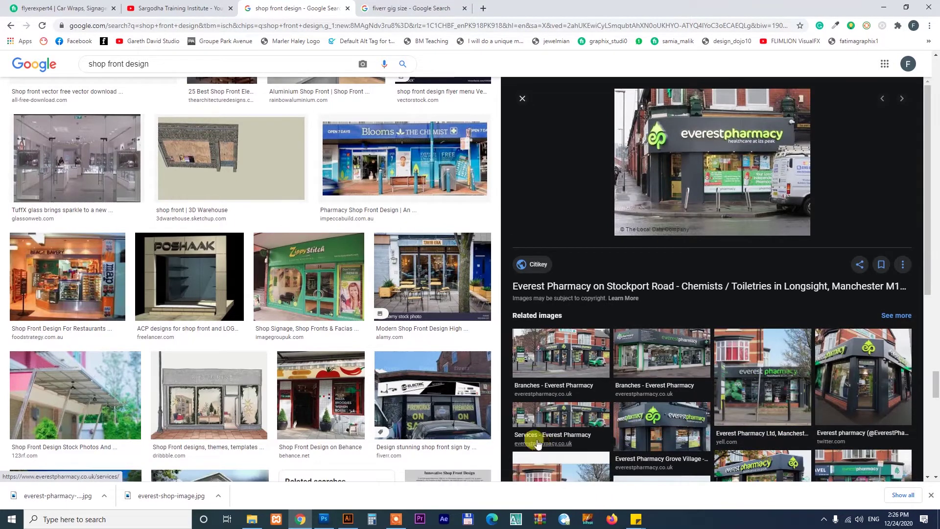
click(563, 357)
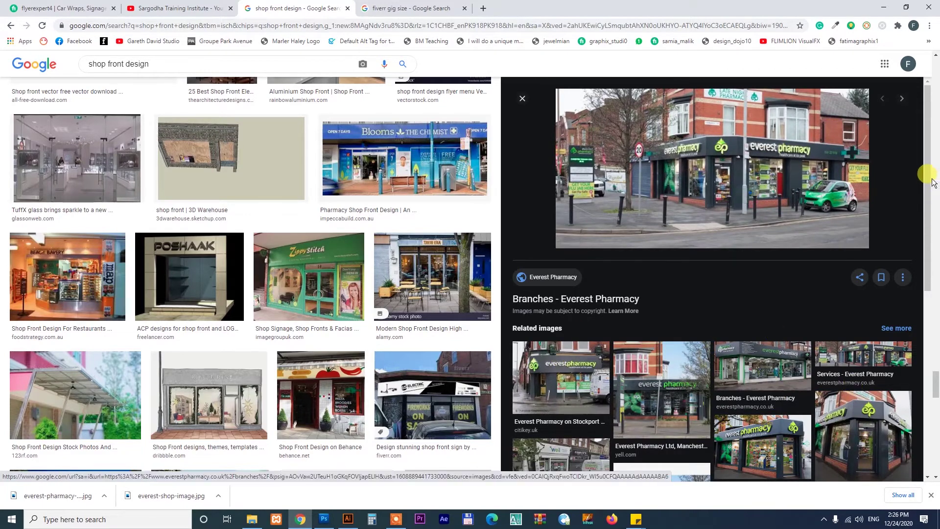
scroll(935, 294, down, 5)
Step: Reopen the Everest Pharmacy Grove Village photo and save another copy to the Desktop as everest-pharmacy-ardwick (1).jpg
click(551, 301)
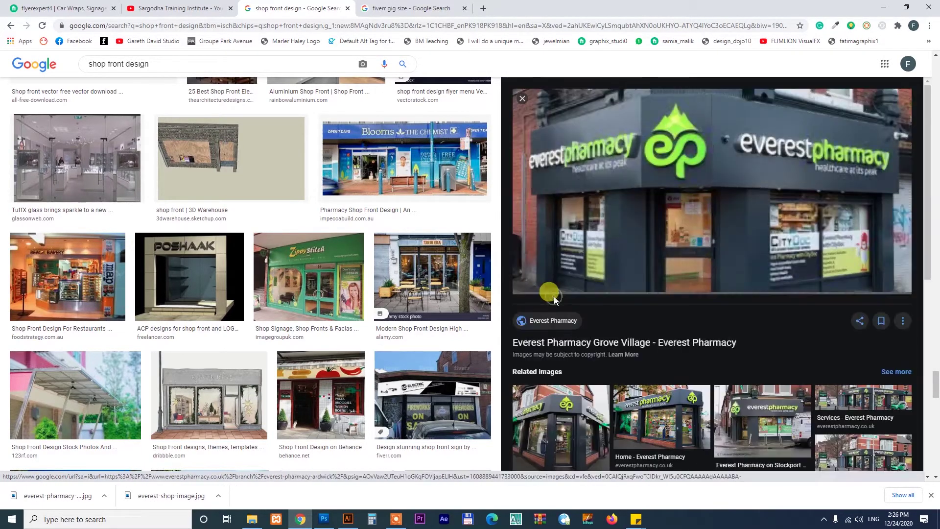
right_click(743, 185)
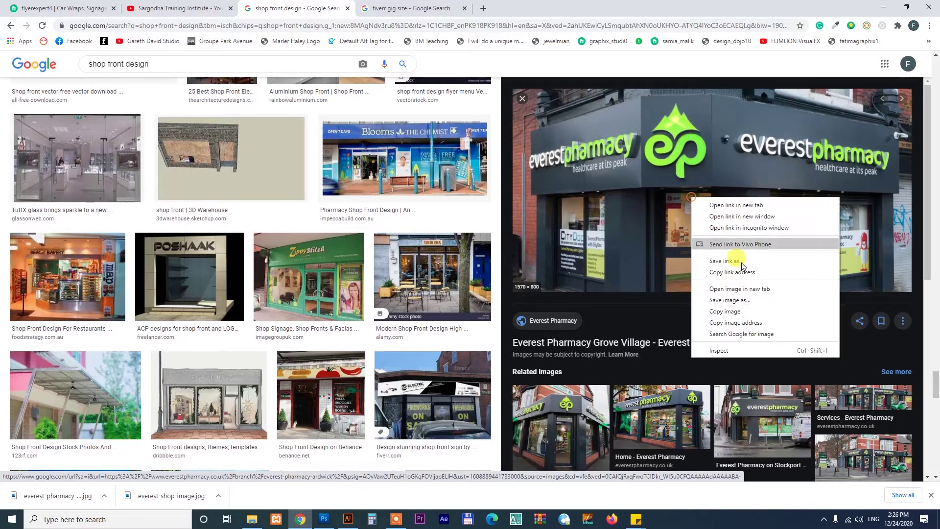
click(735, 301)
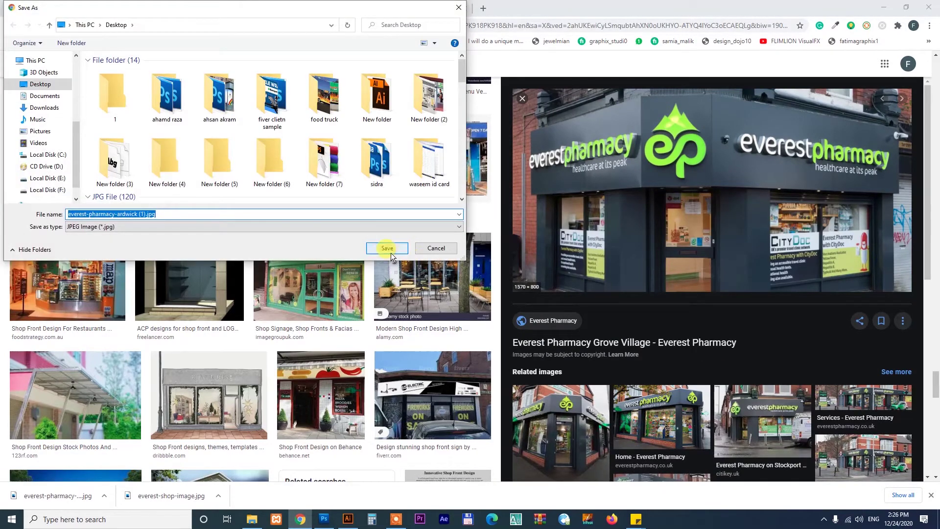
click(387, 249)
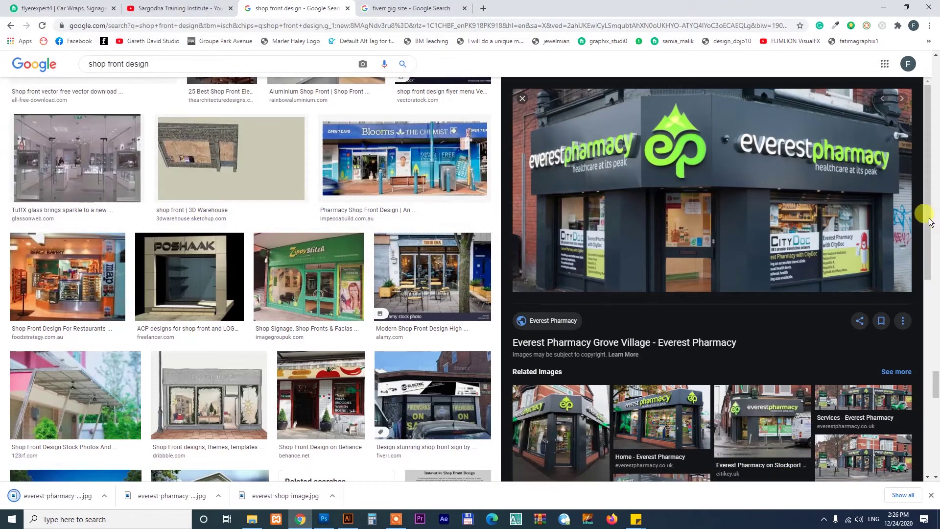
Step: Examine further related Everest Pharmacy photos, previewing both Yell Manchester storefronts and the Stockport Road shop
drag(930, 221, 925, 369)
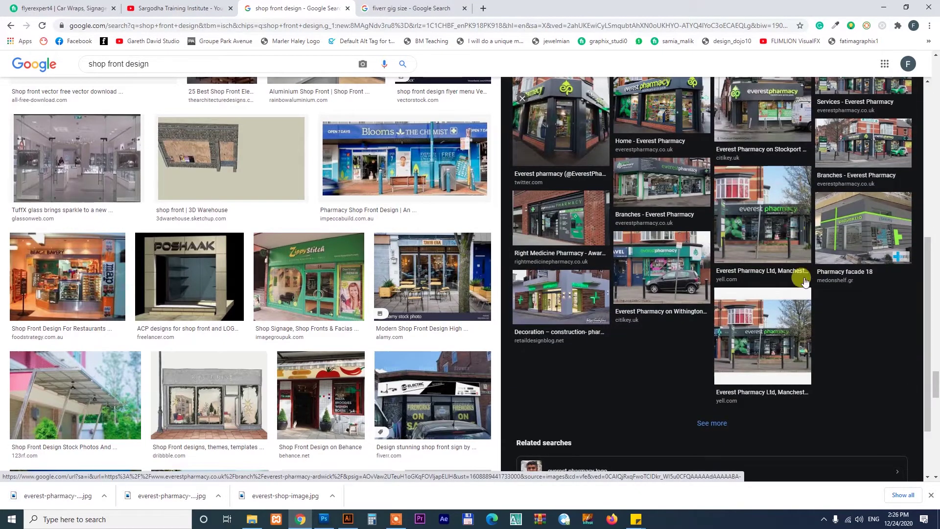
click(805, 282)
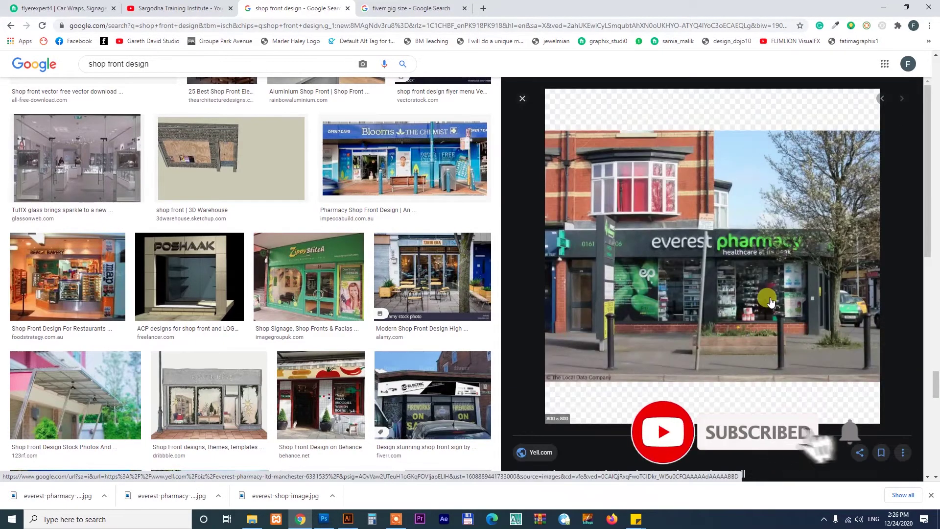
drag(925, 193, 935, 353)
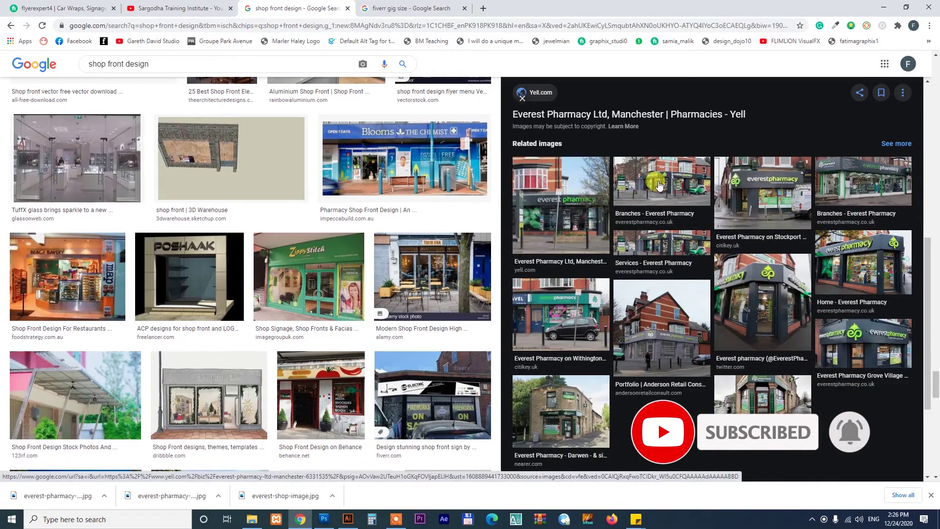
click(778, 195)
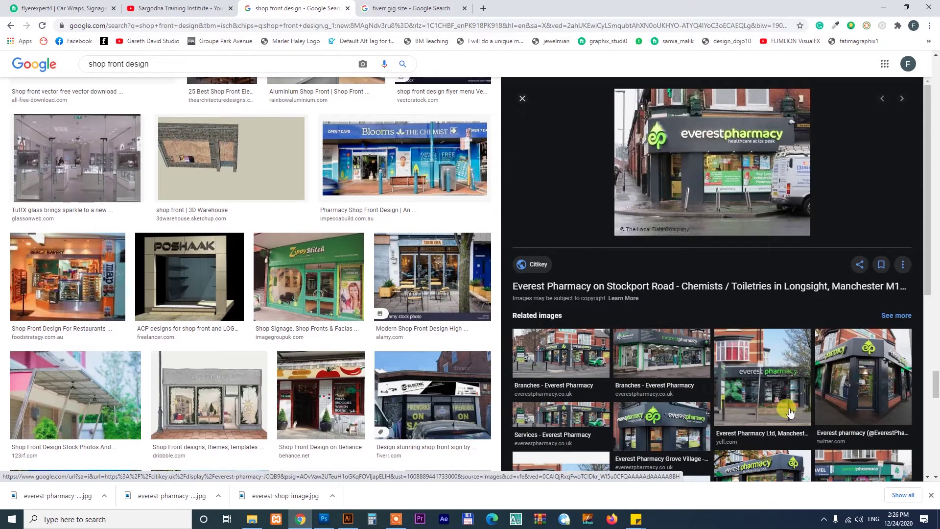
click(757, 393)
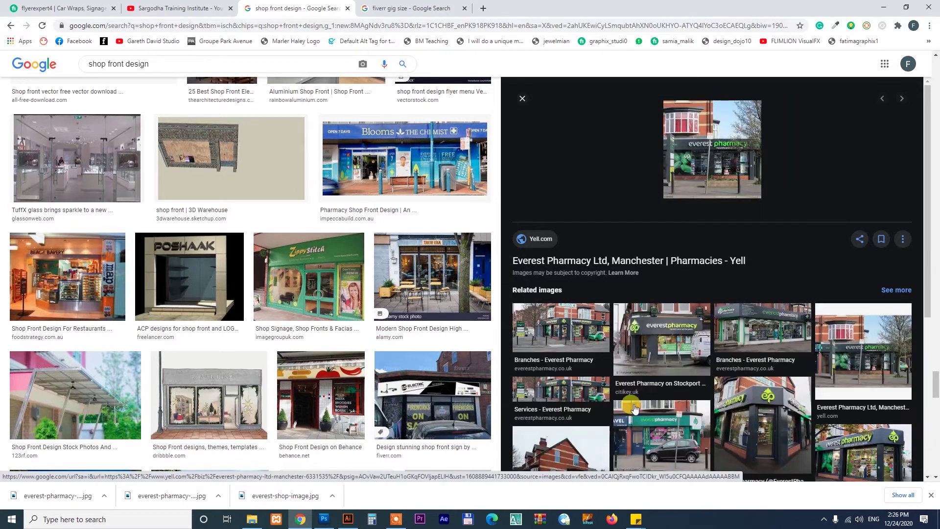
Step: Open the Branches - Everest Pharmacy corner shop photo and save it to the Desktop as everest-pharmacy-whalley-range-640x326.jpg
click(628, 359)
click(566, 370)
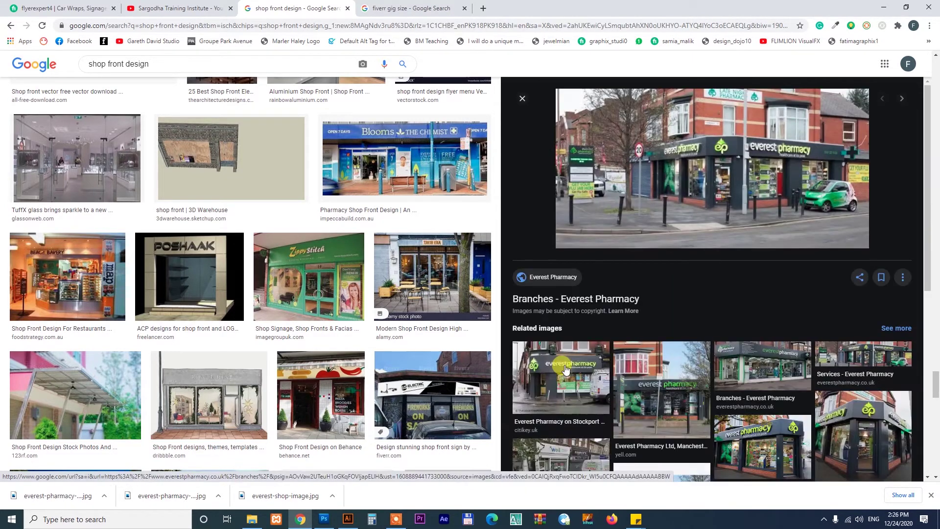
right_click(703, 163)
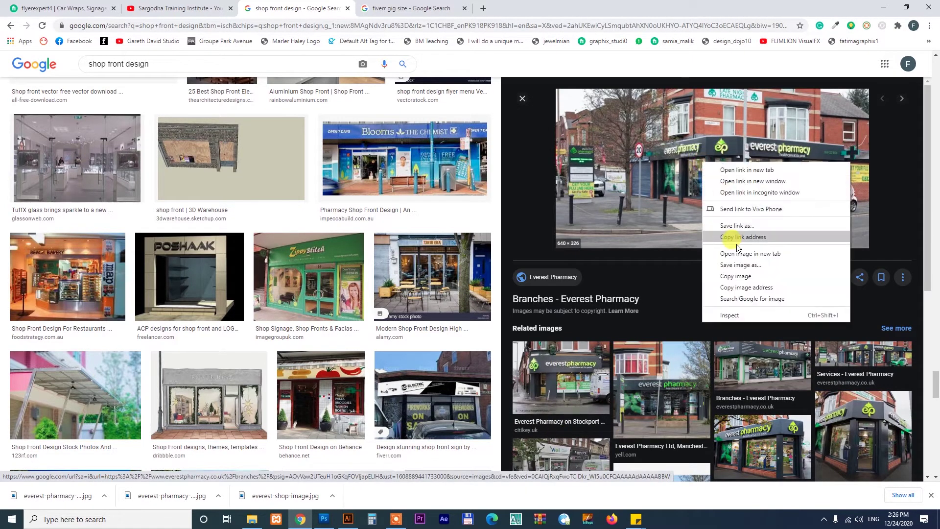
click(730, 263)
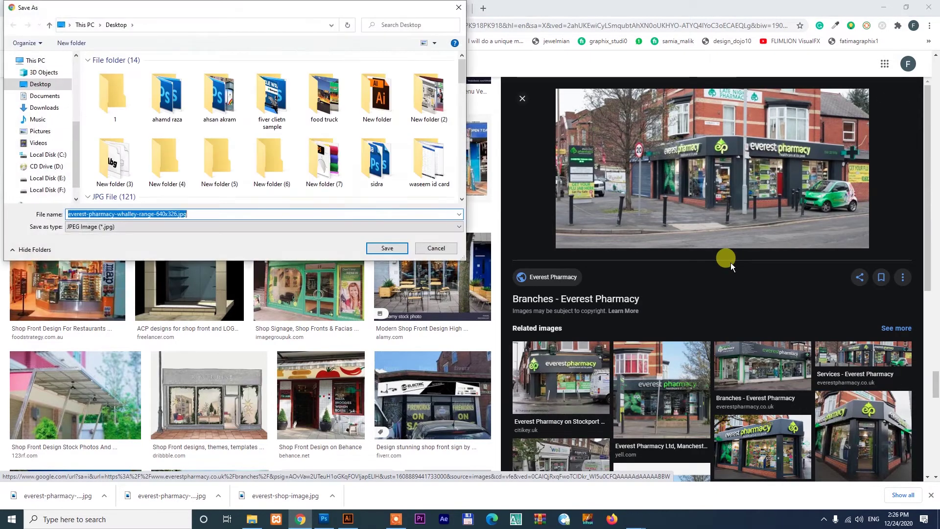
key(Return)
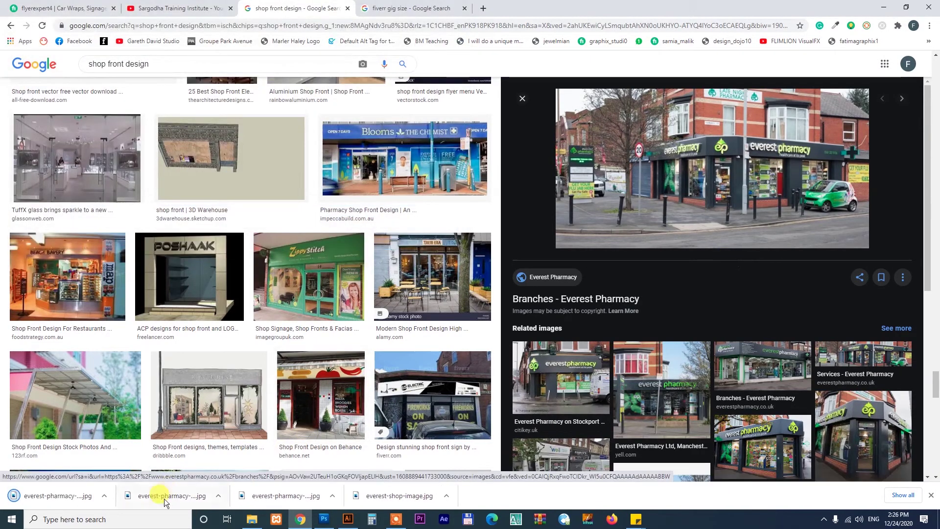
Step: Place everest-pharmacy-ardwick (1).jpg from its folder into the Photoshop document, scaled to about 56% and set directly below the dark band
click(220, 495)
click(239, 463)
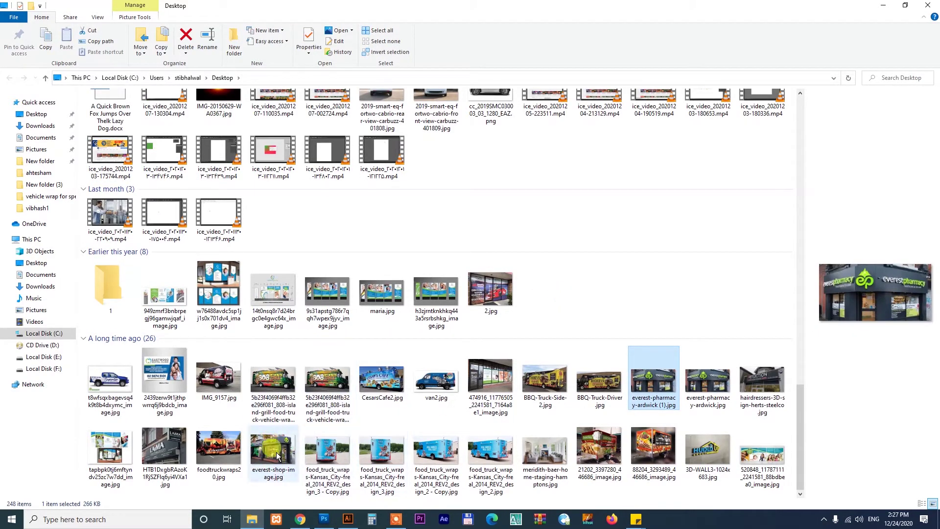
drag(657, 375, 327, 364)
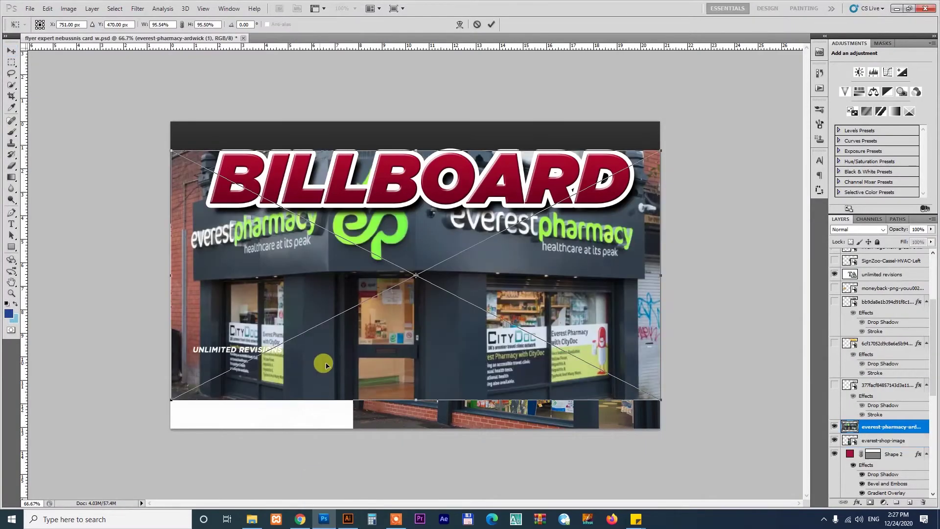
drag(662, 400, 422, 278)
drag(368, 233, 370, 307)
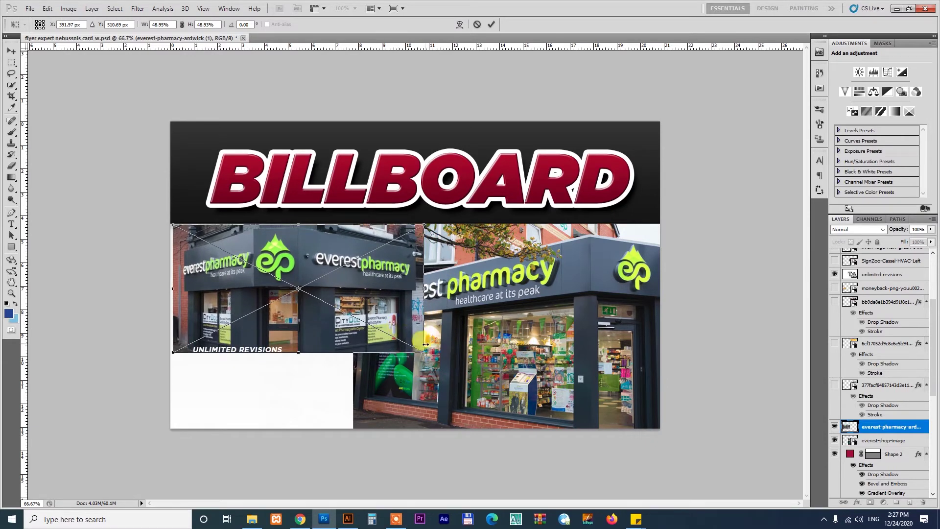
drag(437, 359, 457, 368)
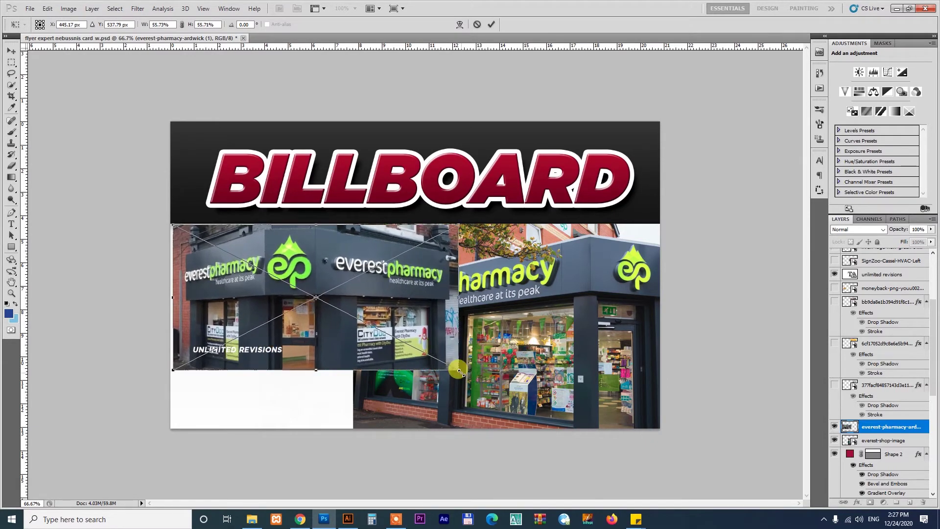
key(Return)
Step: Align the placed everest-pharmacy-ardwick photo with the canvas's left edge and rasterize its layer
drag(420, 328, 416, 328)
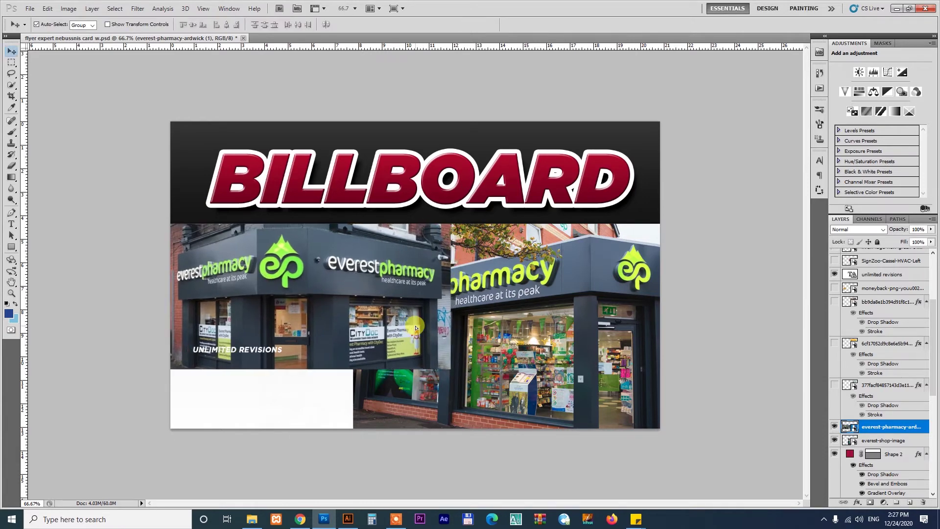
right_click(895, 430)
click(808, 273)
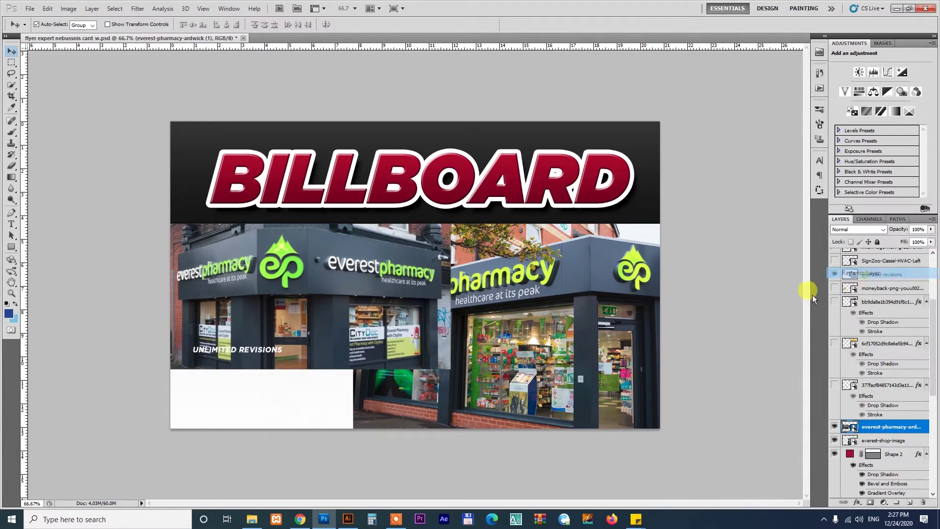
Step: Try to delete the part of the ardwick photo overlapping the larger storefront using a rectangular marquee, undo the deletion and deselect
key(m)
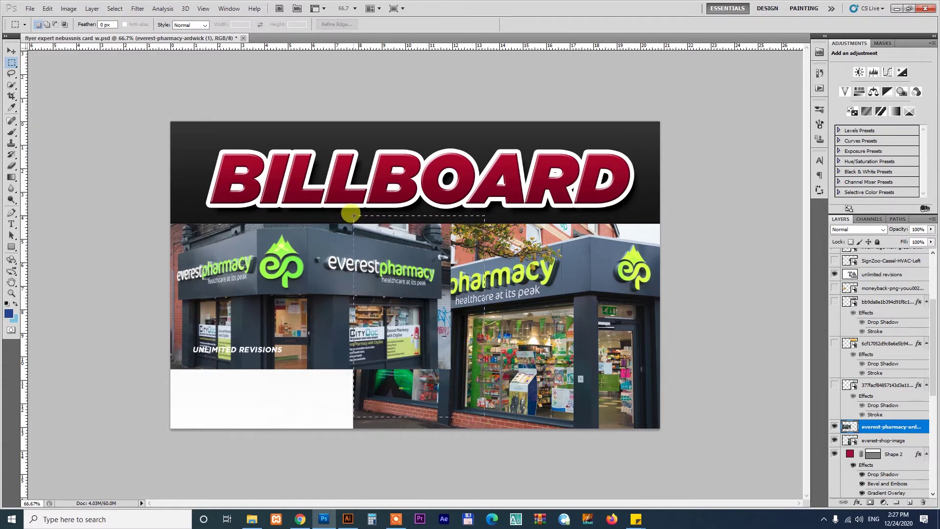
drag(354, 216, 484, 417)
key(Delete)
key(ctrl+d)
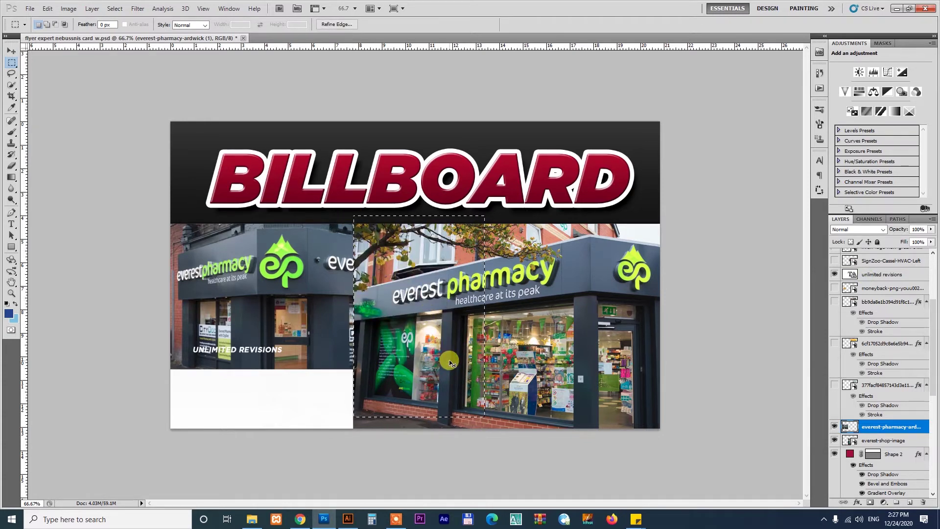
key(v)
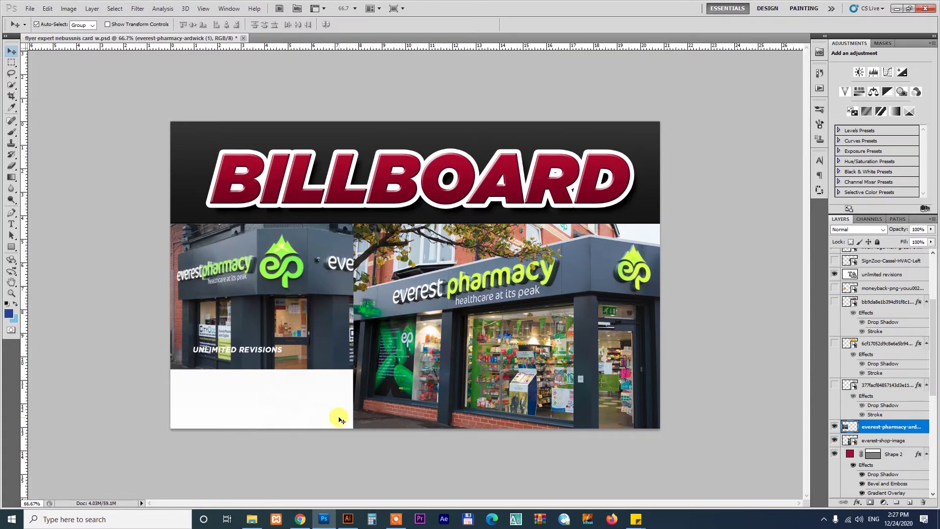
key(ctrl+shift+z)
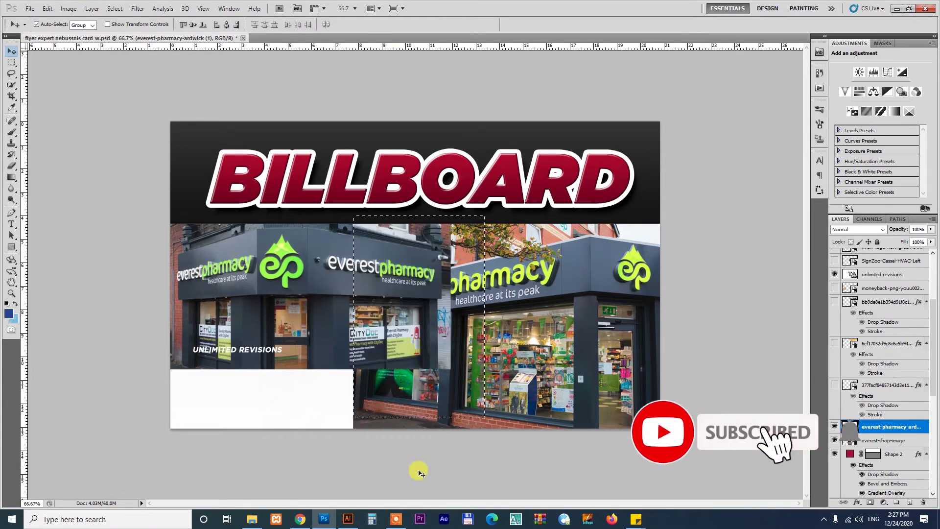
key(ctrl+d)
Step: Bring the everest-shop-image layer above the ardwick photo, and shift the ardwick photo left so its logo sits centred in the visible area
click(500, 389)
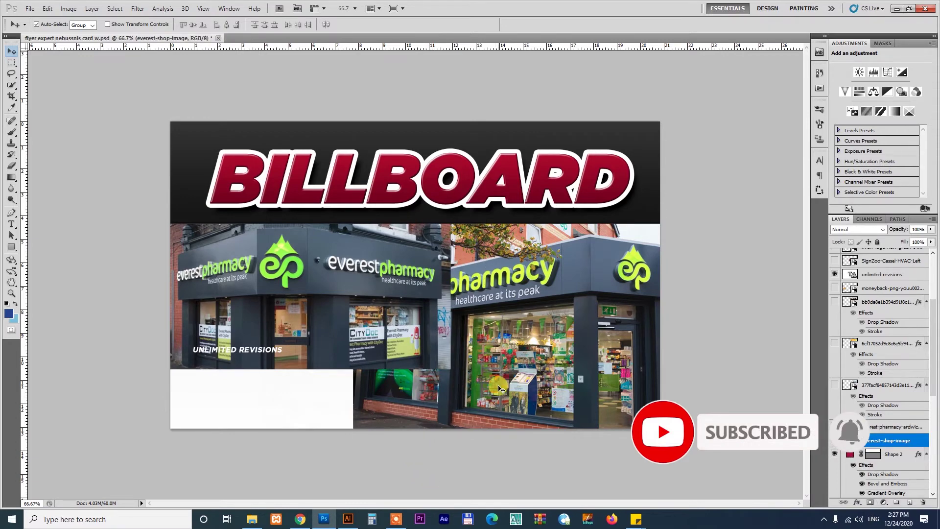
key(ctrl+shift+bracketright)
click(250, 260)
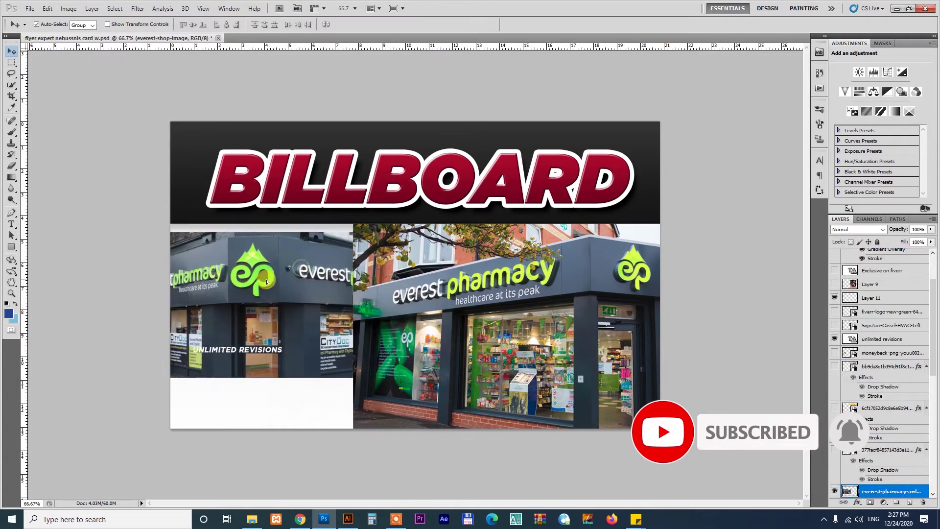
drag(300, 268, 266, 272)
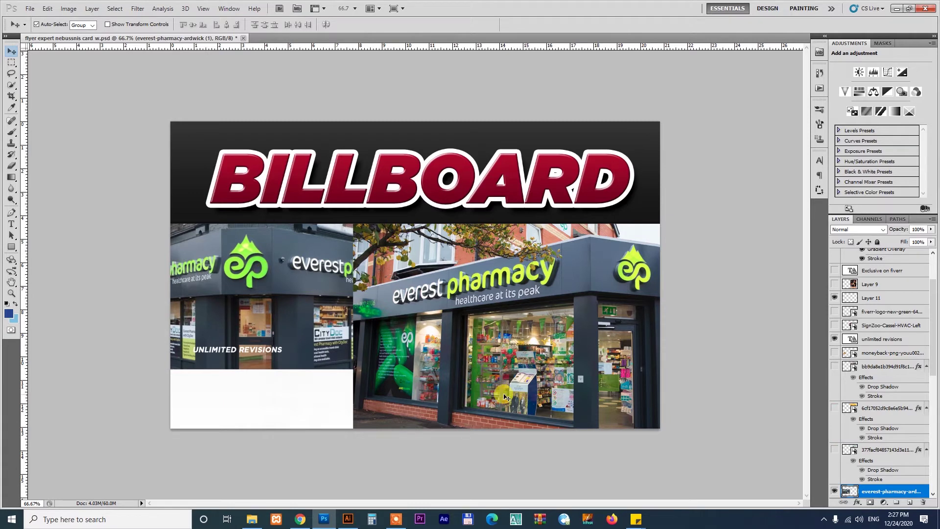
Step: Scale the ardwick photo down to about 70%, set it directly below the dark band, and extend it slightly past the canvas's left edge
key(ctrl+t)
drag(413, 370, 370, 342)
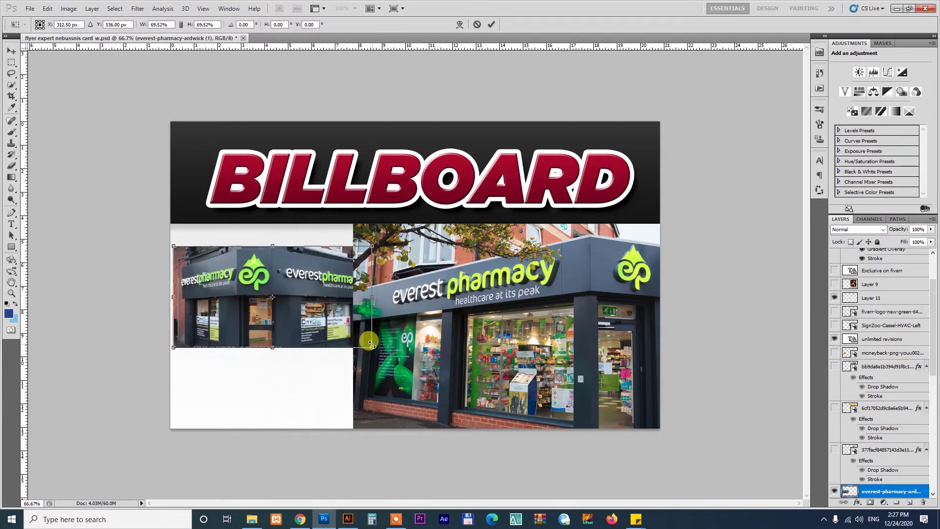
drag(298, 310, 301, 288)
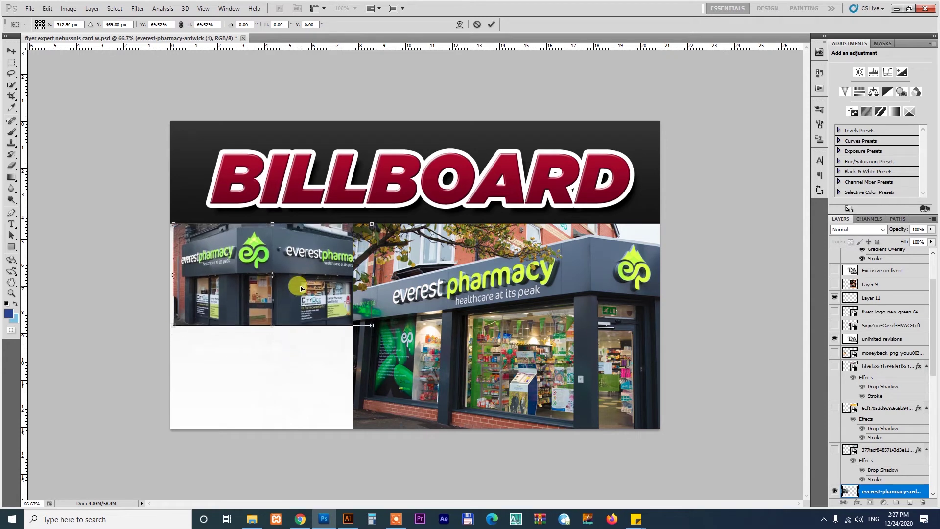
drag(174, 324, 166, 329)
key(Return)
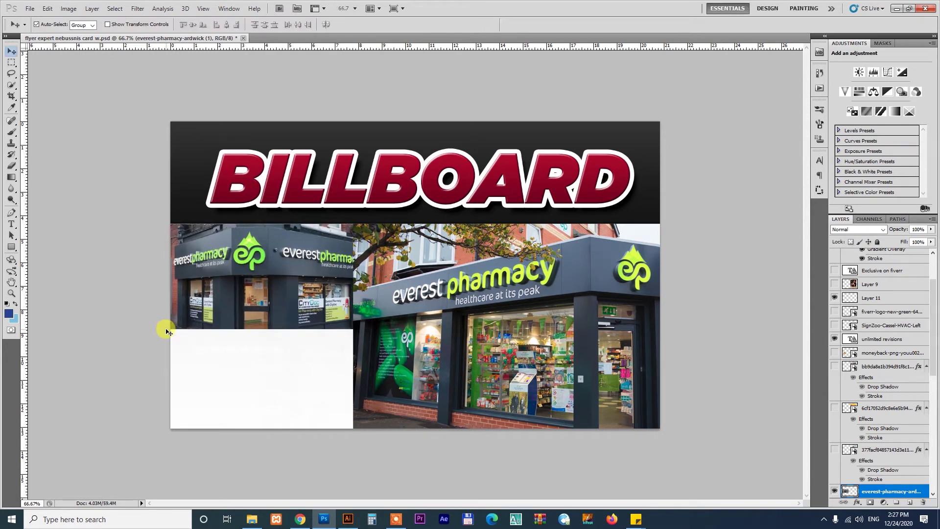
Step: Locate the downloaded everest-pharmacy-whalley-range-640x326.jpg in its folder and place it into the Photoshop document
click(302, 520)
click(251, 519)
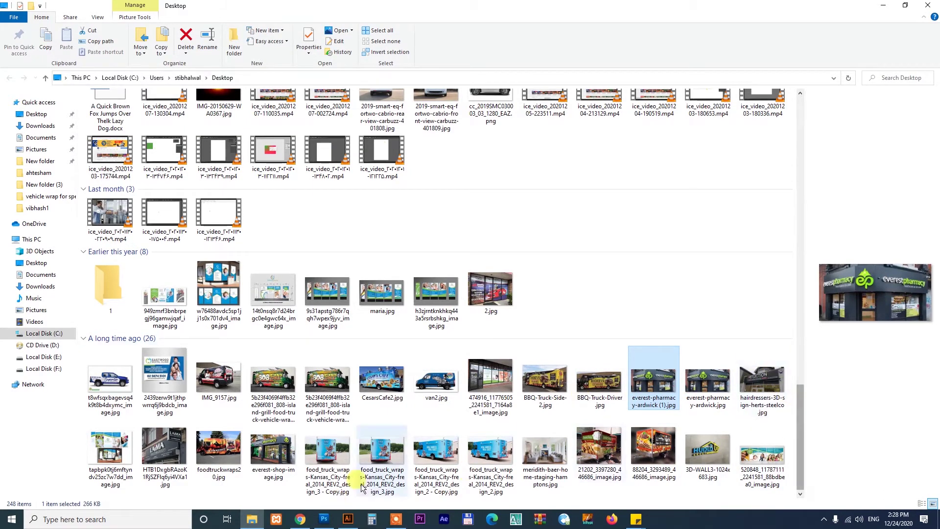
click(300, 519)
click(101, 496)
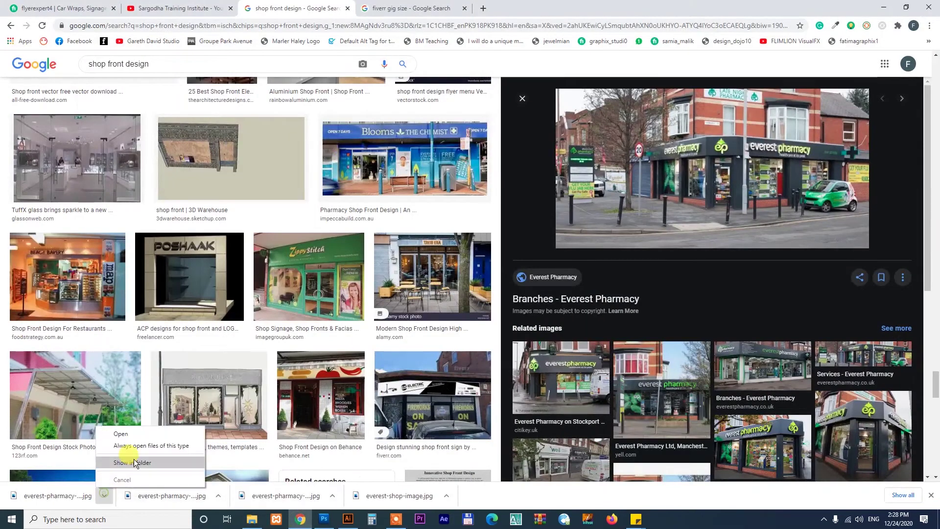
click(127, 461)
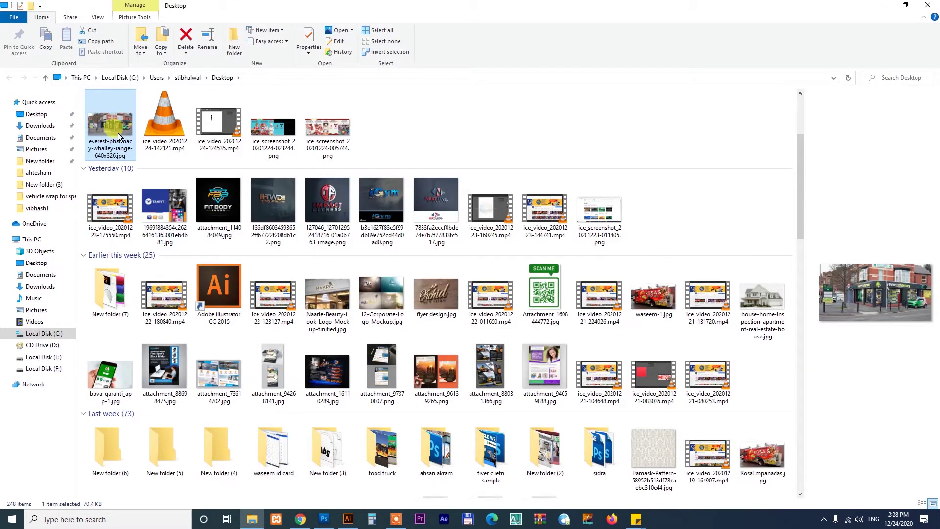
drag(118, 137, 262, 392)
Step: Position the whalley-range photo in the empty area below the ardwick photo and scale it to about 112%
drag(470, 255, 312, 367)
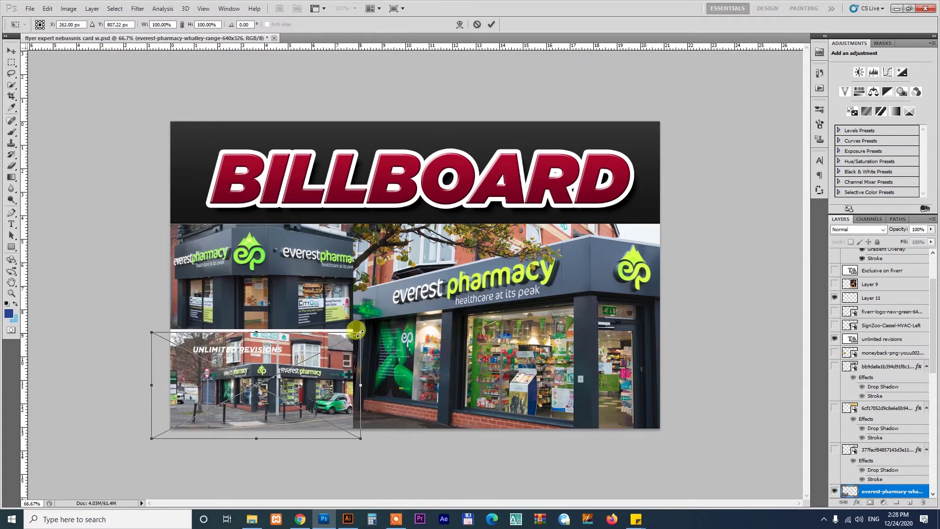
drag(361, 330, 327, 375)
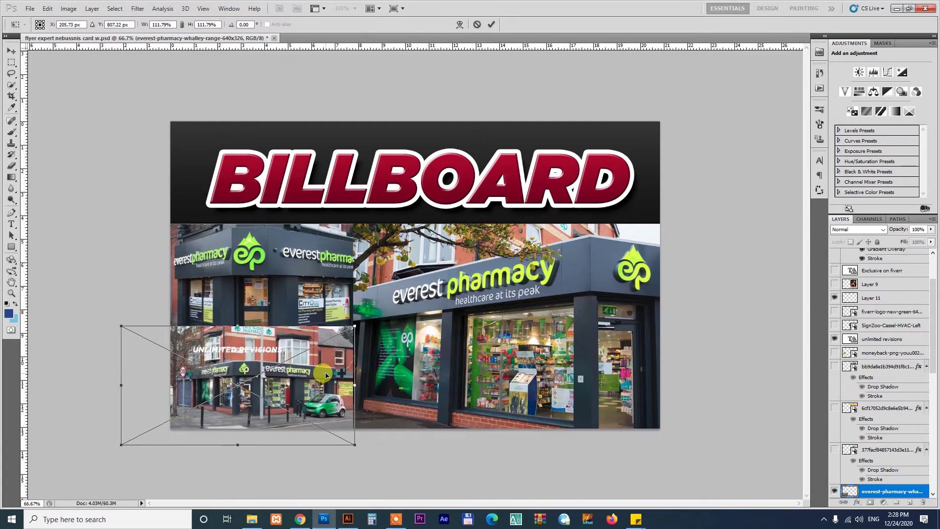
key(Return)
Step: Enlarge the whalley-range photo to about 128% around its centre and move its layer below the ardwick photo
scroll(350, 371, up, 5)
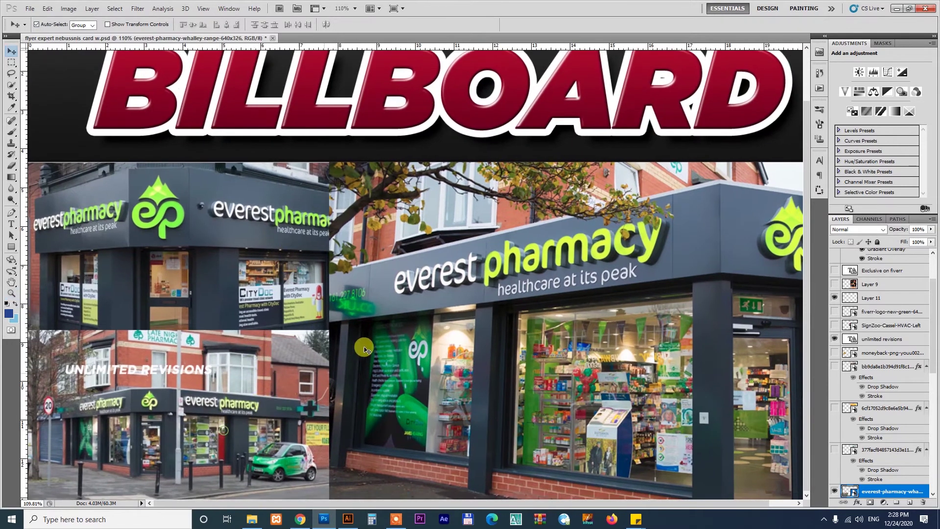
key(ctrl+t)
drag(329, 330, 357, 310)
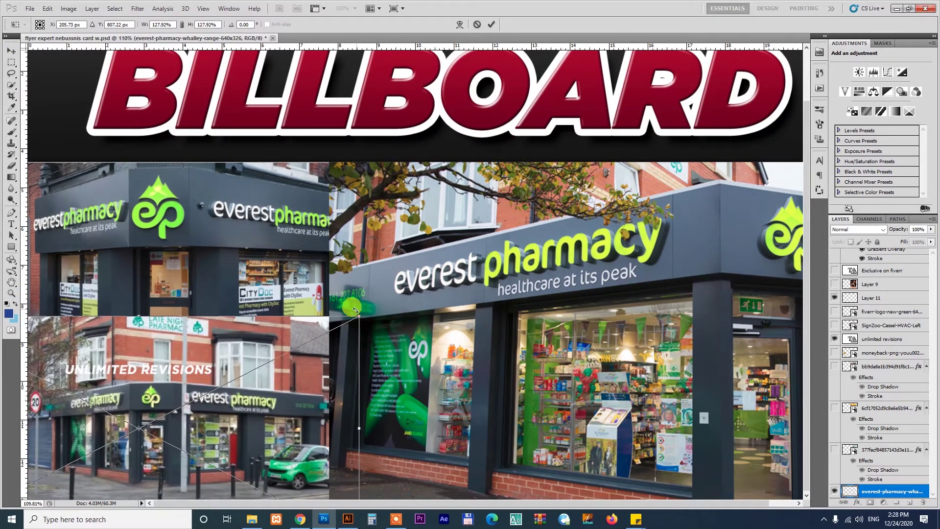
key(Return)
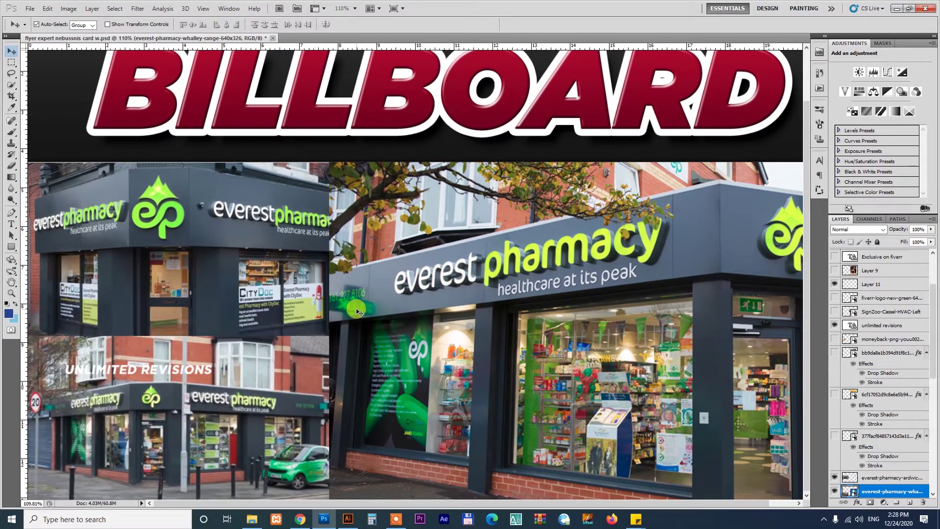
scroll(357, 311, down, 4)
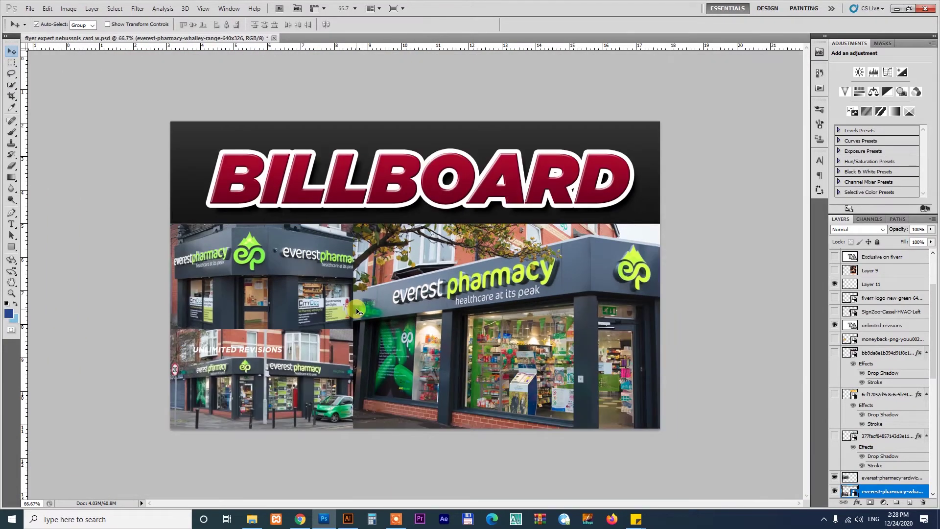
scroll(357, 311, up, 4)
scroll(357, 311, down, 4)
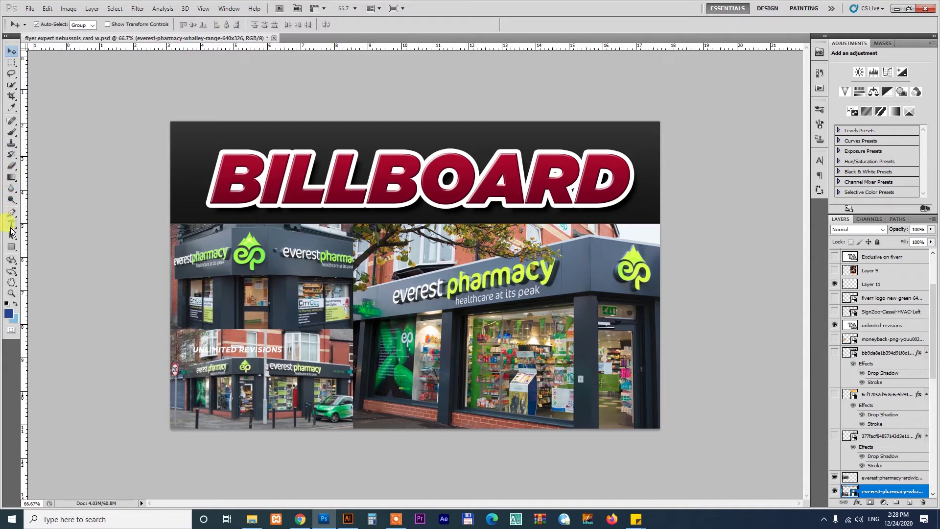
Step: Draw a narrow black vertical rectangle along the large storefront's left edge, from the dark band past the canvas bottom, and bring it to the front
drag(11, 249, 30, 246)
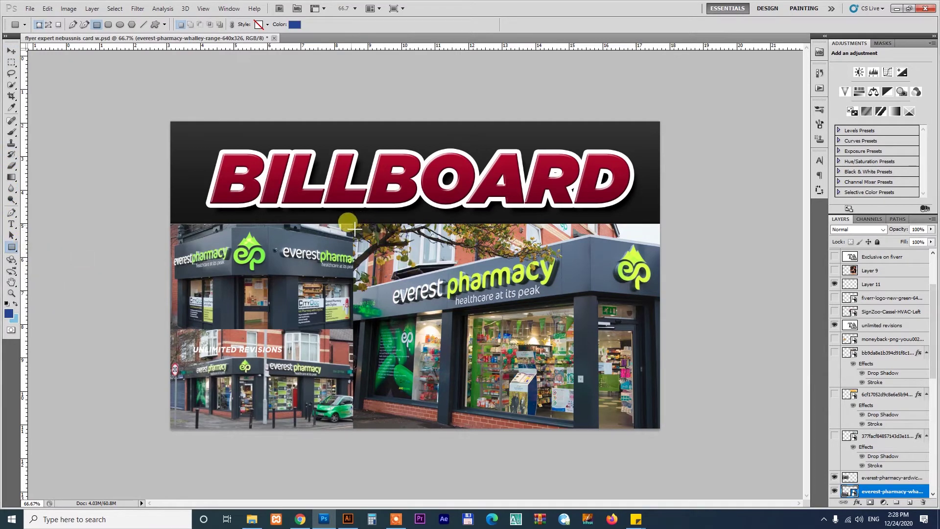
drag(356, 227, 359, 437)
key(v)
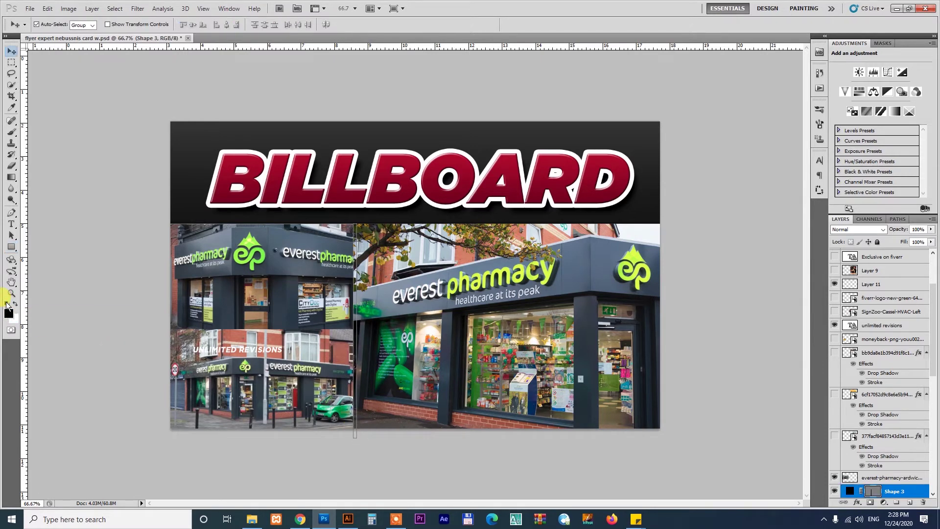
key(ctrl+shift+bracketright)
click(413, 467)
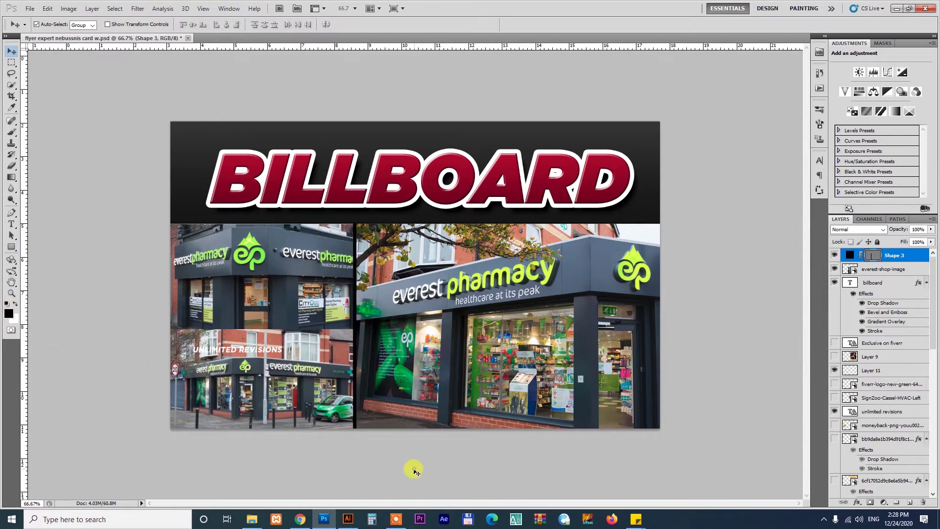
Step: Duplicate the black bar and rotate the copy to horizontal, placing it between the ardwick and whalley-range photos
drag(355, 301, 264, 301)
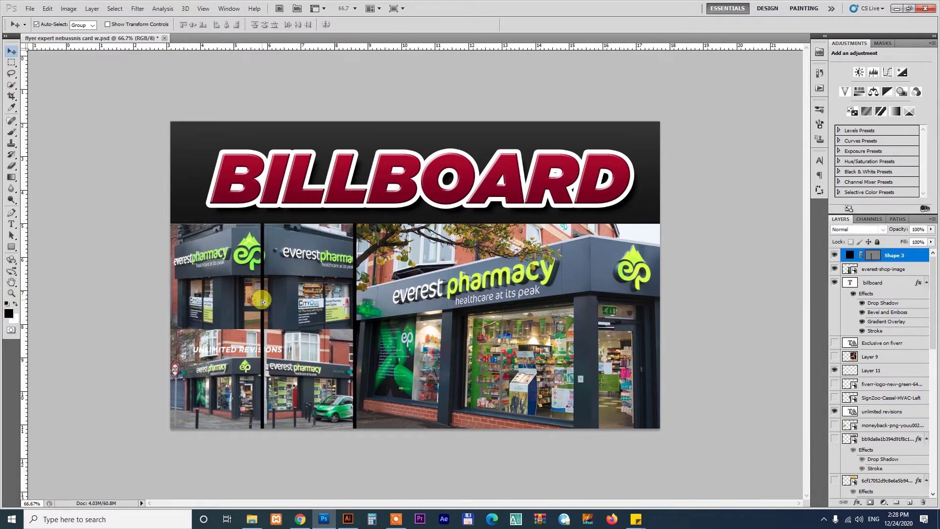
key(ctrl+t)
drag(315, 265, 310, 374)
key(Return)
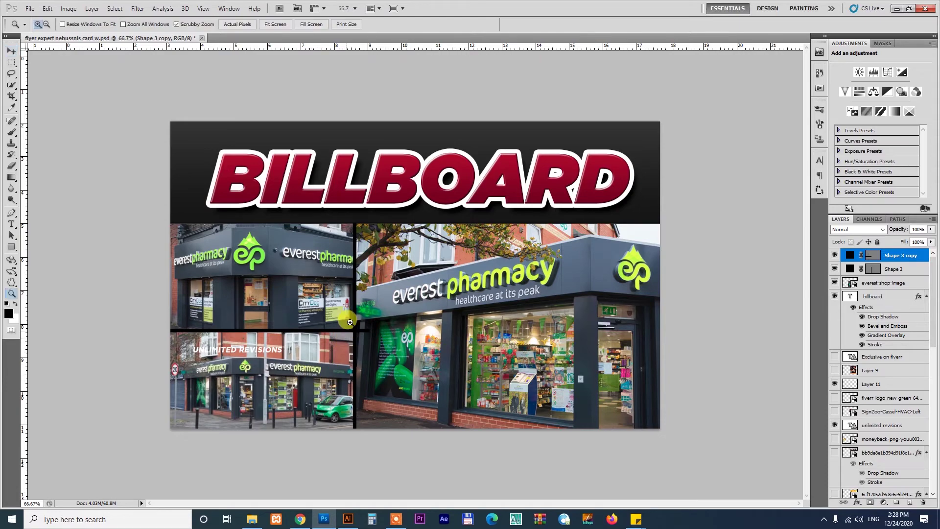
Step: Shift the horizontal black bar left so its end meets the vertical bar without crossing into the large storefront photo
scroll(369, 331, up, 5)
drag(400, 388, 333, 388)
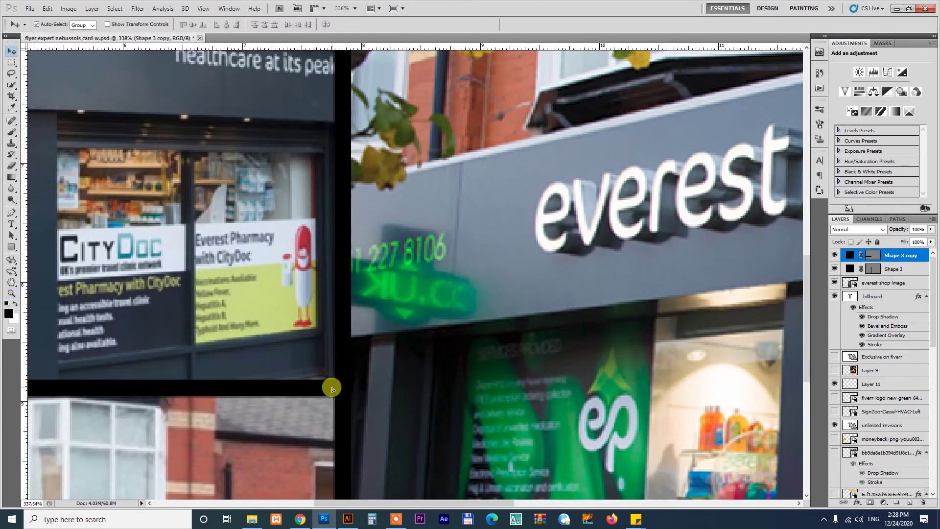
scroll(341, 390, down, 5)
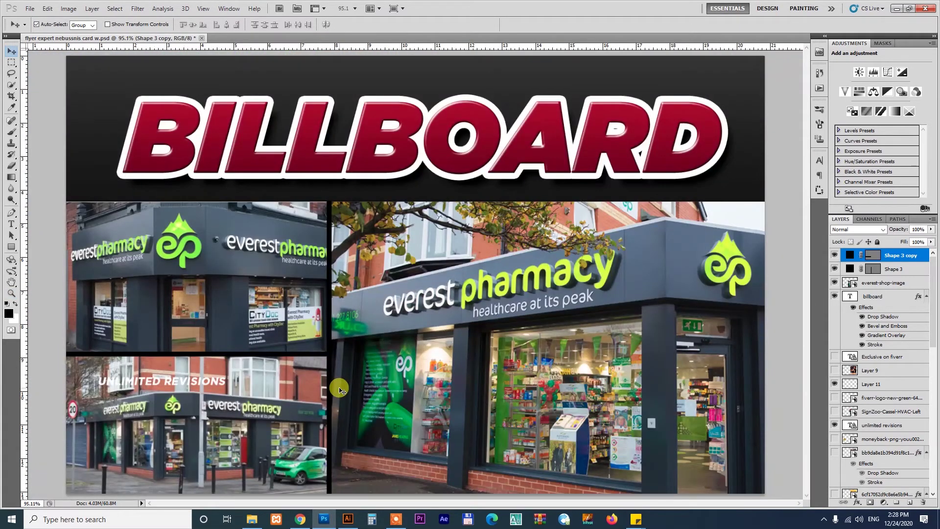
scroll(342, 390, down, 2)
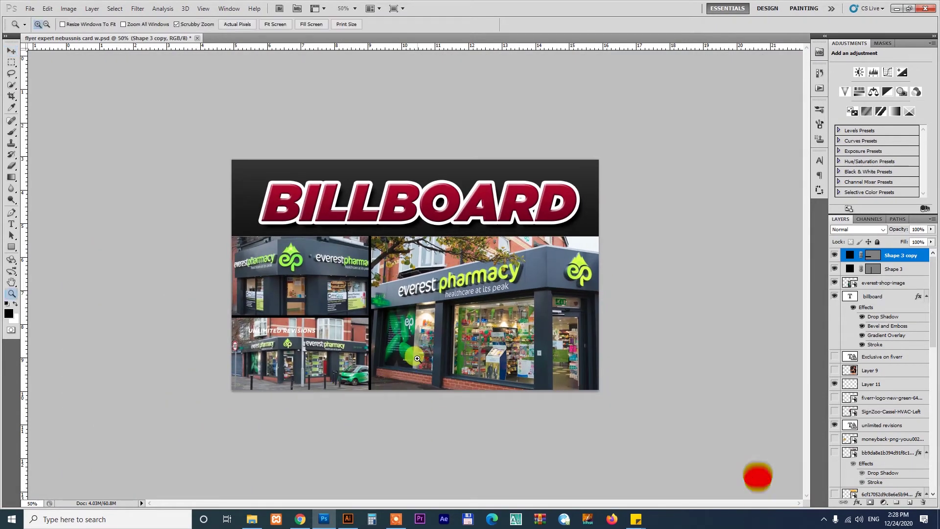
Step: Nudge the BILLBOARD title up and left to centre it within the dark band
scroll(343, 389, up, 1)
click(483, 197)
drag(483, 197, 478, 192)
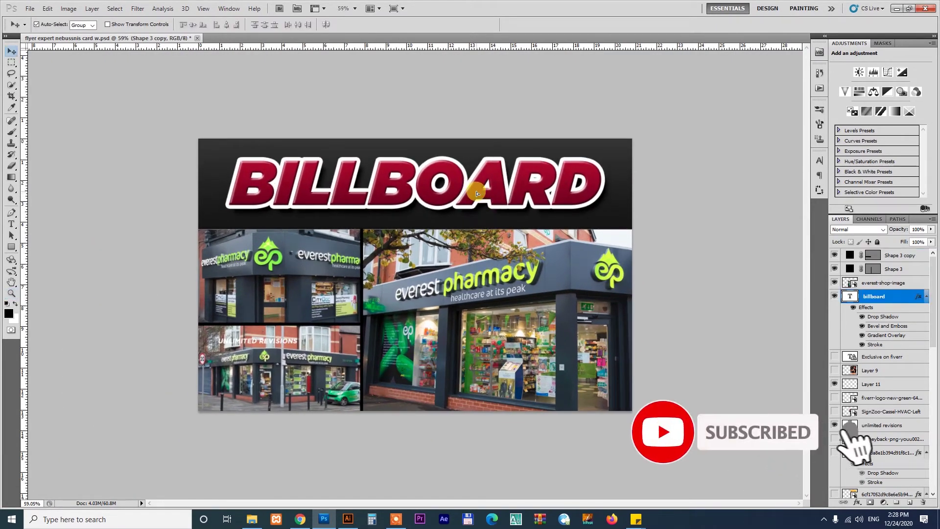
Step: Recolour the band behind the title with the grey-blue sampled from the large storefront's fascia and clear the band's layer style
click(617, 208)
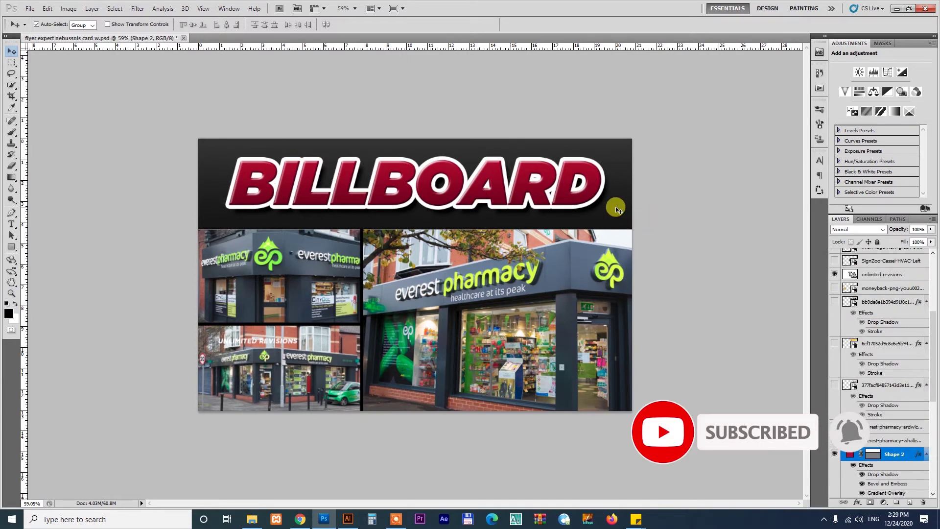
key(i)
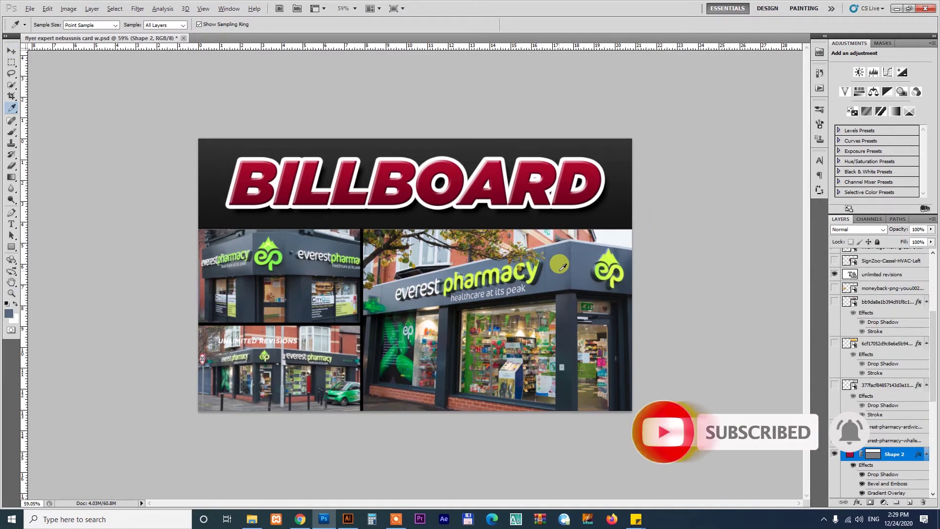
right_click(897, 458)
click(863, 411)
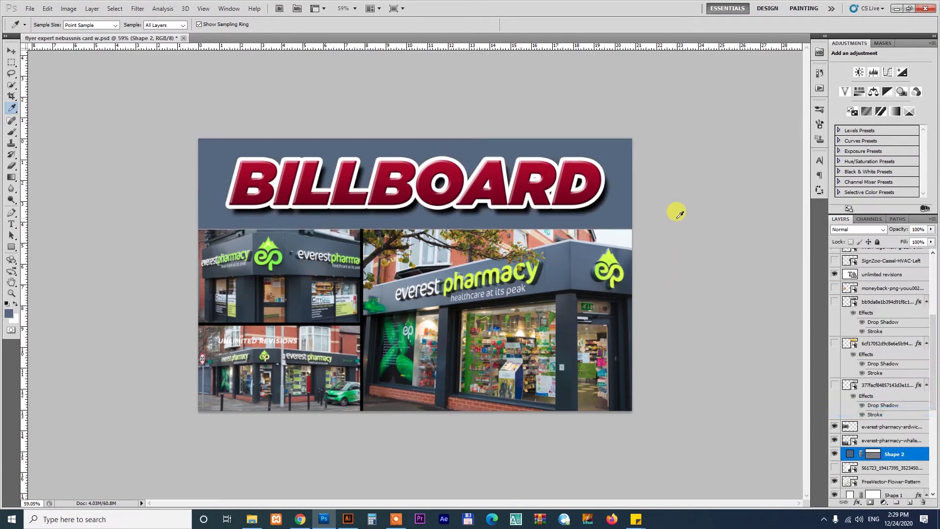
key(v)
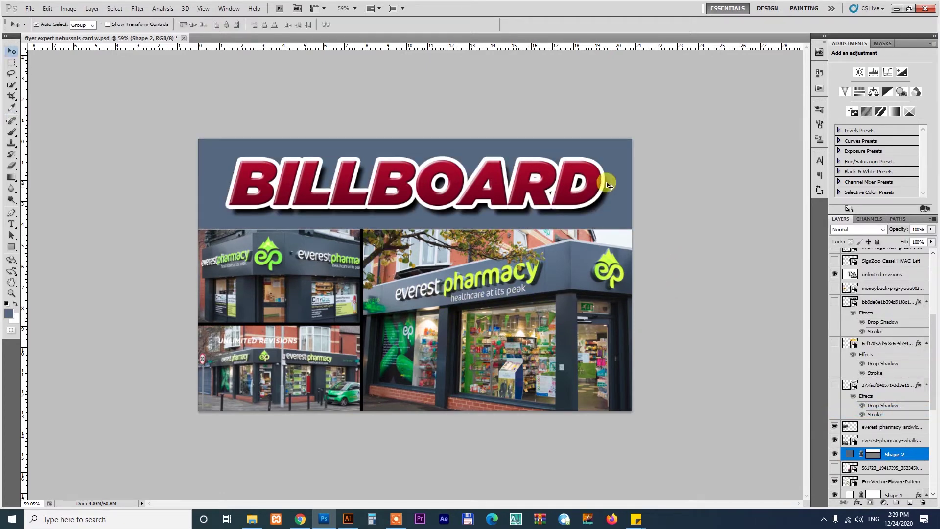
Step: Switch to Chrome and search Google Images for "black mockup background" in place of the fiverr gig size search
click(300, 519)
click(384, 9)
click(407, 25)
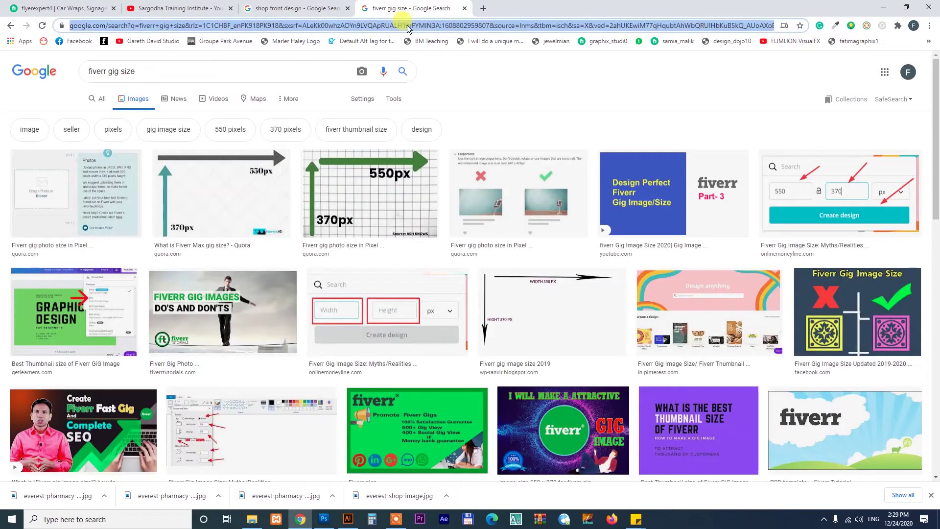
text(black mo)
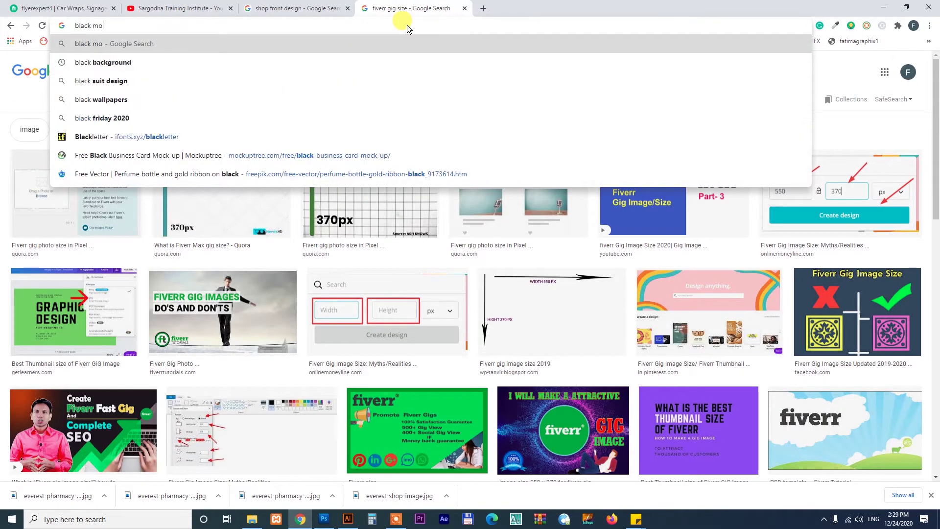
text(ckup backogund)
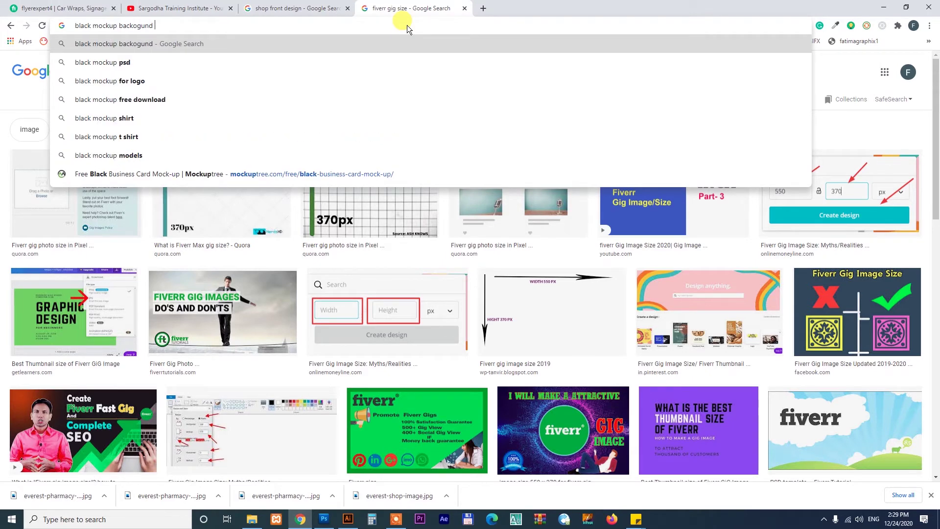
key(Return)
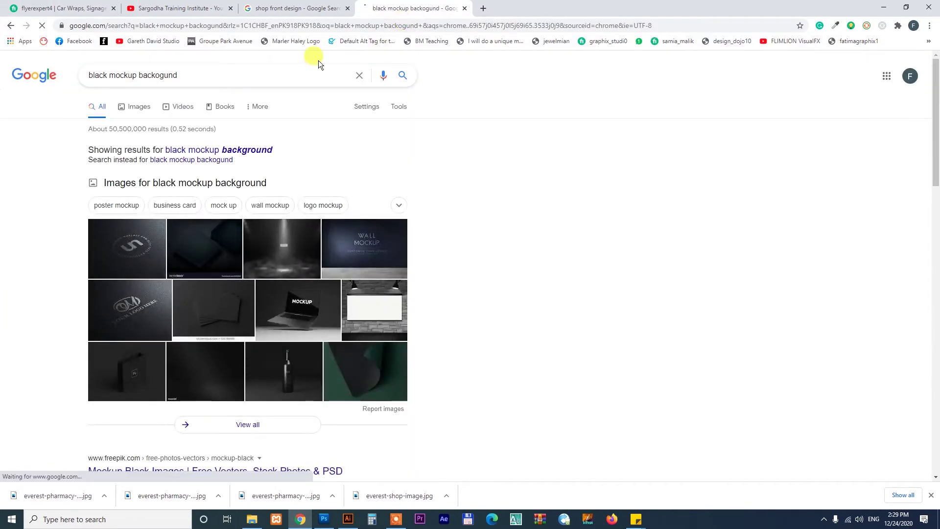
click(132, 107)
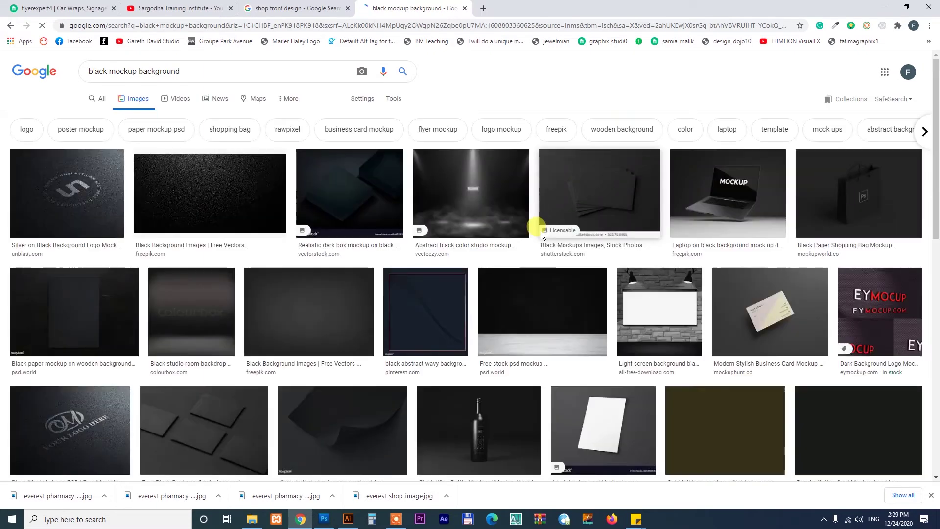
Step: Find the black perforated steel mesh image among the search results and save it to the Desktop as a JPEG
scroll(921, 275, down, 6)
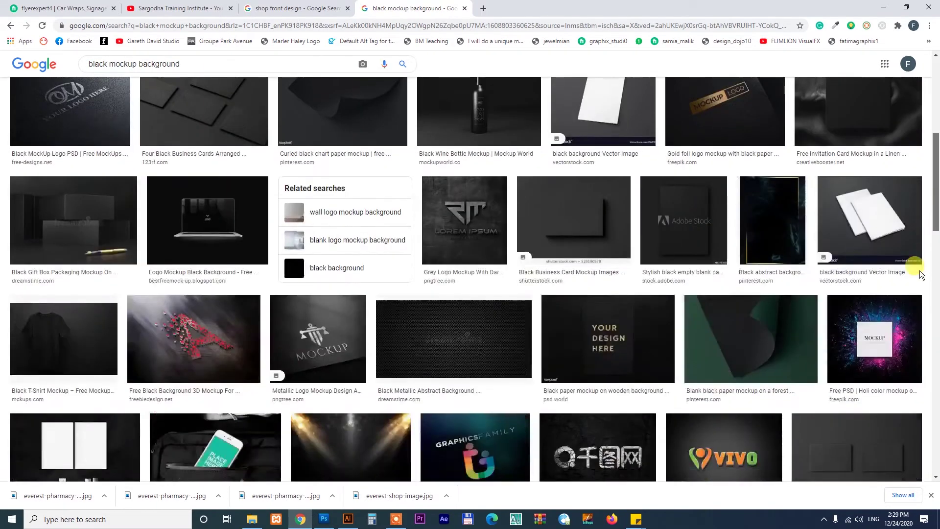
scroll(921, 275, down, 4)
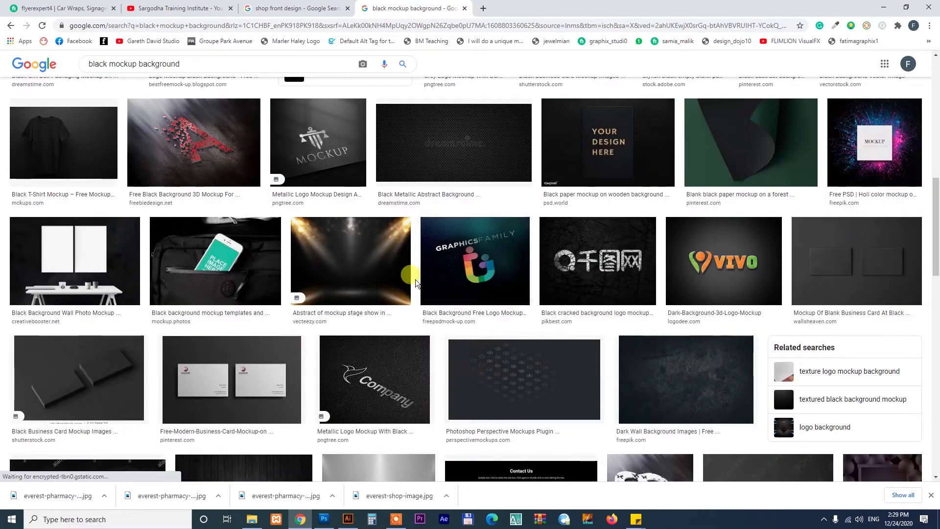
click(448, 145)
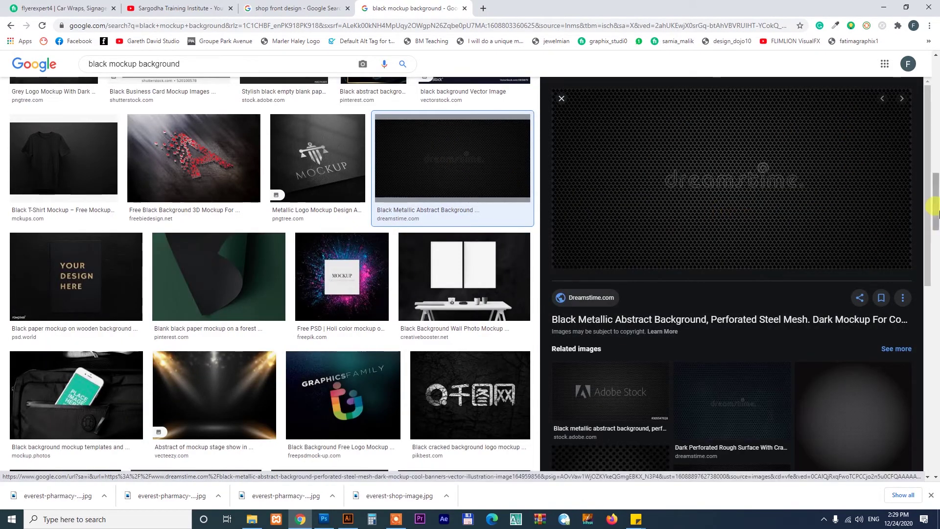
scroll(937, 222, down, 3)
scroll(933, 216, down, 3)
mouse_move(929, 196)
mouse_down()
mouse_move(930, 328)
mouse_move(930, 189)
mouse_up()
right_click(709, 164)
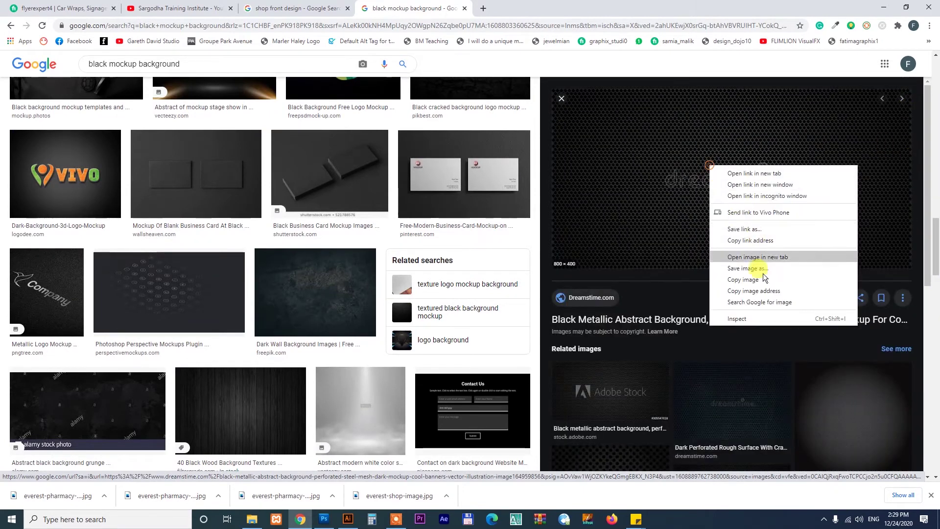
click(755, 272)
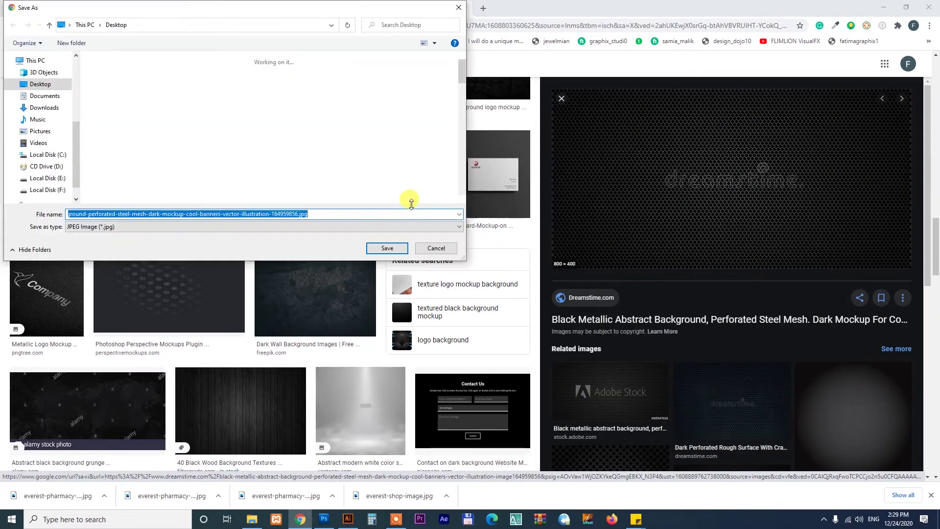
click(385, 248)
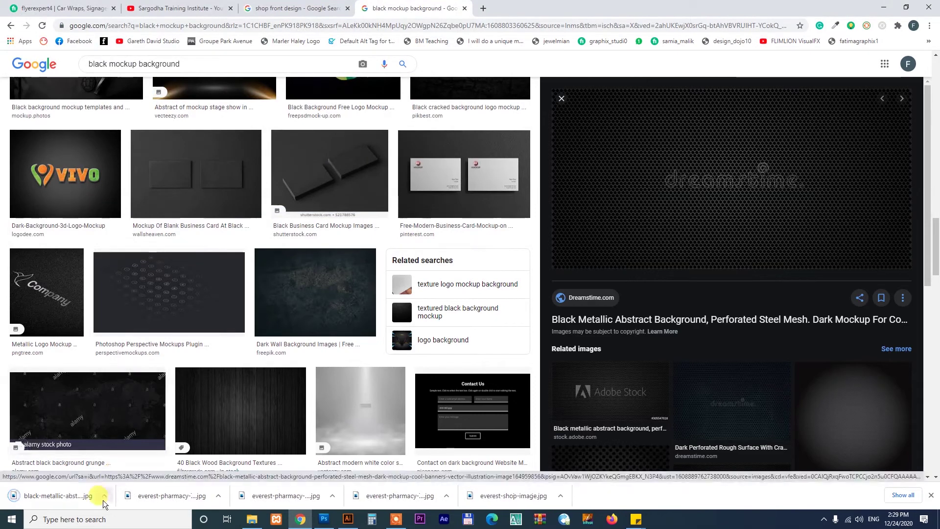
Step: Locate the saved mesh image in its folder and place it in the Photoshop document, enlarged to about 927% over the title band
click(104, 497)
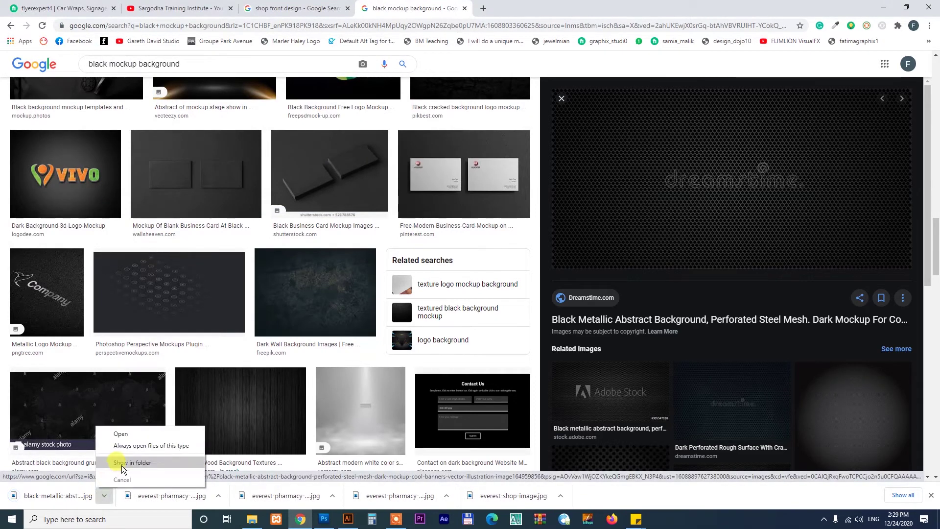
click(122, 465)
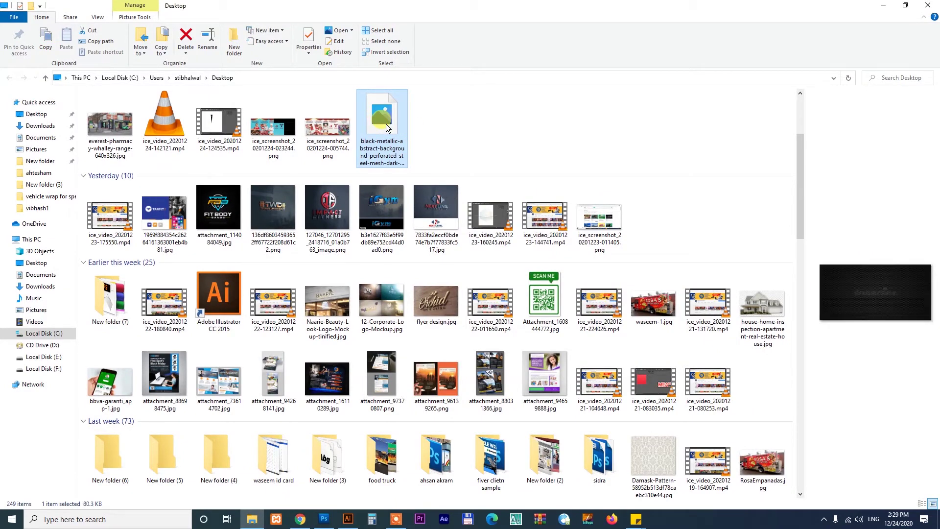
drag(110, 136, 434, 271)
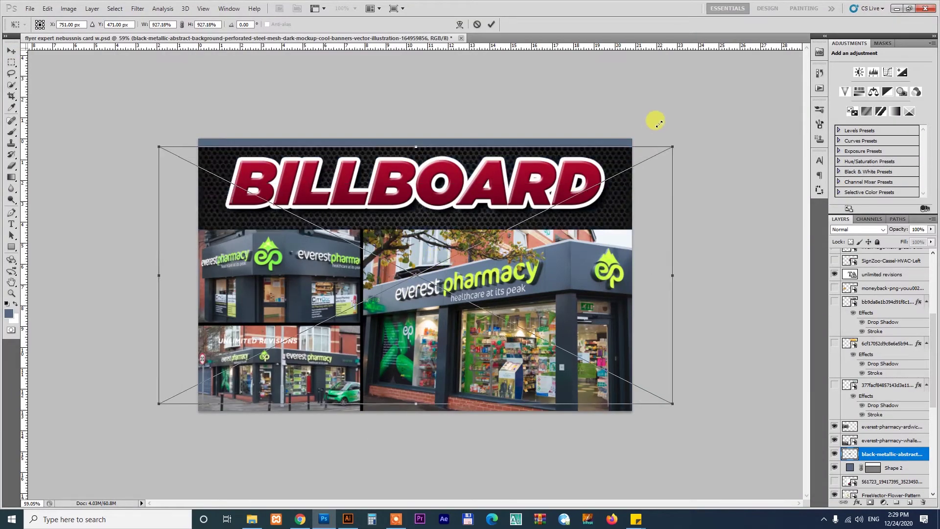
key(Return)
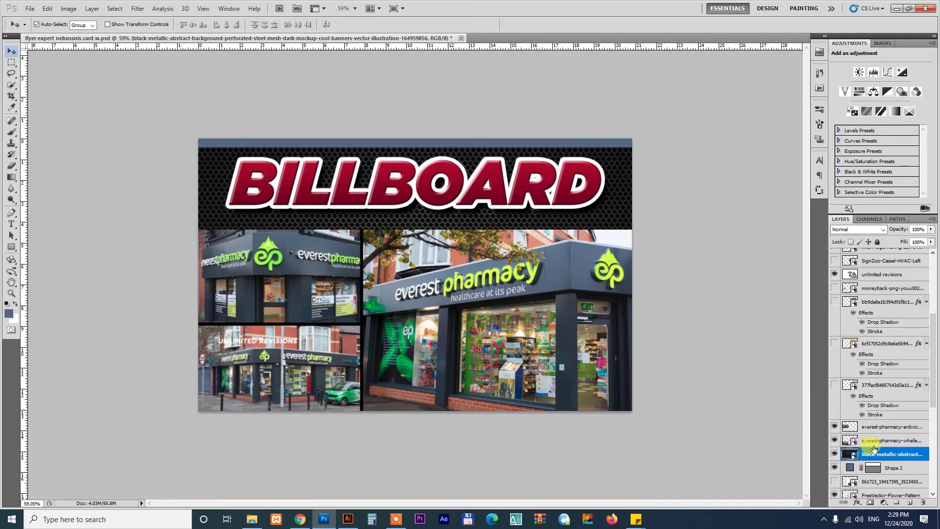
Step: Clip the mesh texture to the Shape 2 band and shift it up to cover the blue strip along the band's upper edge
alt+click(904, 461)
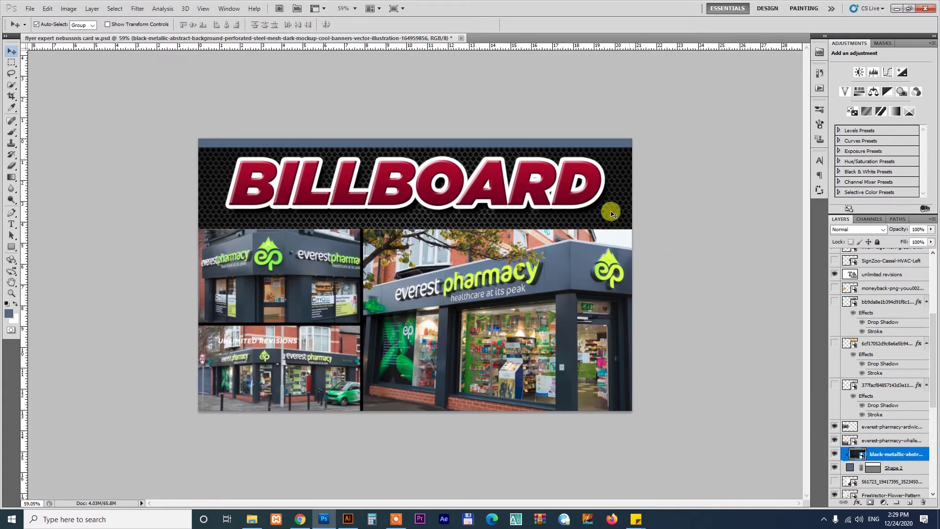
drag(620, 205, 621, 196)
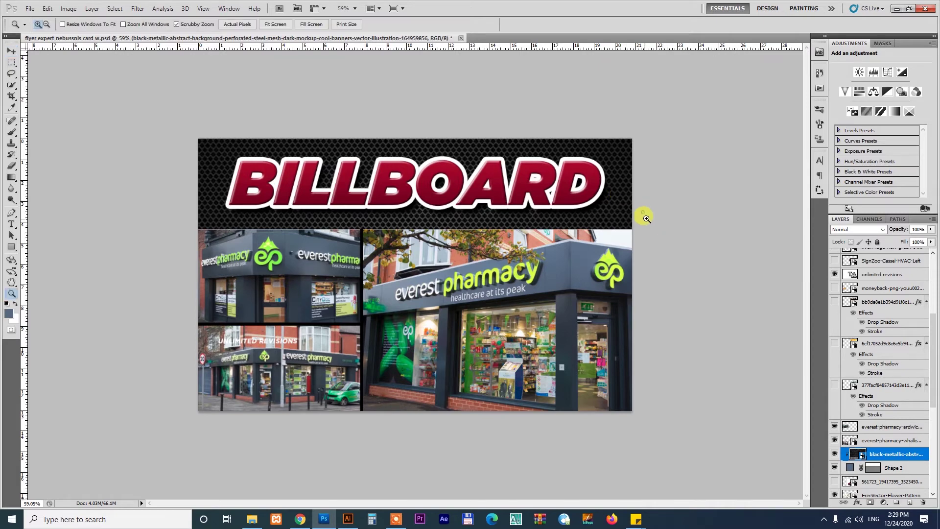
drag(645, 214, 701, 211)
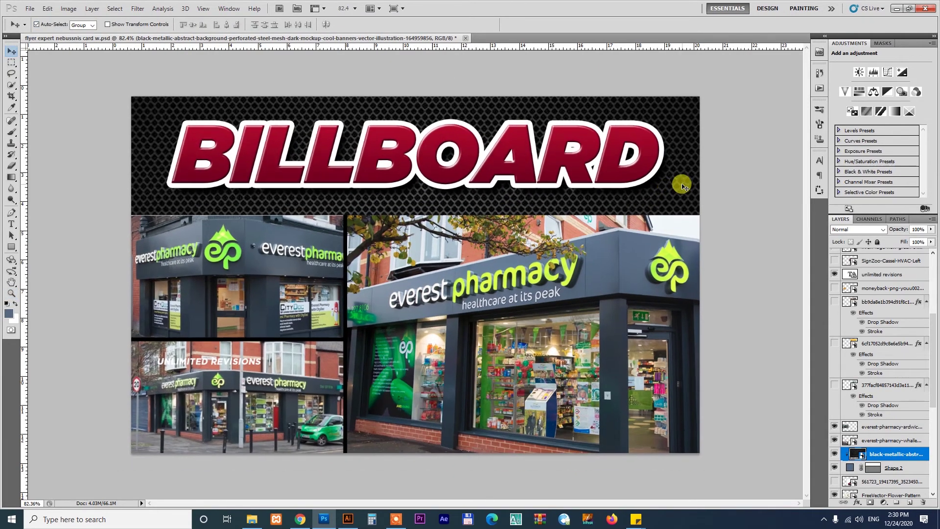
Step: Scale down the mesh texture proportionally so its pattern is finer while still filling the title band
key(ctrl+minus)
key(ctrl+minus)
key(ctrl+minus)
key(ctrl+t)
drag(561, 342, 514, 296)
key(Return)
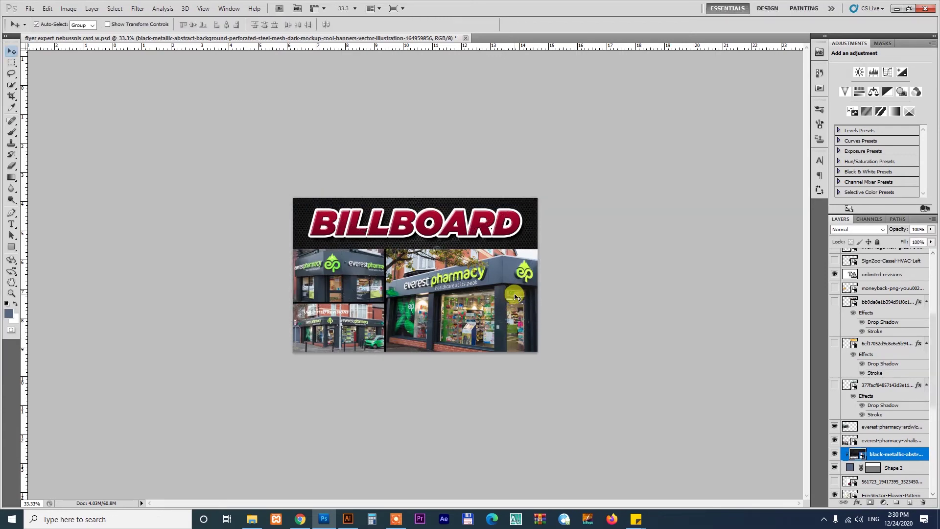
key(ctrl+0)
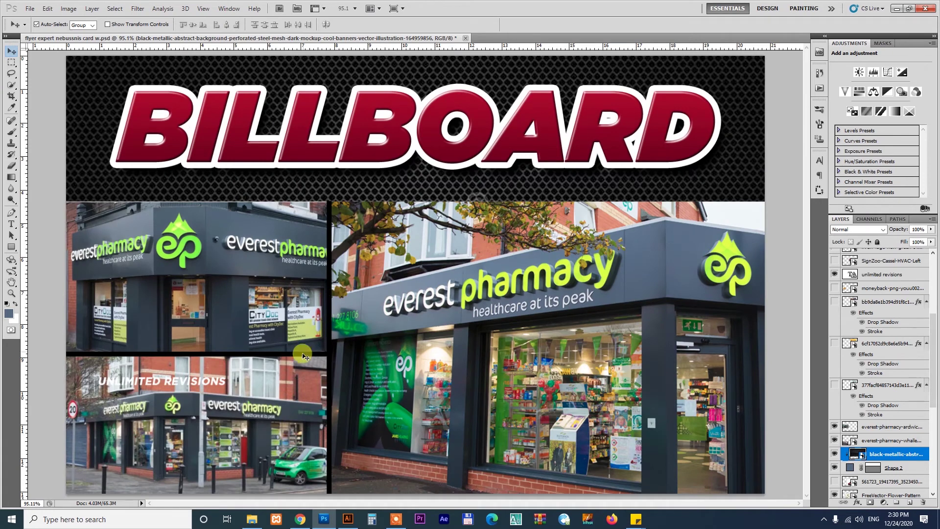
Step: Duplicate the horizontal black bar onto the seam between title band and photos, and stretch it to about 258% width across the canvas
drag(306, 356, 756, 202)
key(ctrl+j)
key(ctrl+t)
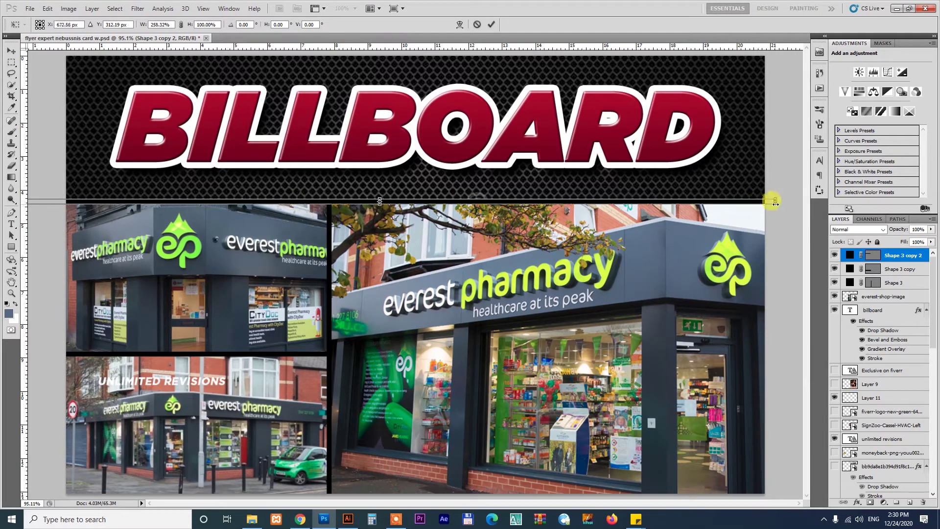
key(Return)
Step: Replace the BILLBOARD title text with SHOP FRONT
click(607, 142)
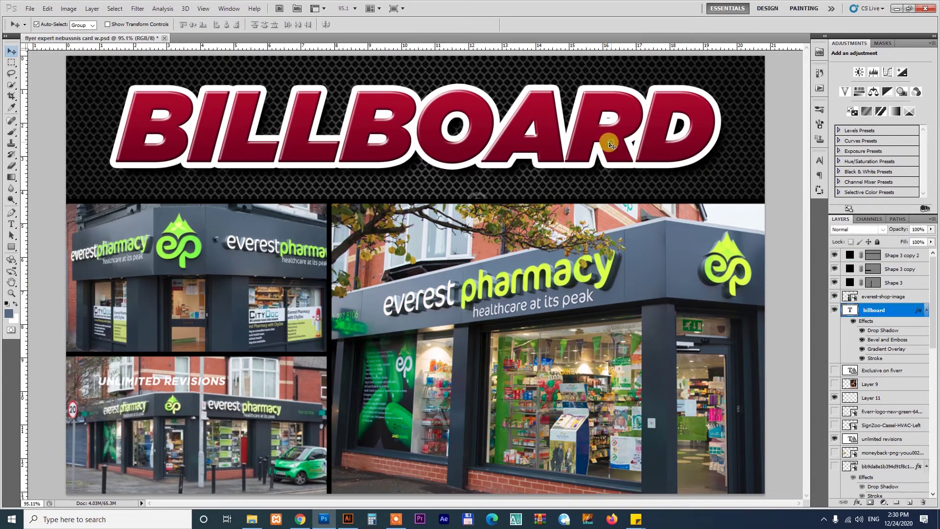
key(t)
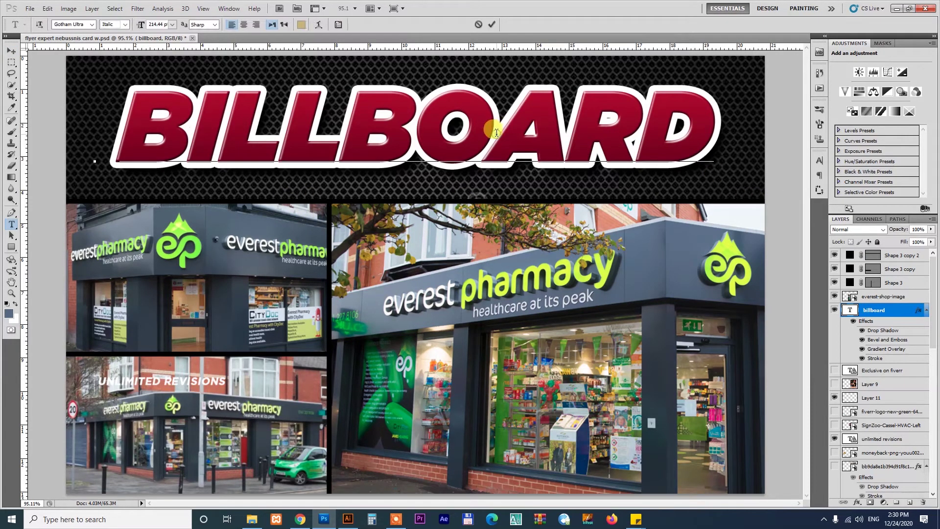
double_click(496, 132)
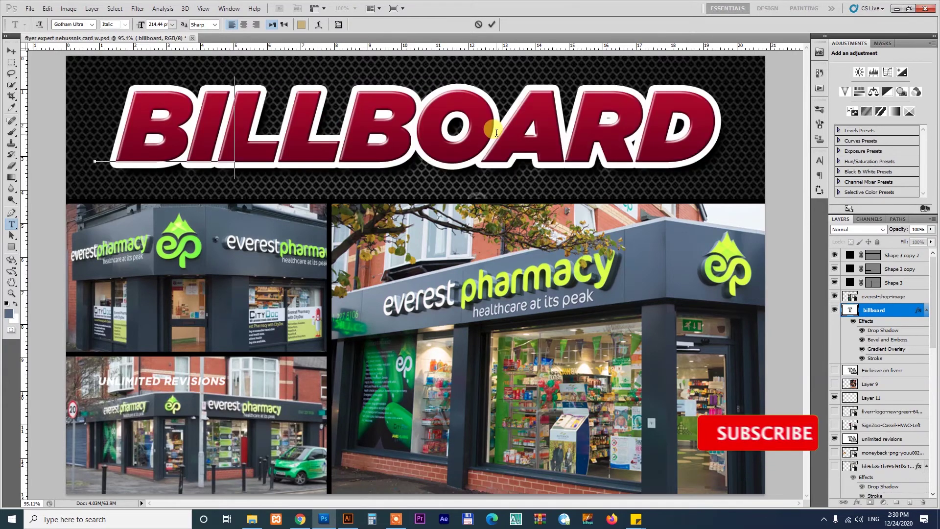
text(SHOP FRONT)
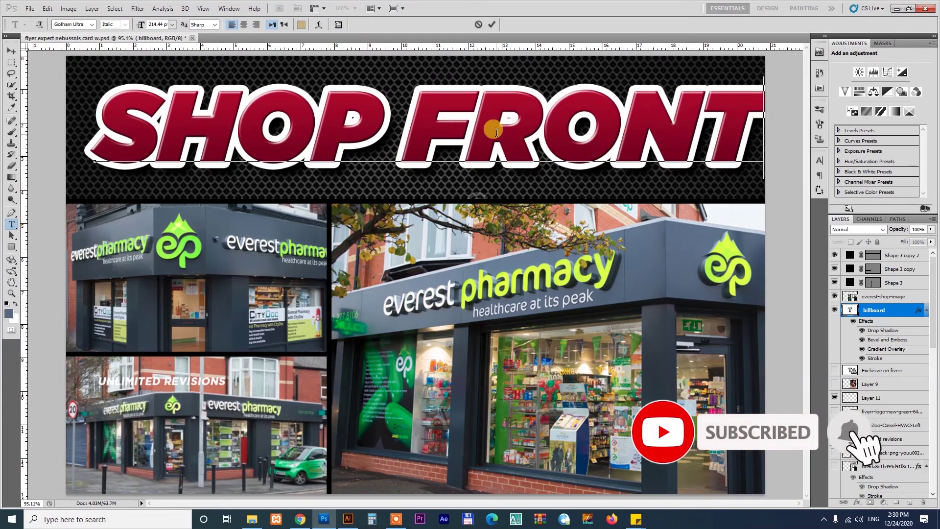
click(12, 51)
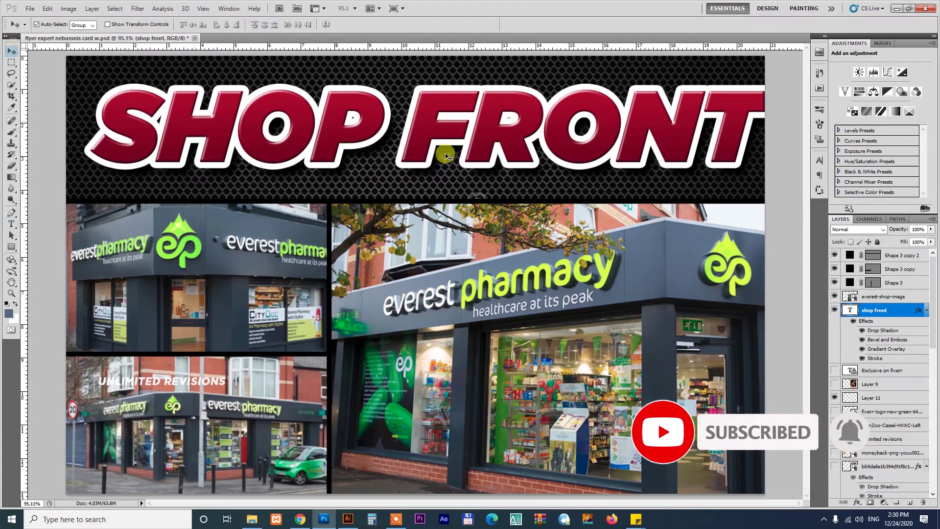
Step: Scale the SHOP FRONT title down to about 91.8% and centre it within the mesh band
key(ctrl+t)
drag(779, 178, 737, 172)
drag(685, 137, 665, 140)
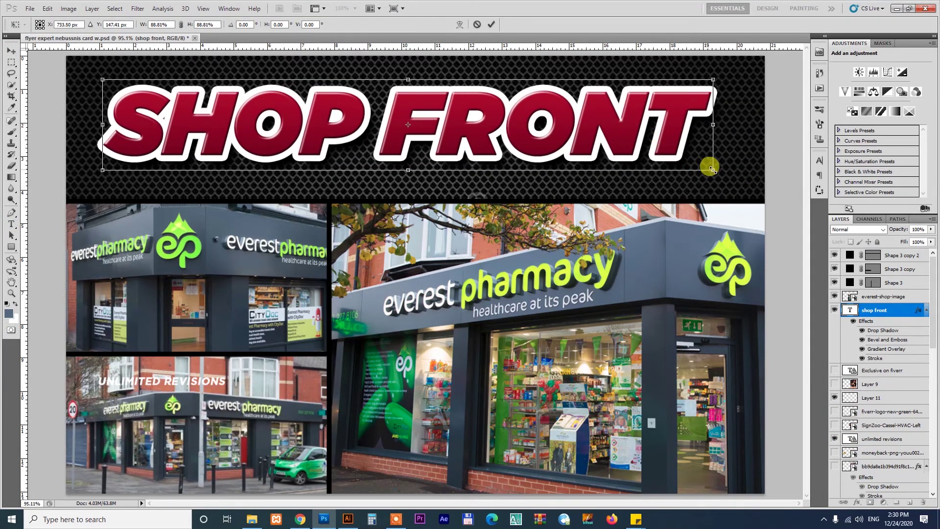
drag(713, 170, 728, 175)
drag(686, 138, 685, 147)
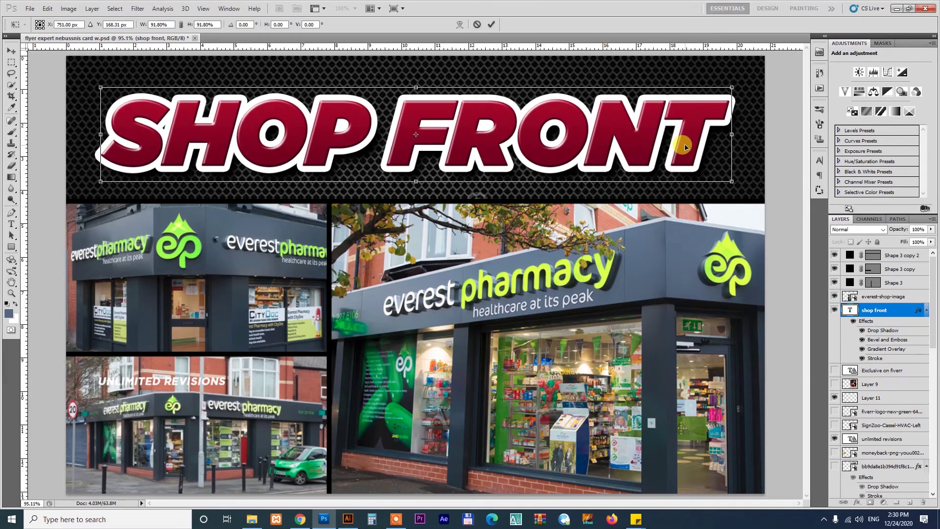
key(Return)
Step: Change the font of the whole SHOP FRONT title to Gobold
key(t)
click(574, 125)
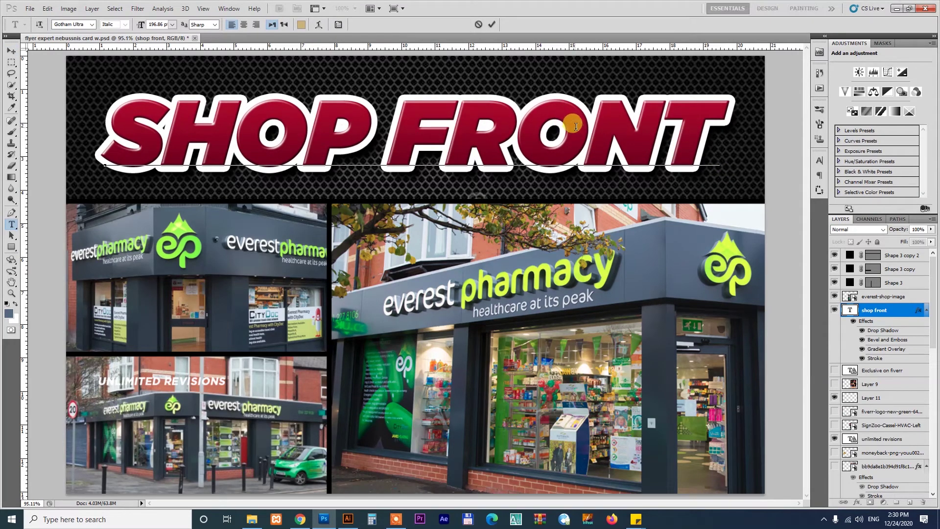
key(ctrl+a)
click(76, 24)
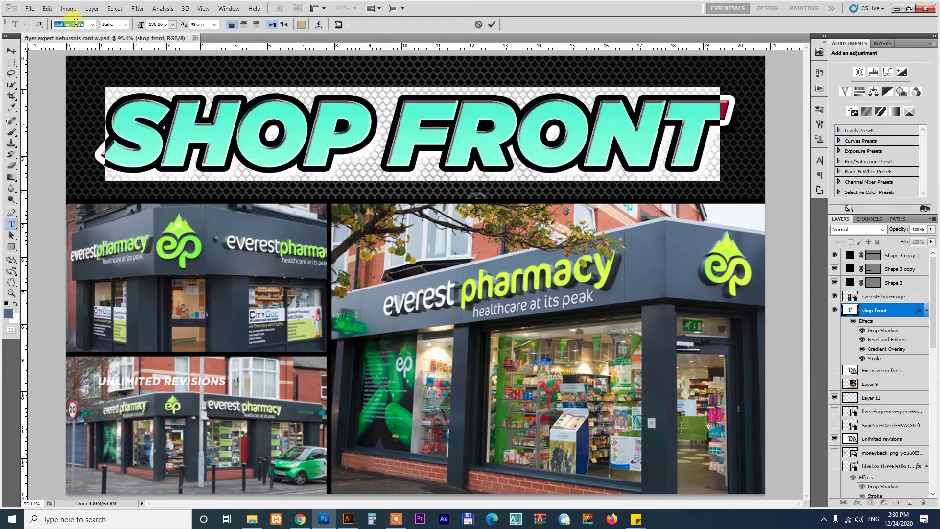
text(Gobold)
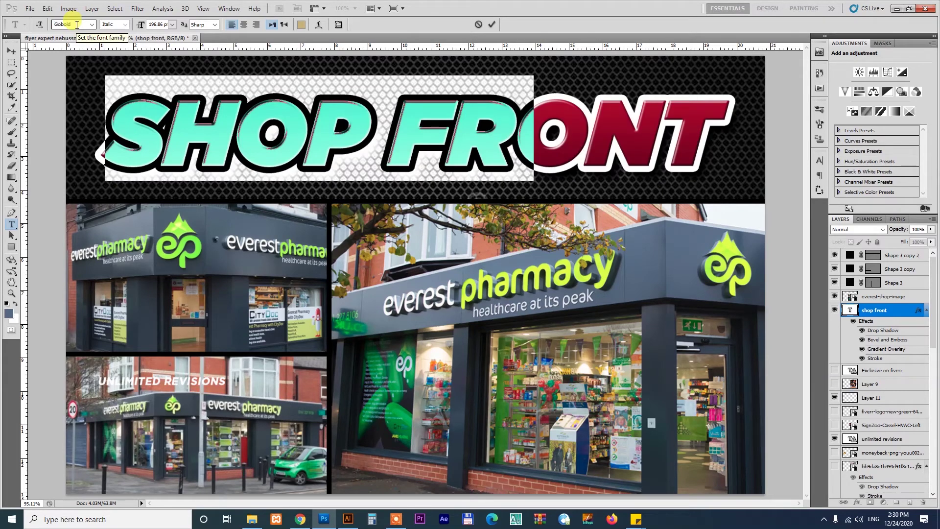
click(11, 50)
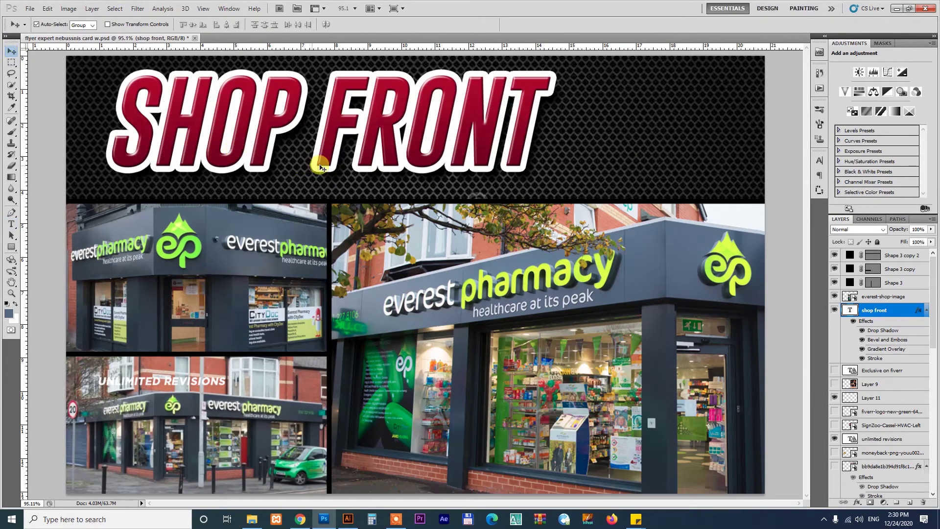
Step: Set the title's font style to Regular and move the title slightly down in the band
key(t)
click(316, 123)
key(ctrl+a)
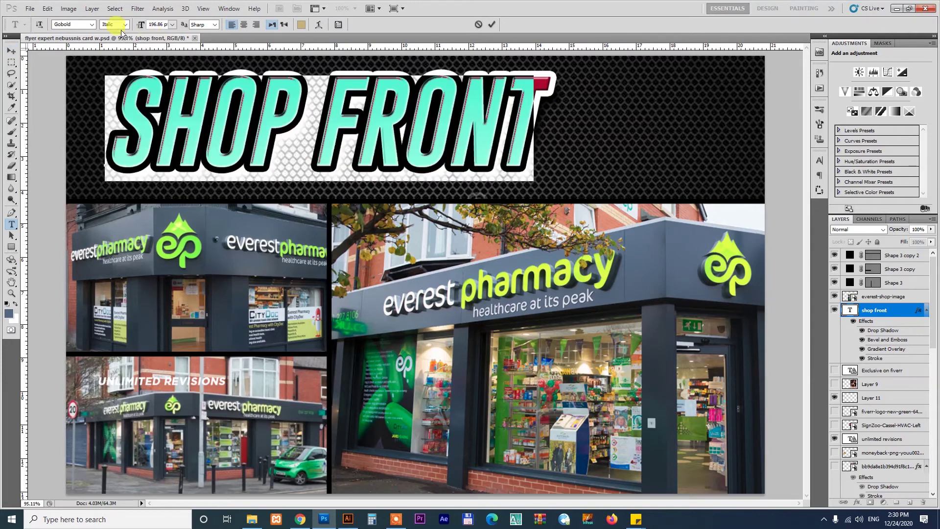
click(129, 34)
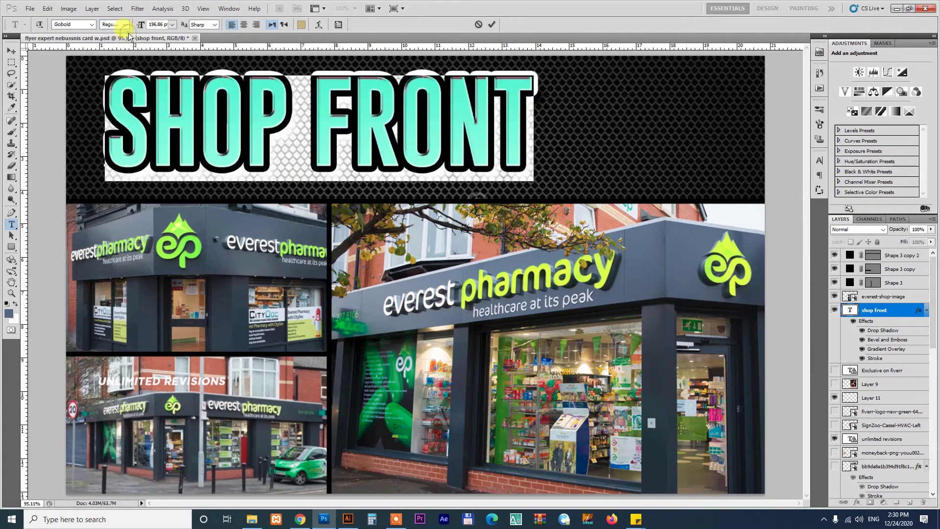
click(12, 50)
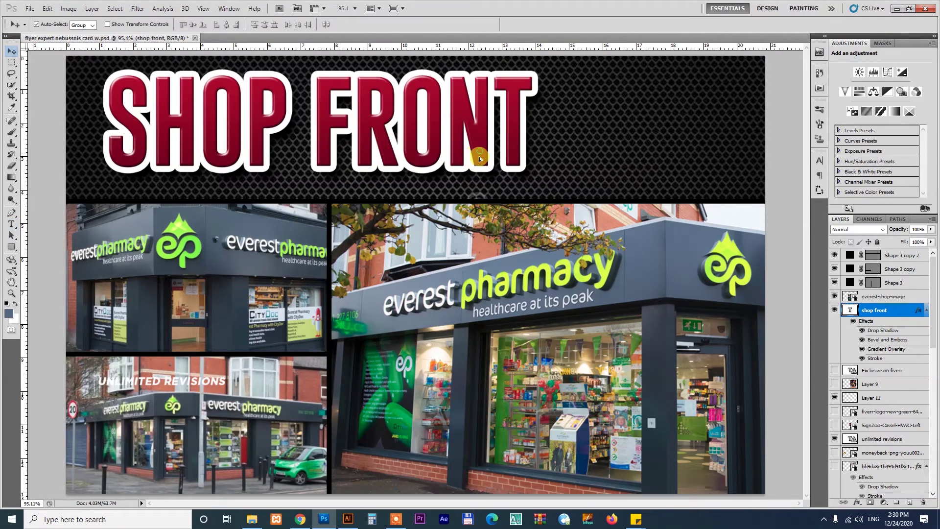
drag(480, 158, 477, 166)
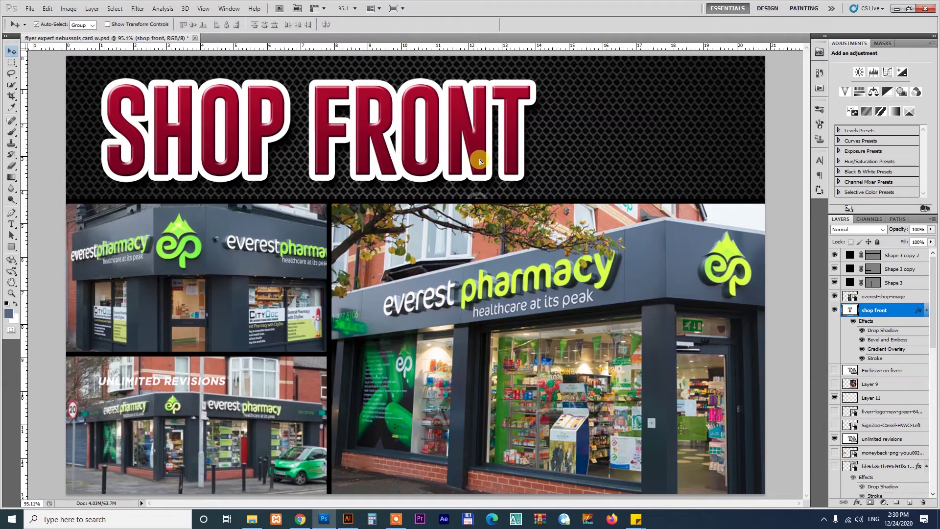
Step: Replace the SHOP FRONT title's gradient overlay with a colour overlay in the yellow-green sampled from the large pharmacy sign
double_click(922, 312)
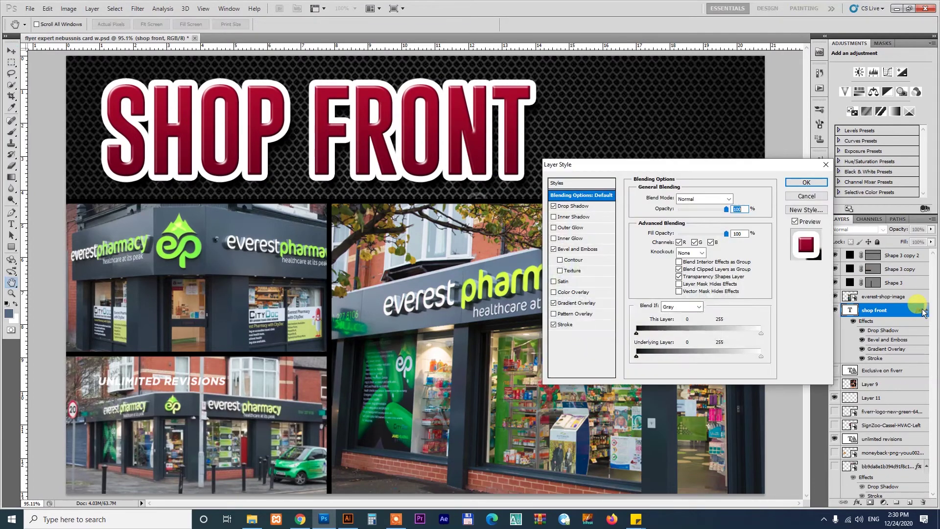
drag(674, 168, 835, 57)
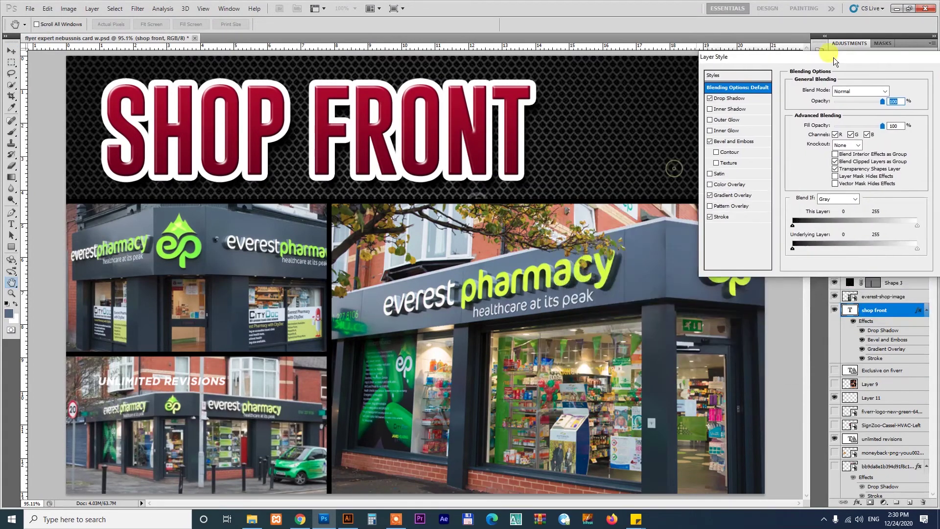
click(714, 191)
click(730, 179)
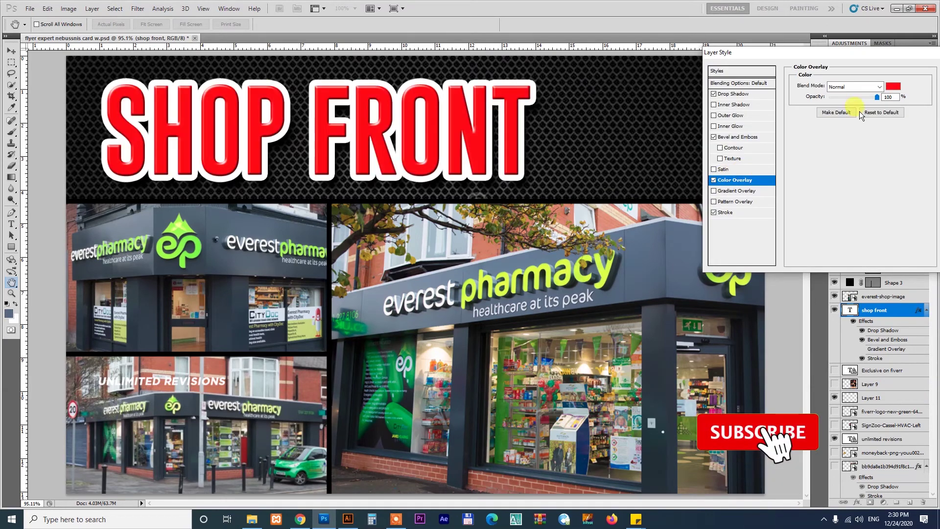
click(893, 87)
click(585, 279)
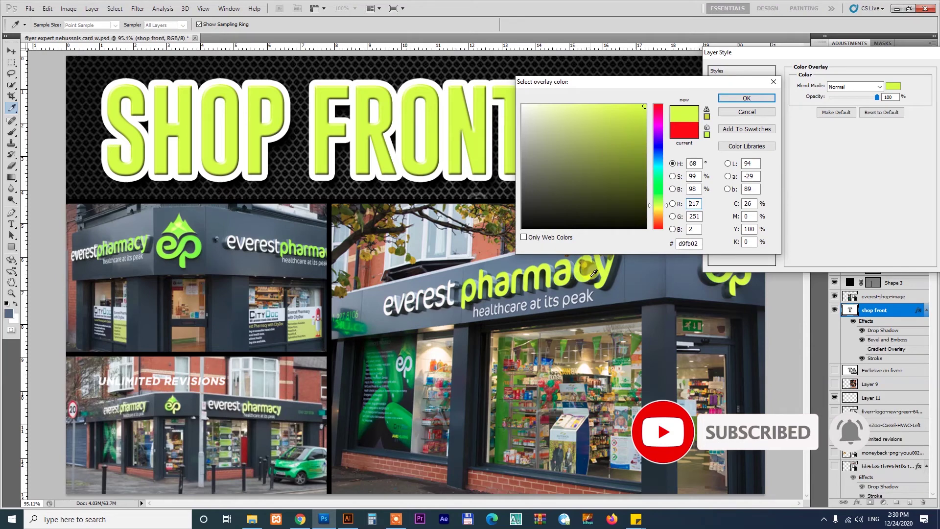
click(747, 98)
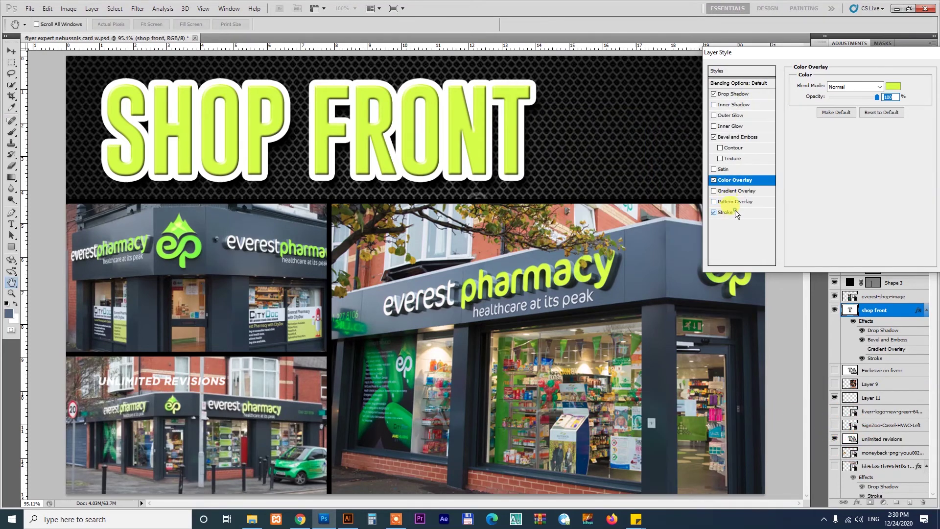
Step: Change the SHOP FRONT title's stroke colour to black (000000)
click(730, 213)
click(817, 148)
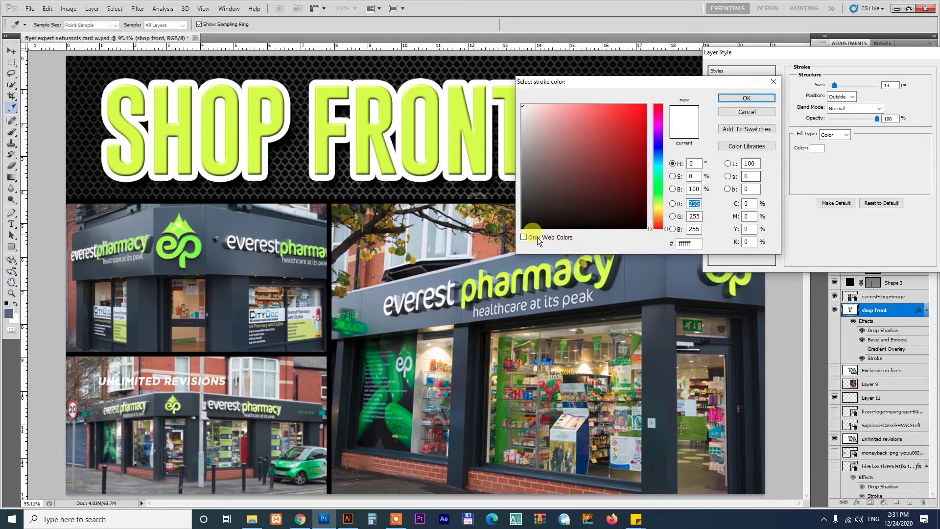
click(523, 229)
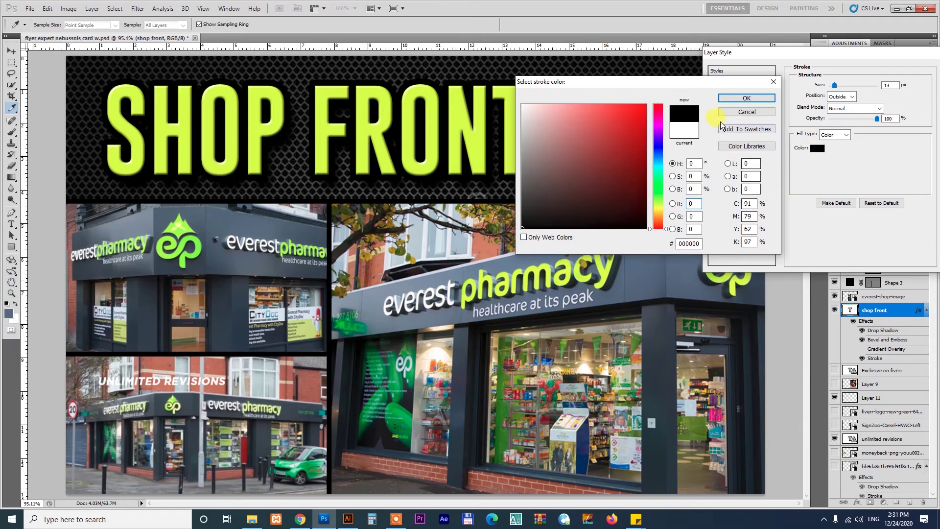
click(743, 99)
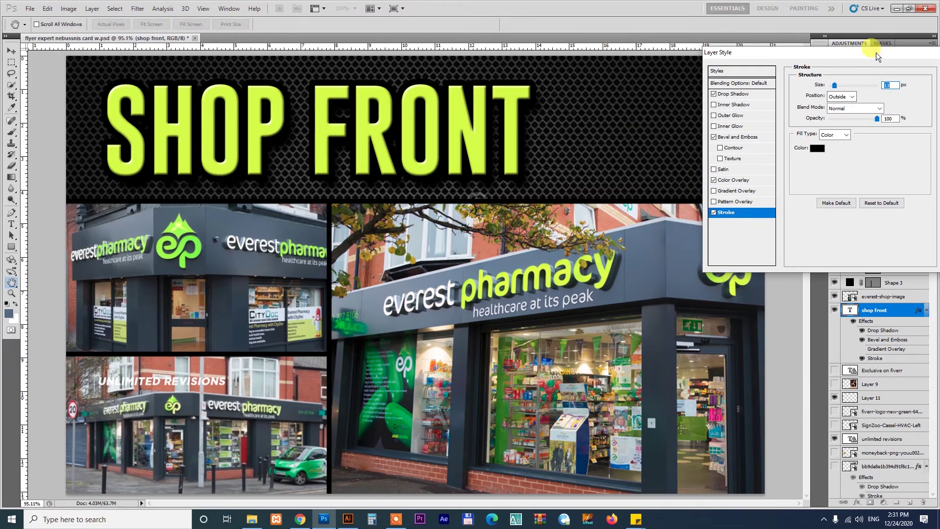
drag(877, 52, 624, 117)
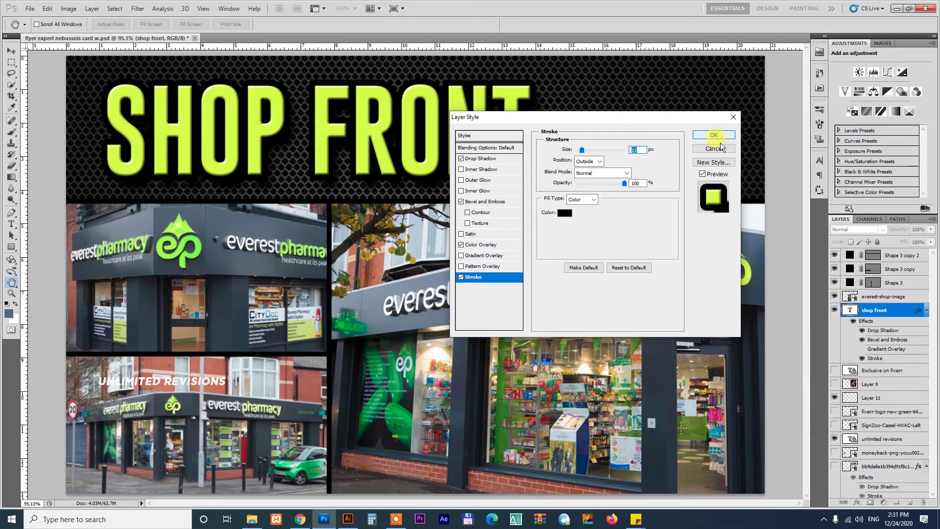
Step: Recolour the title's colour overlay with the green sampled from the ep logo in the upper-left storefront photo and apply the layer style
click(493, 247)
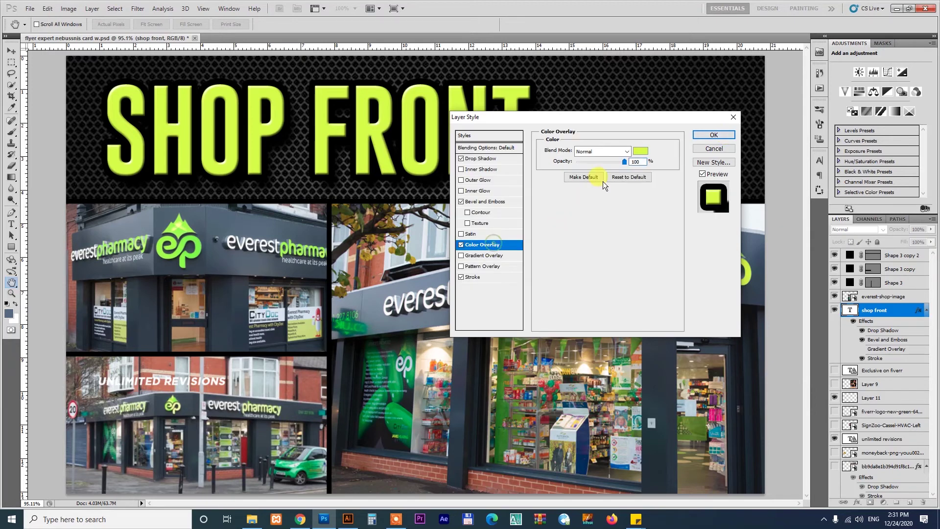
click(641, 152)
click(186, 240)
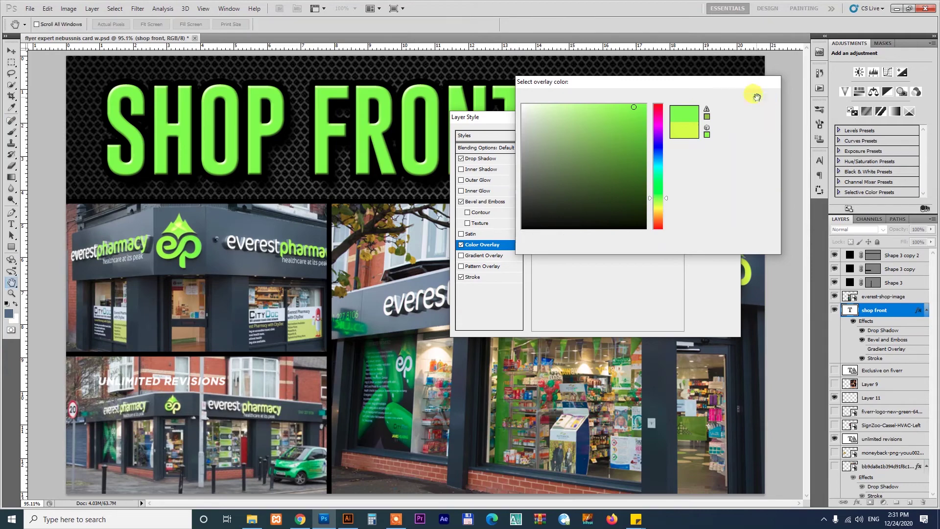
click(747, 98)
click(713, 137)
click(551, 376)
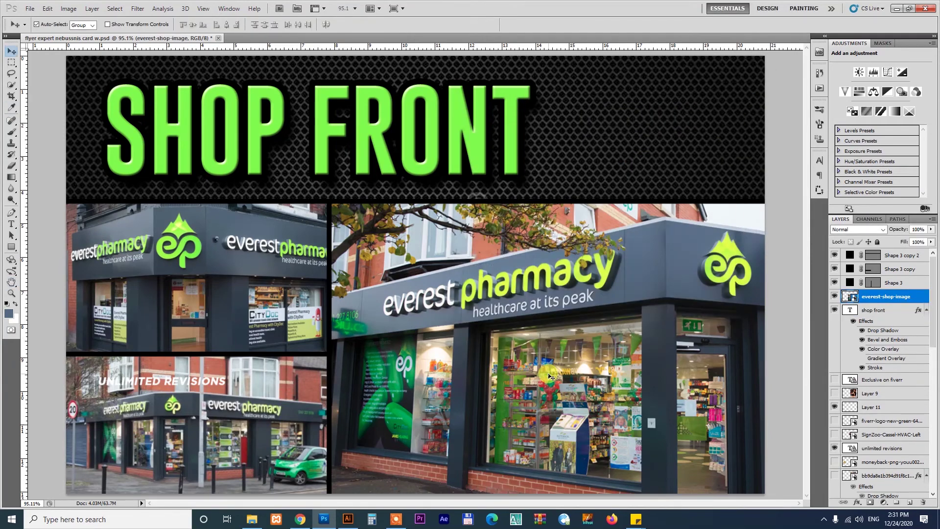
click(551, 376)
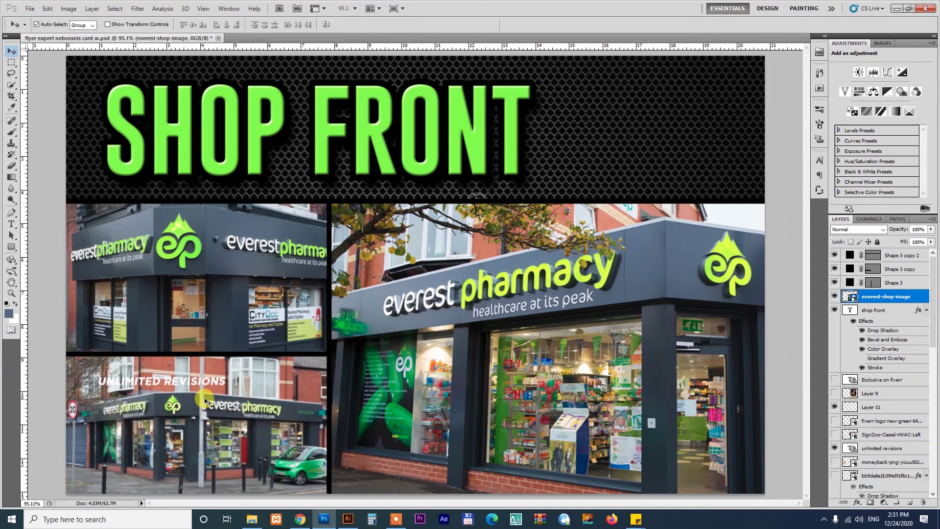
Step: Move the UNLIMITED REVISIONS text into the mesh band beside the title and break it into two lines
drag(221, 384, 677, 107)
key(t)
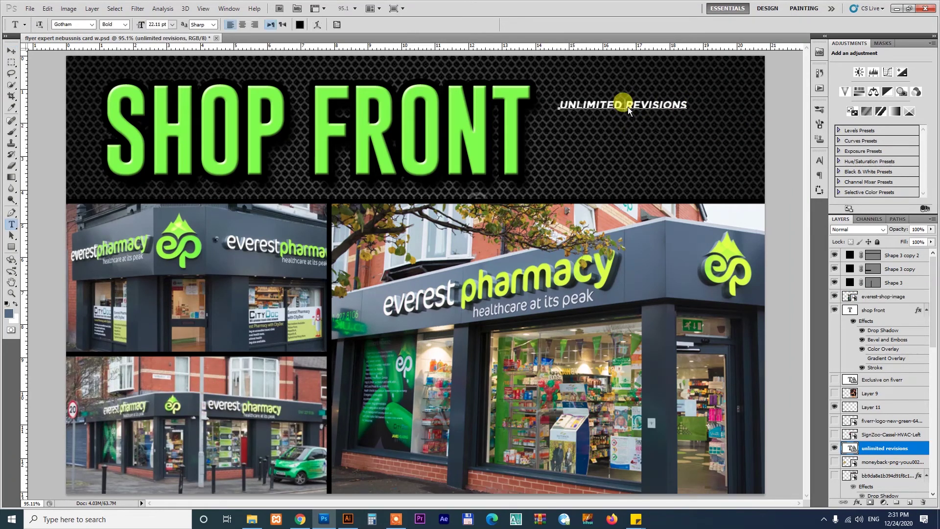
click(628, 106)
key(Return)
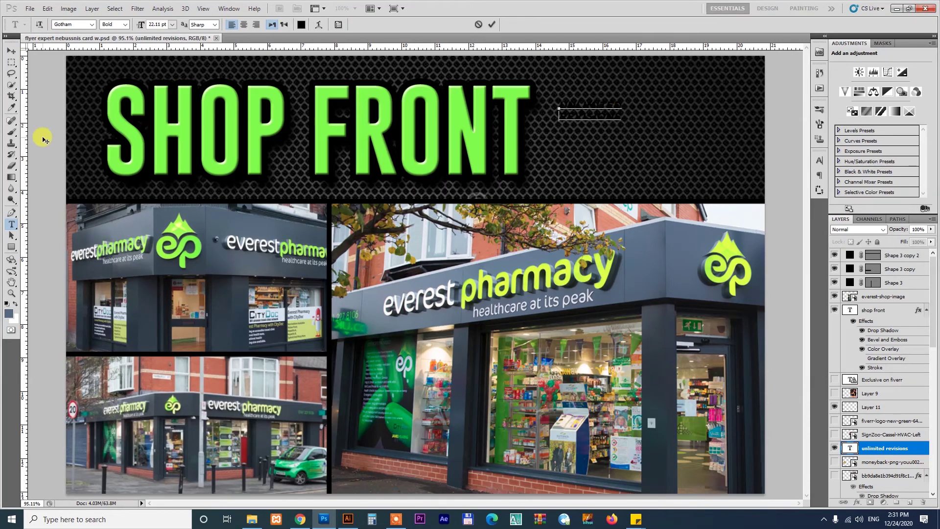
click(11, 51)
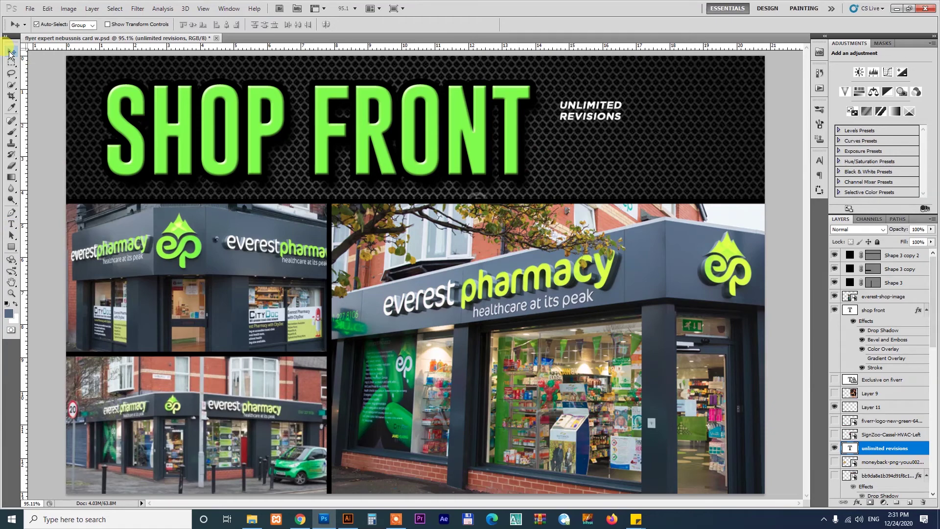
Step: Scale the UNLIMITED REVISIONS text to about 297.7% and position it beside the lower part of the SHOP FRONT title
key(ctrl+t)
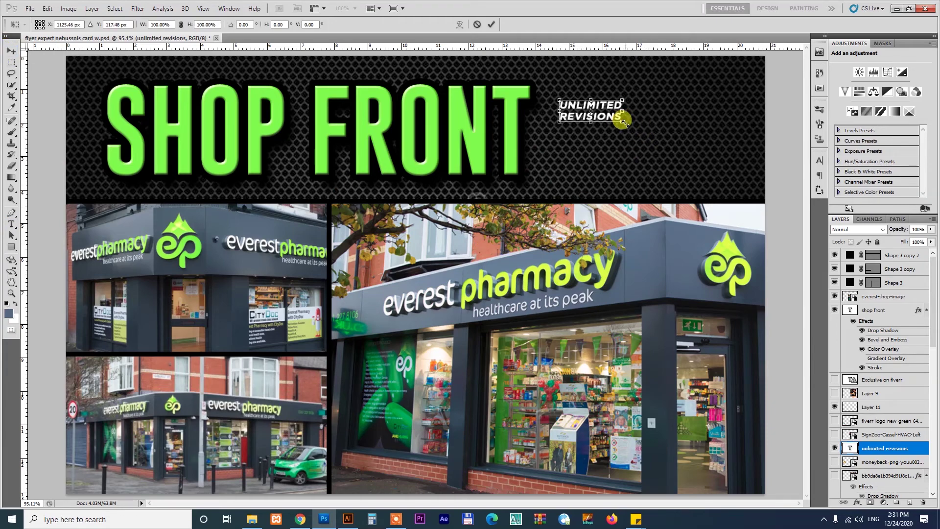
drag(623, 121, 745, 191)
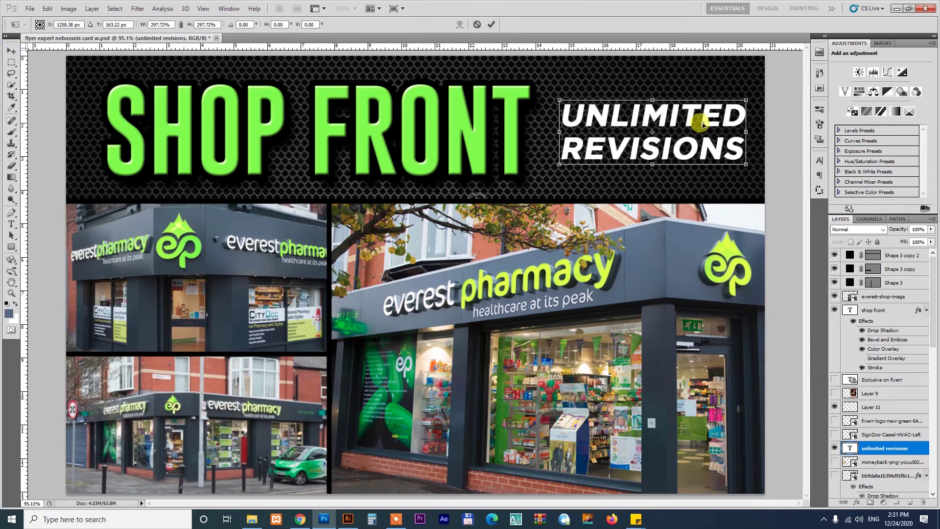
drag(704, 126, 696, 140)
key(Return)
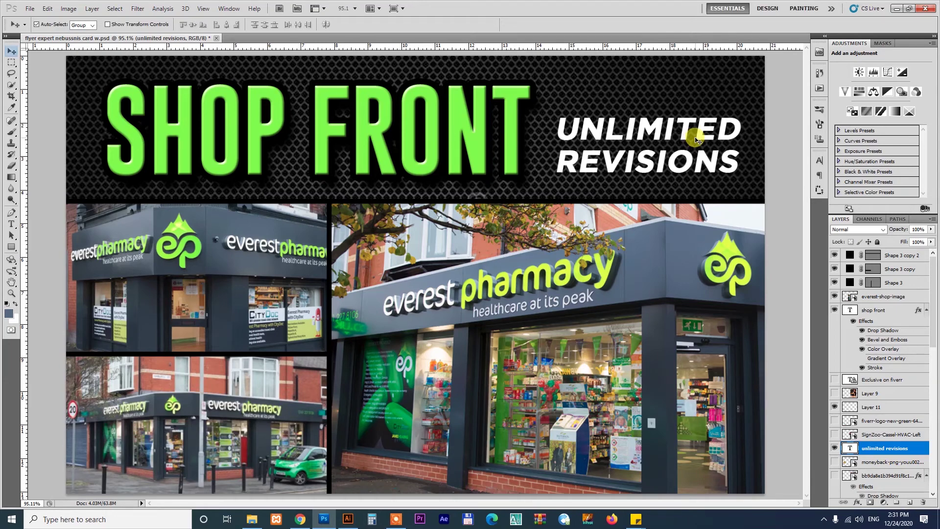
Step: Export the design for web as a JPEG High, quality 60, named "shop front gig thumnails" on the Desktop, and save the document
key(ctrl+minus)
key(ctrl+minus)
key(ctrl+0)
click(30, 8)
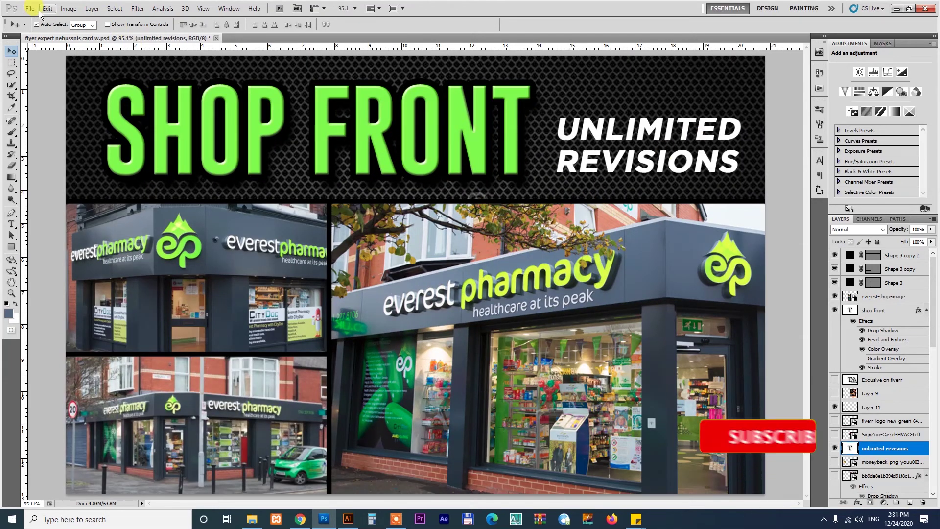
click(64, 175)
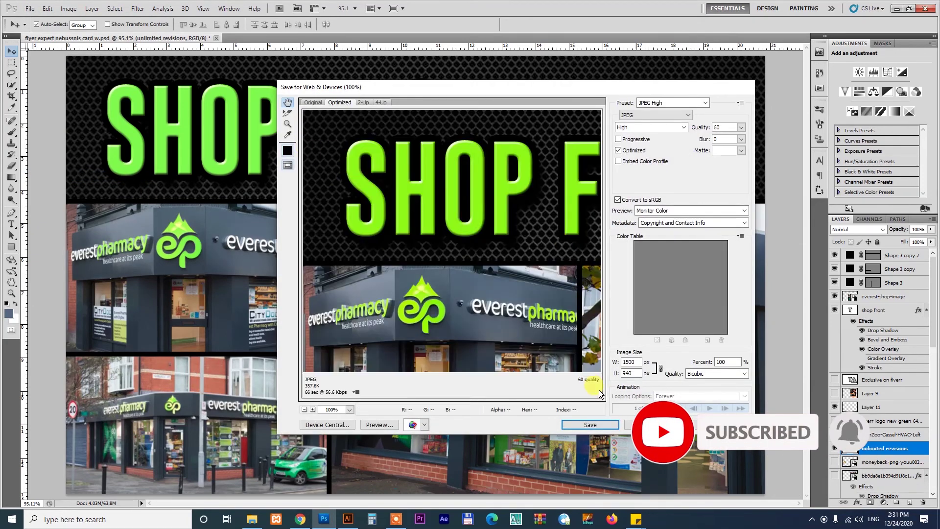
click(589, 427)
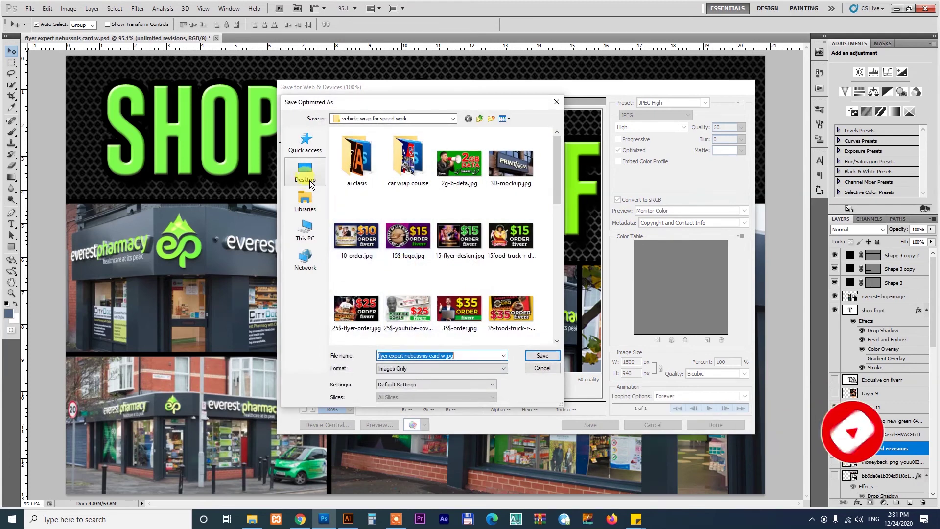
click(306, 176)
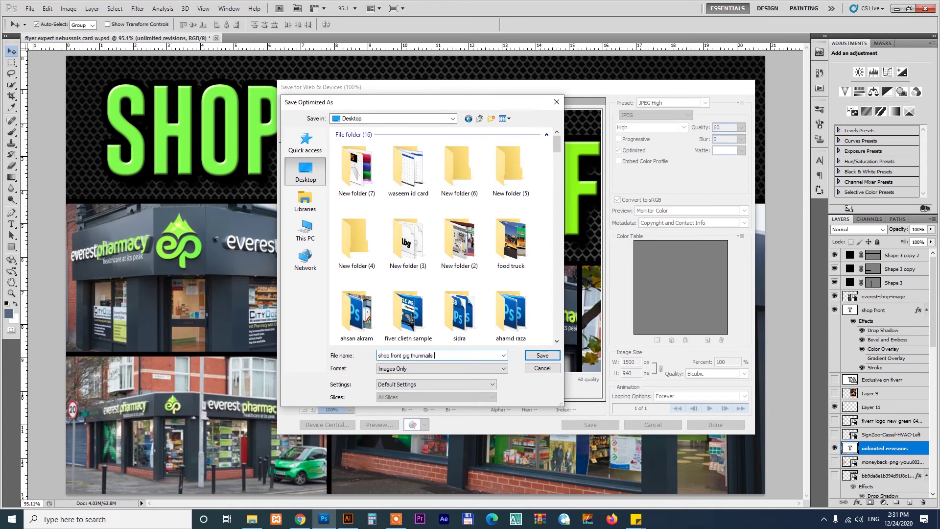
key(Return)
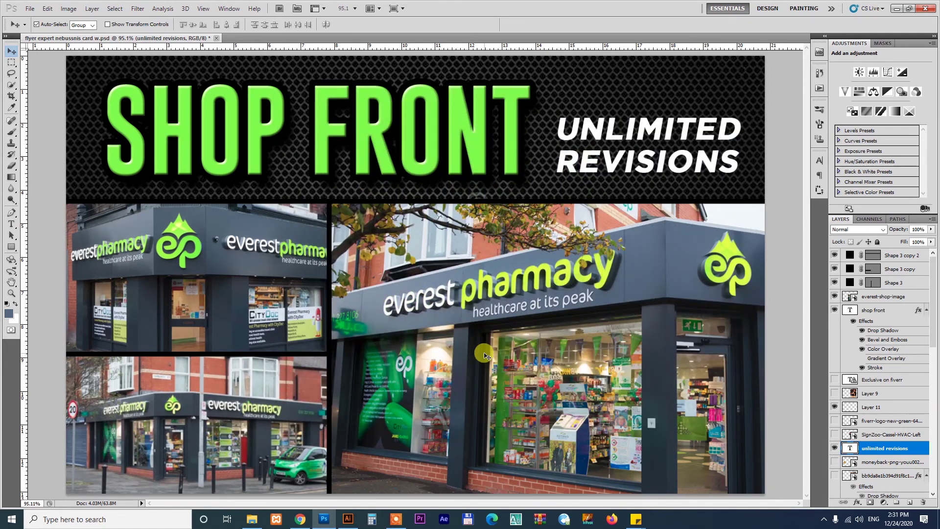
key(ctrl+s)
Step: Go to the desktop and open the exported shop-front-gig-thumnails.jpg in Photos to check the finished gig image
key(alt+Tab)
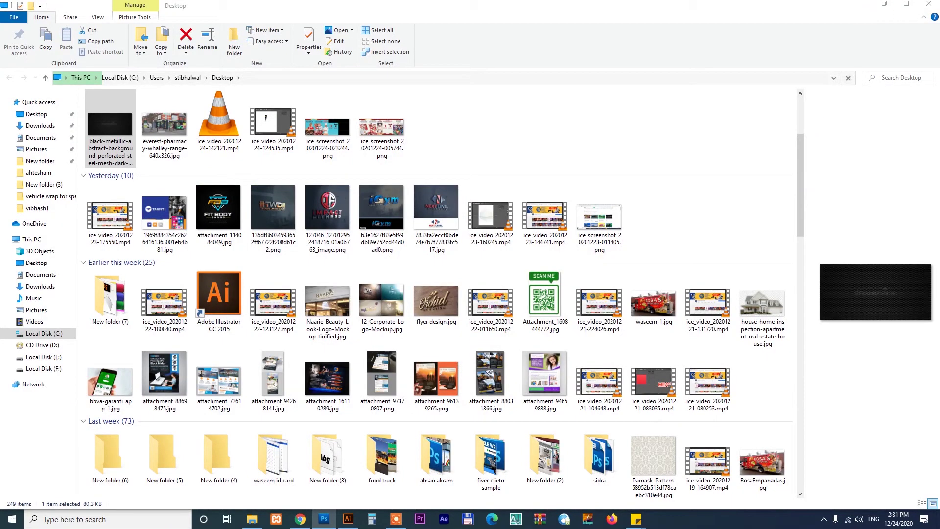
key(super+d)
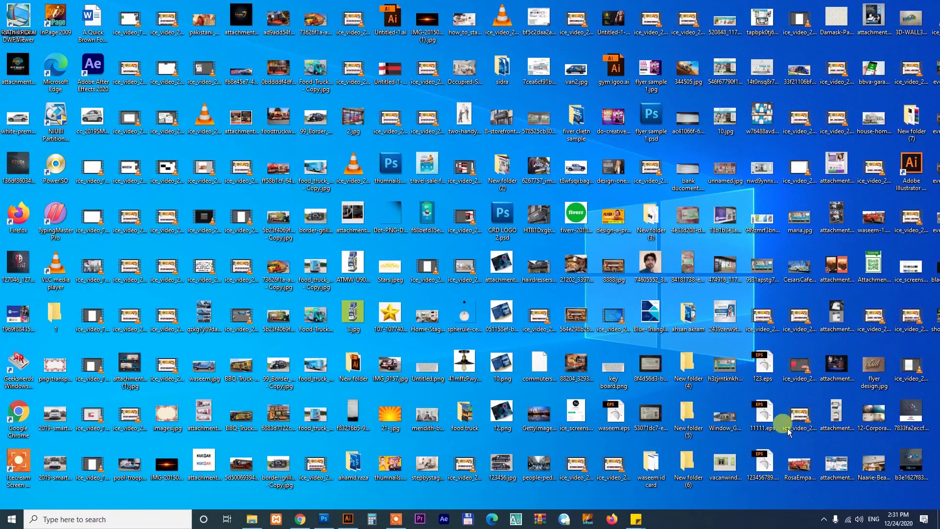
double_click(510, 244)
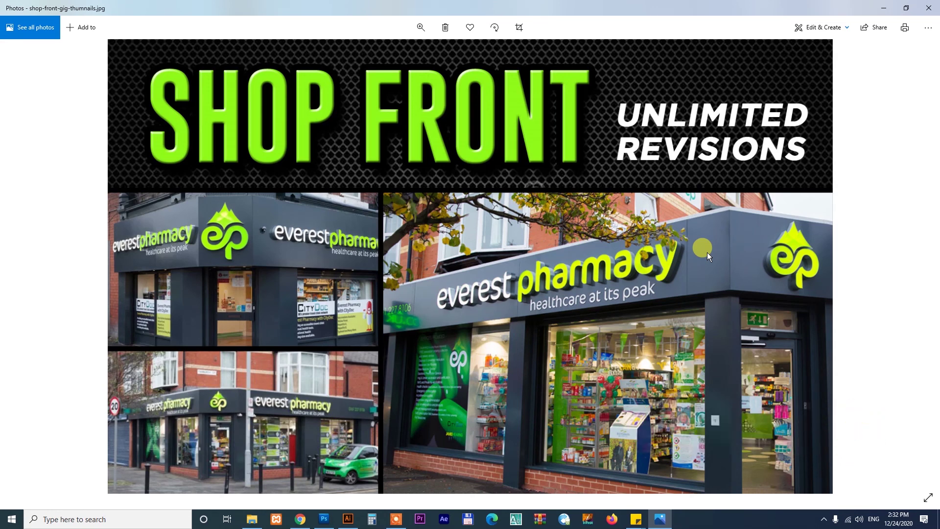
Step: Switch to Chrome and show the Sargodha Training Institute YouTube channel page
click(301, 519)
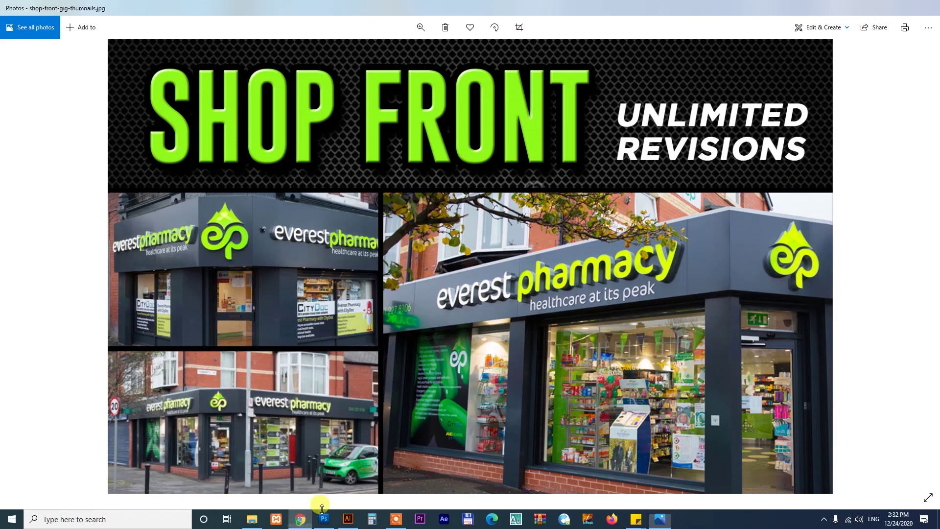
click(178, 7)
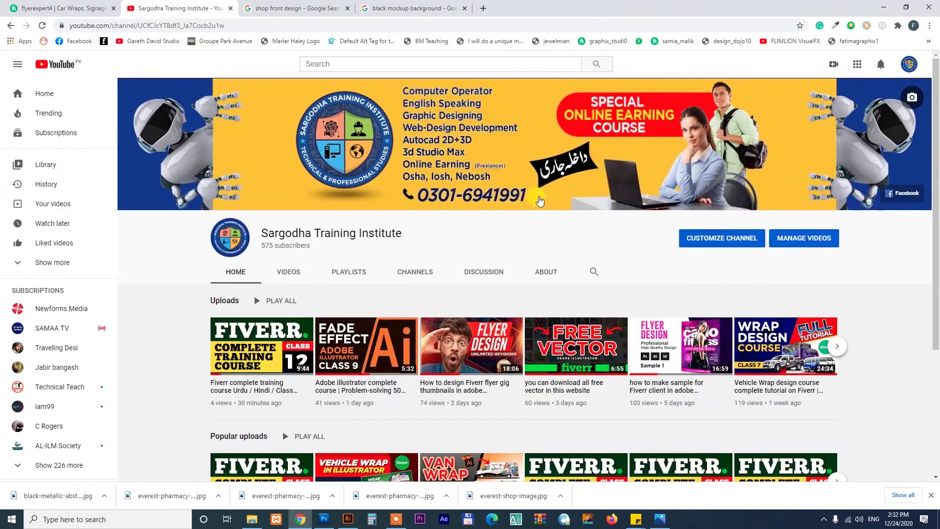